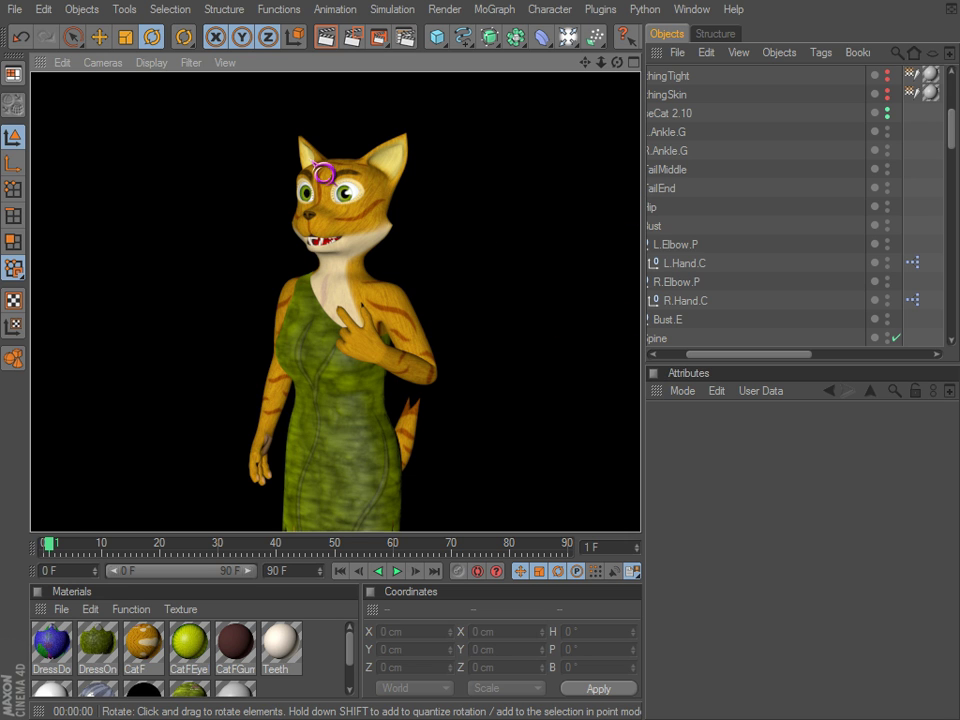
Select the diamond-shaped Eyes.C control null in front of the character's face.
scroll(406, 274, up, 4)
alt+middle_drag(462, 207, 438, 282)
alt+drag(474, 222, 456, 242)
alt+middle_drag(456, 242, 470, 235)
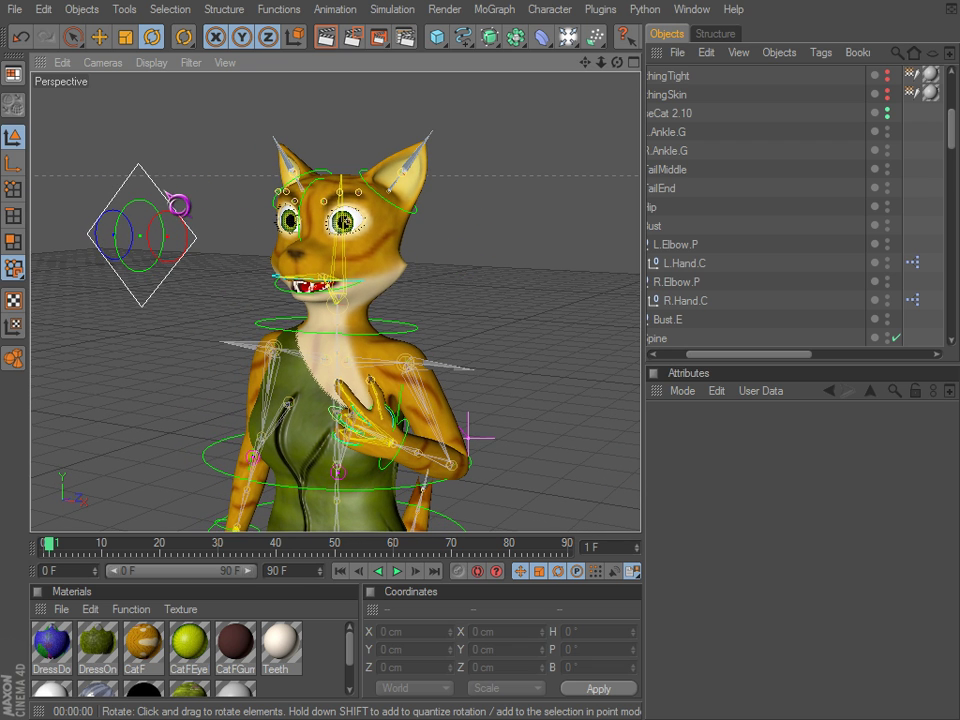
click(166, 195)
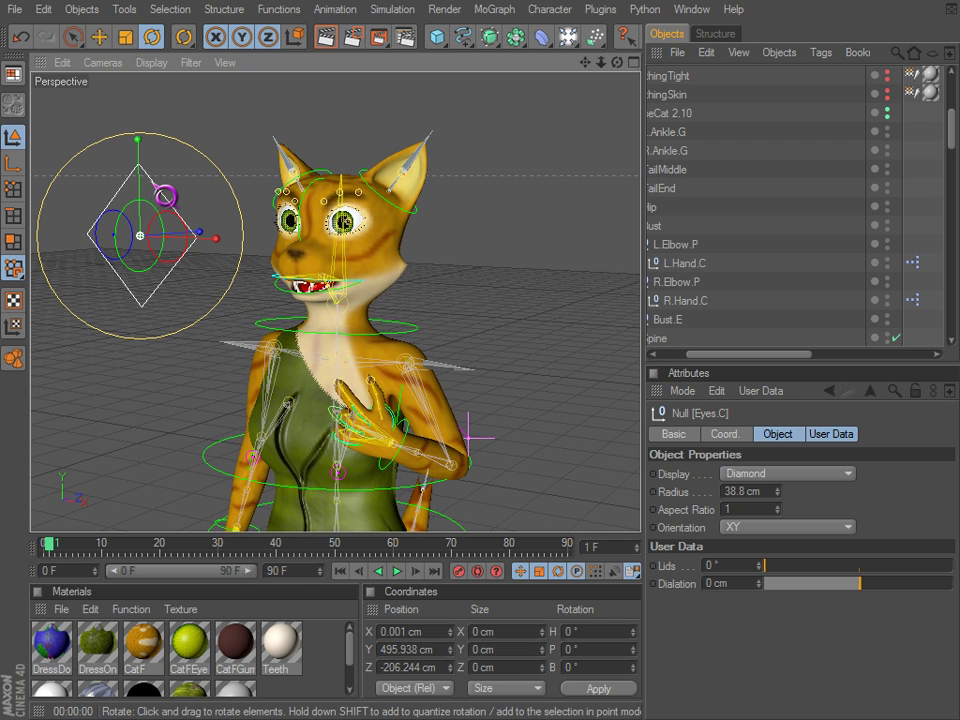
Look through the character's object hierarchy and collapse the Bust branch under BaseCat 2.10.
scroll(704, 252, down, 2)
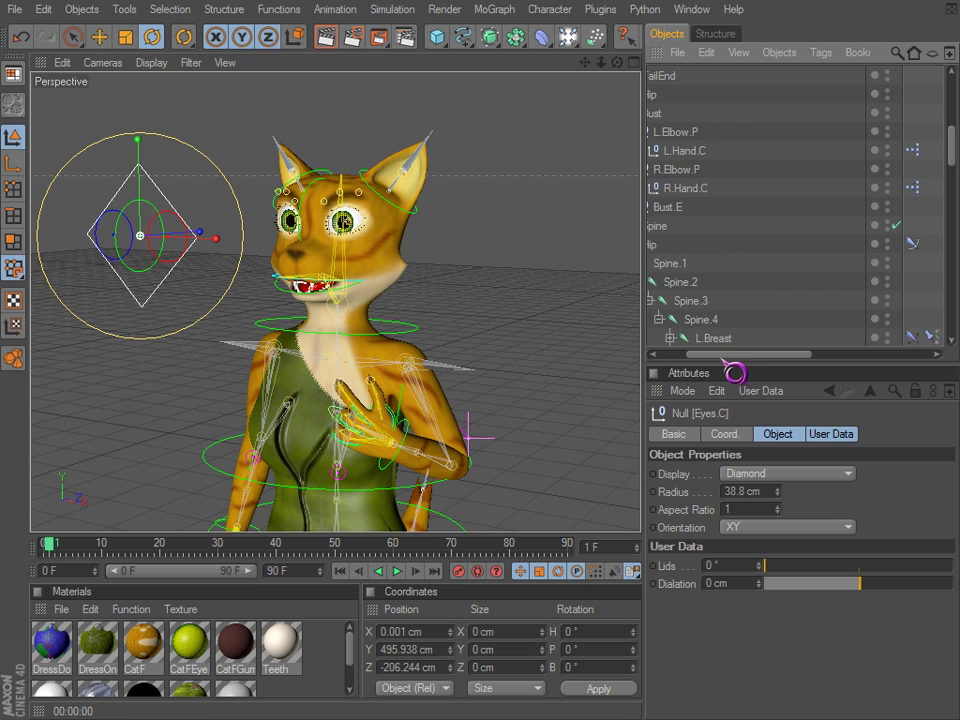
drag(726, 356, 646, 349)
scroll(729, 286, down, 2)
scroll(733, 298, up, 2)
scroll(731, 295, down, 5)
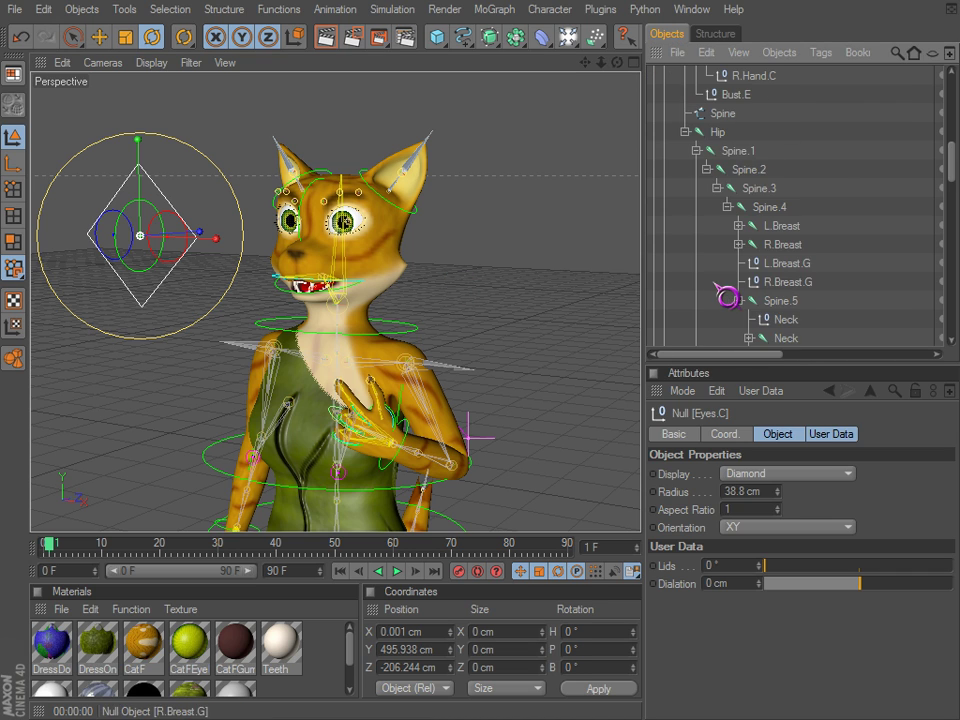
scroll(728, 288, up, 10)
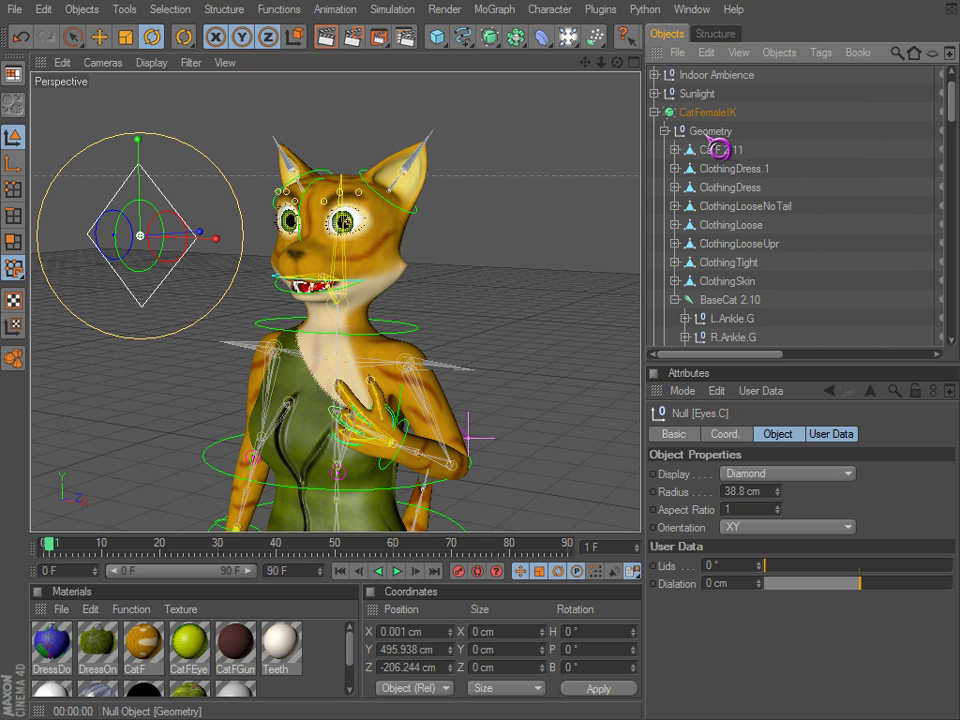
scroll(680, 205, down, 5)
scroll(700, 233, up, 2)
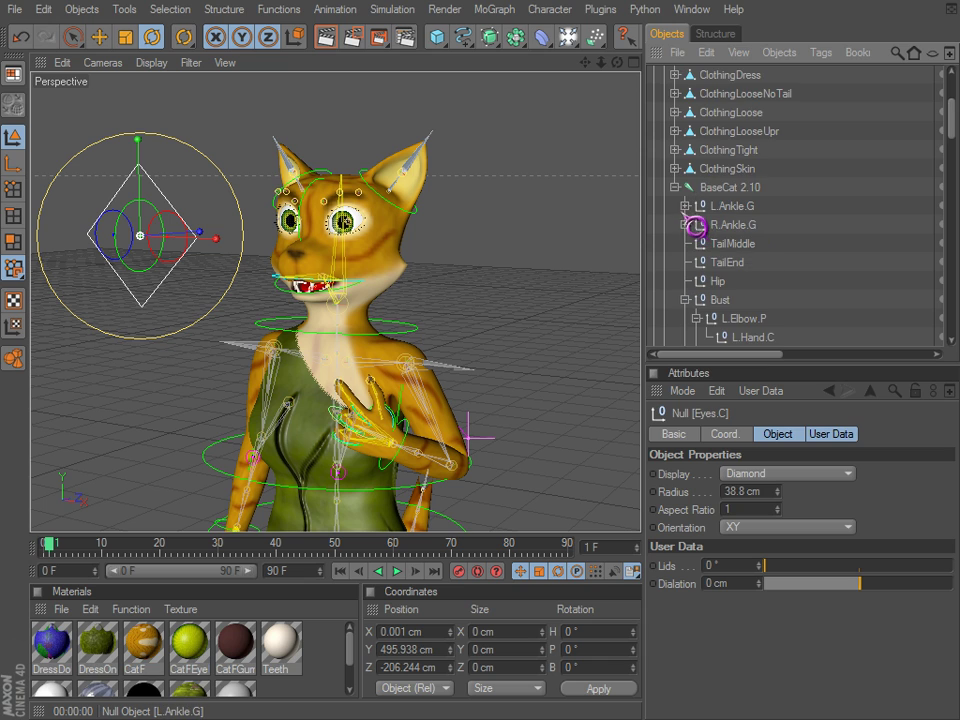
scroll(683, 232, down, 4)
scroll(691, 190, up, 2)
click(685, 187)
Collapse the R.Hand branch and locate Eyes.C with its Lids, R and L children in the object hierarchy.
scroll(697, 233, down, 4)
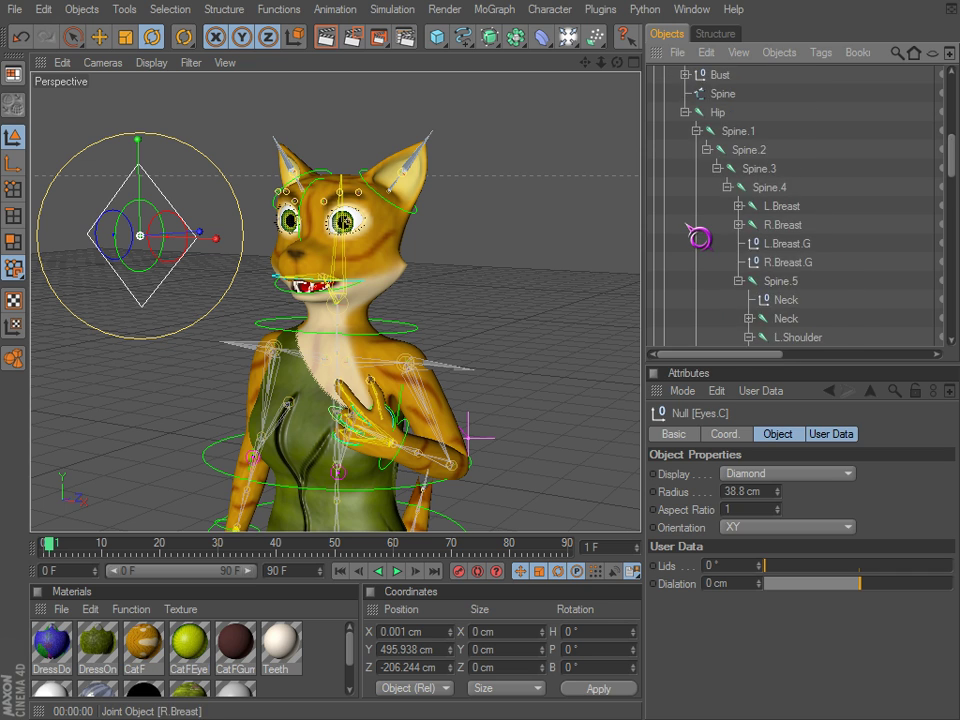
scroll(699, 240, up, 6)
scroll(697, 232, down, 6)
scroll(772, 266, down, 2)
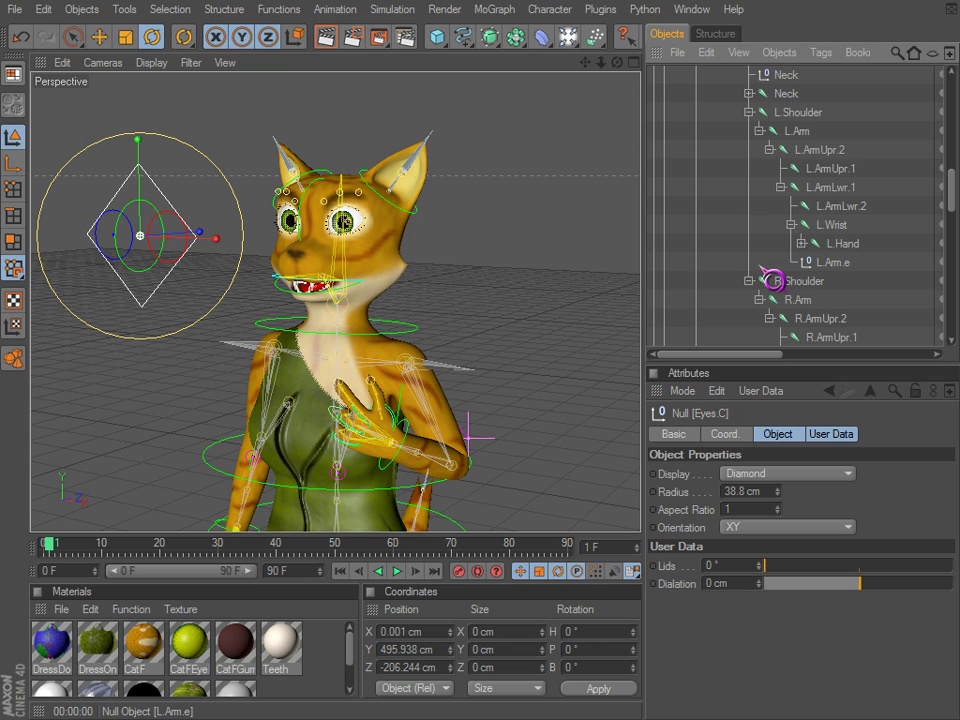
scroll(823, 282, down, 2)
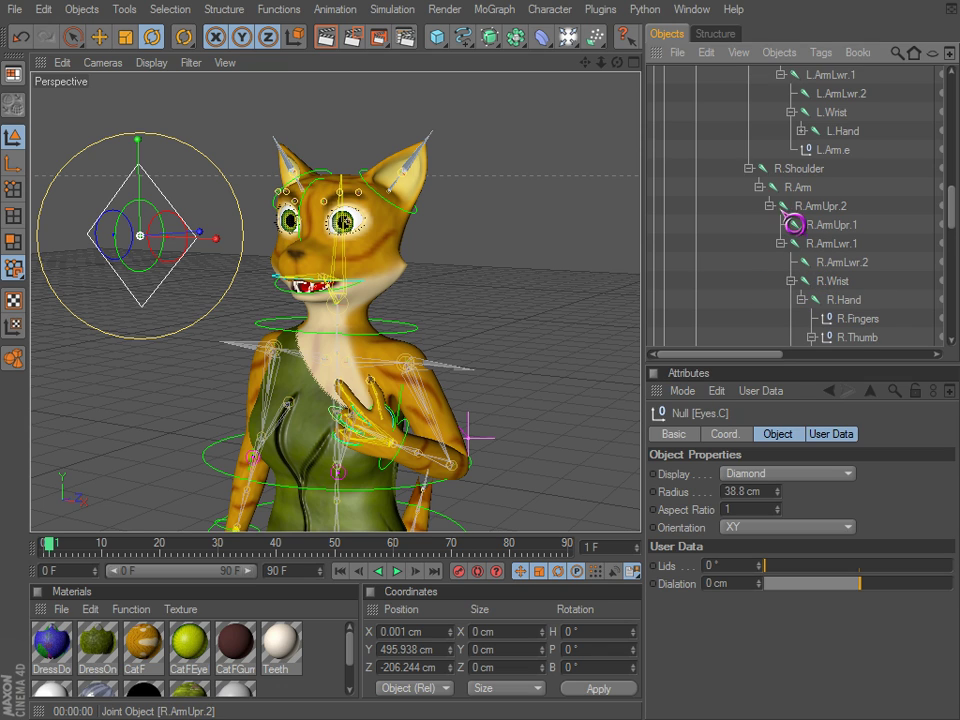
scroll(790, 248, down, 2)
scroll(802, 188, down, 6)
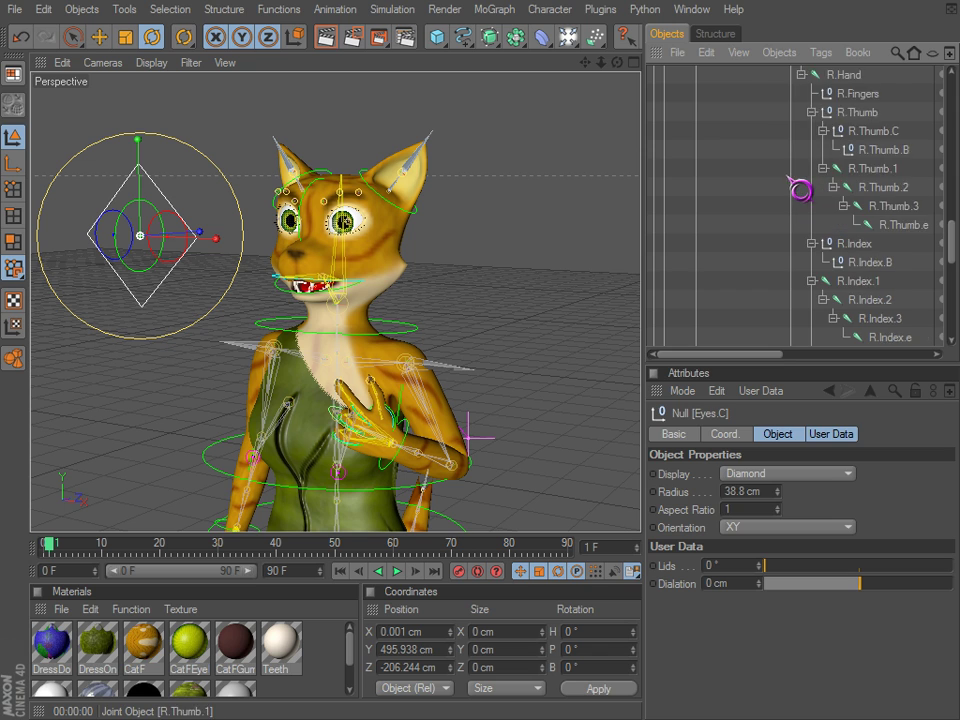
scroll(800, 205, up, 6)
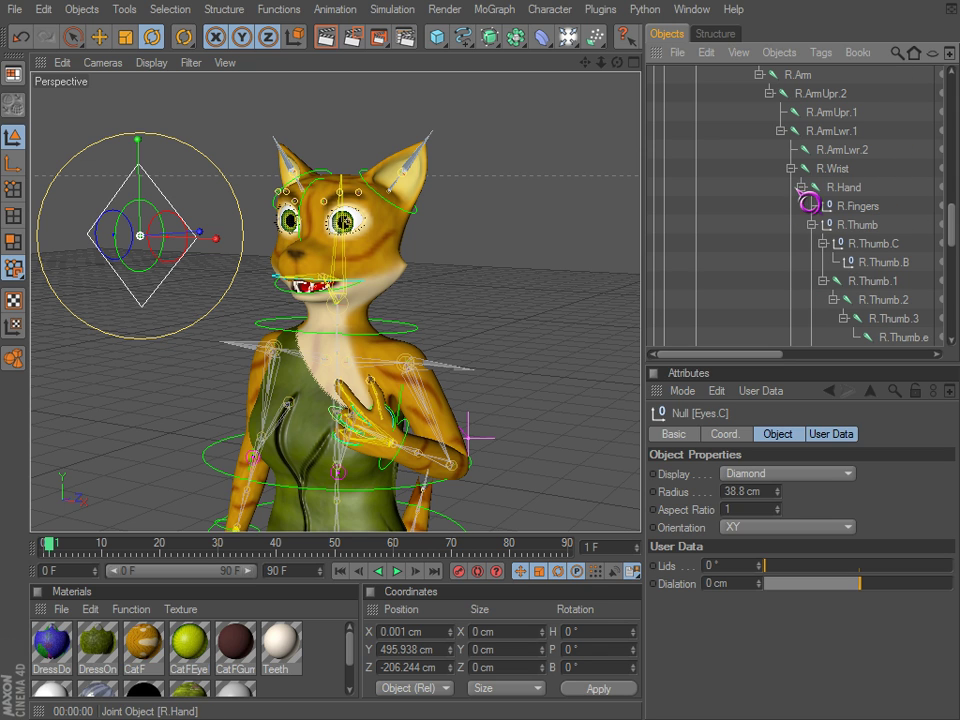
click(800, 188)
scroll(798, 202, down, 2)
scroll(795, 206, up, 6)
scroll(790, 212, down, 6)
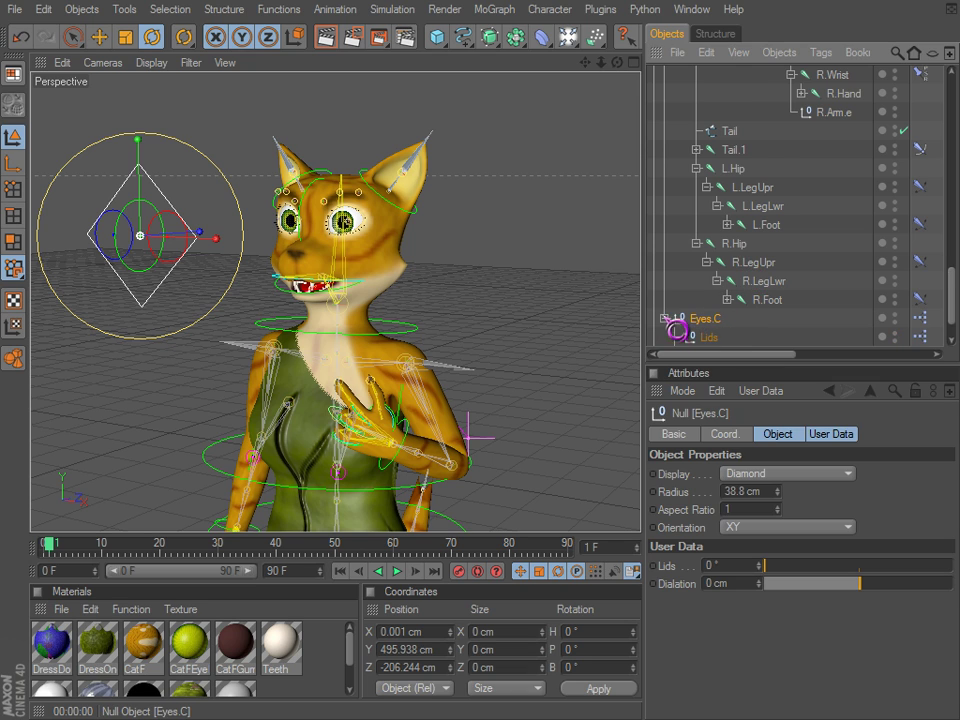
scroll(695, 320, down, 1)
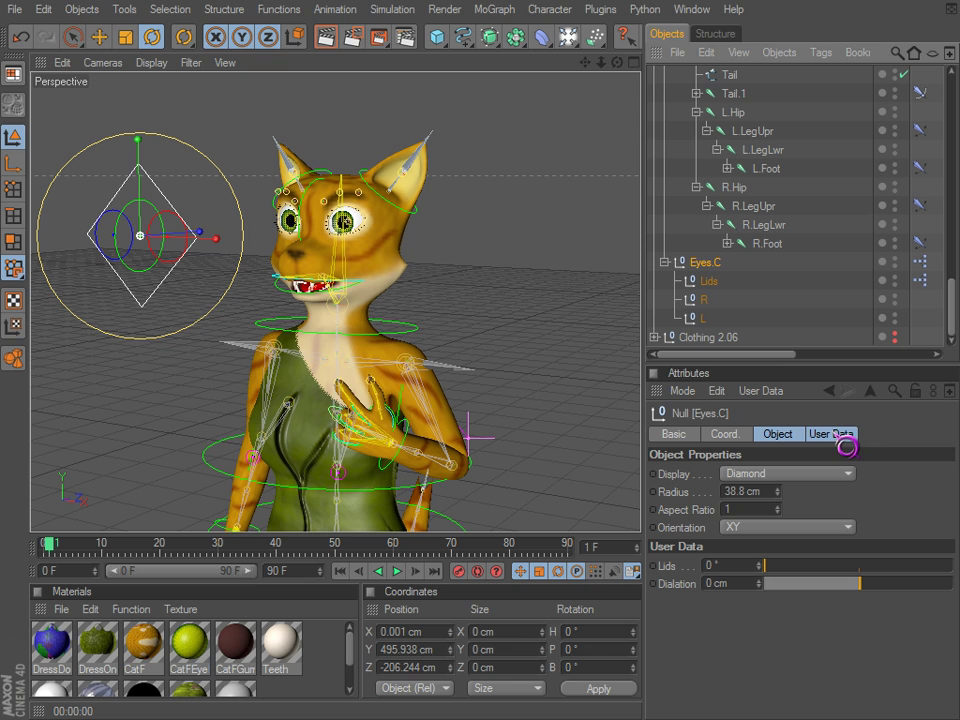
Examine the Lids and Dialation user data properties of Eyes.C alongside a new Data entry, and cancel without keeping it.
click(770, 394)
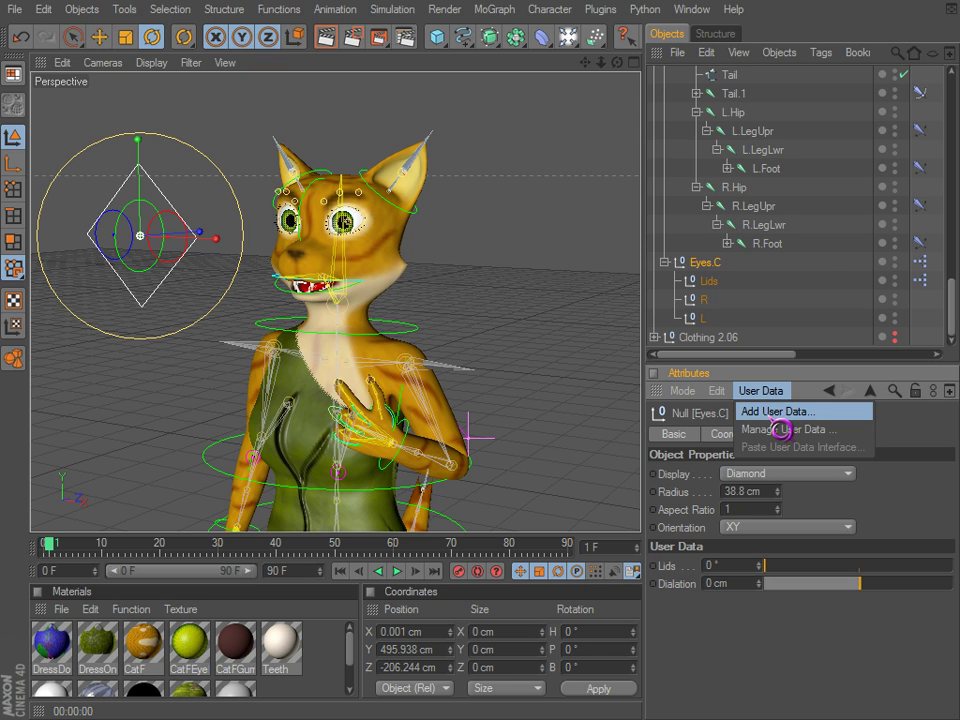
click(770, 413)
click(488, 299)
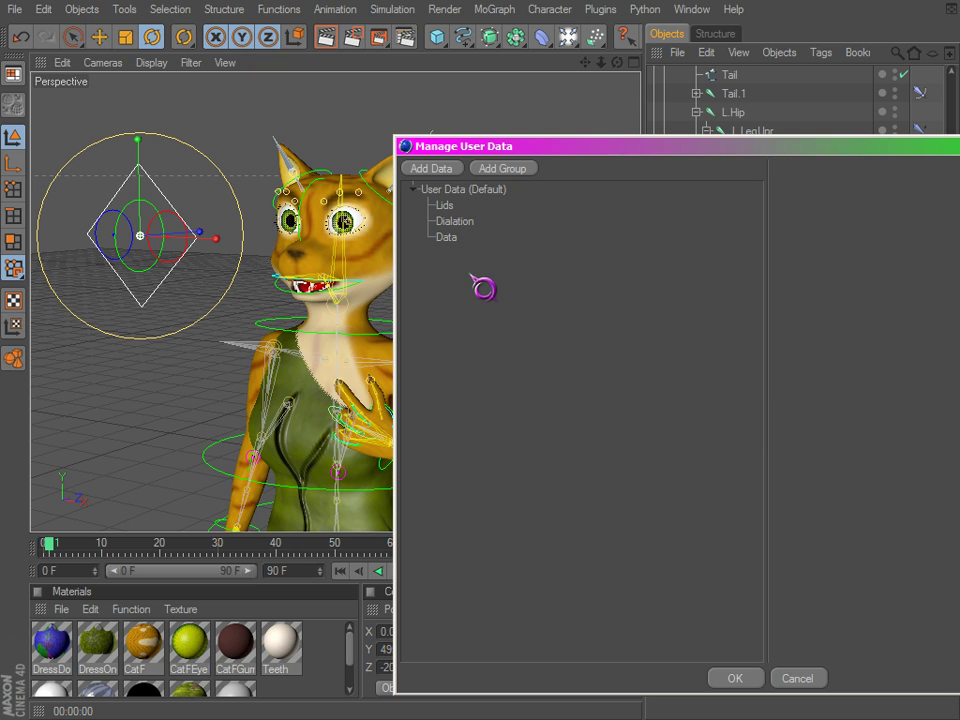
click(455, 242)
click(448, 208)
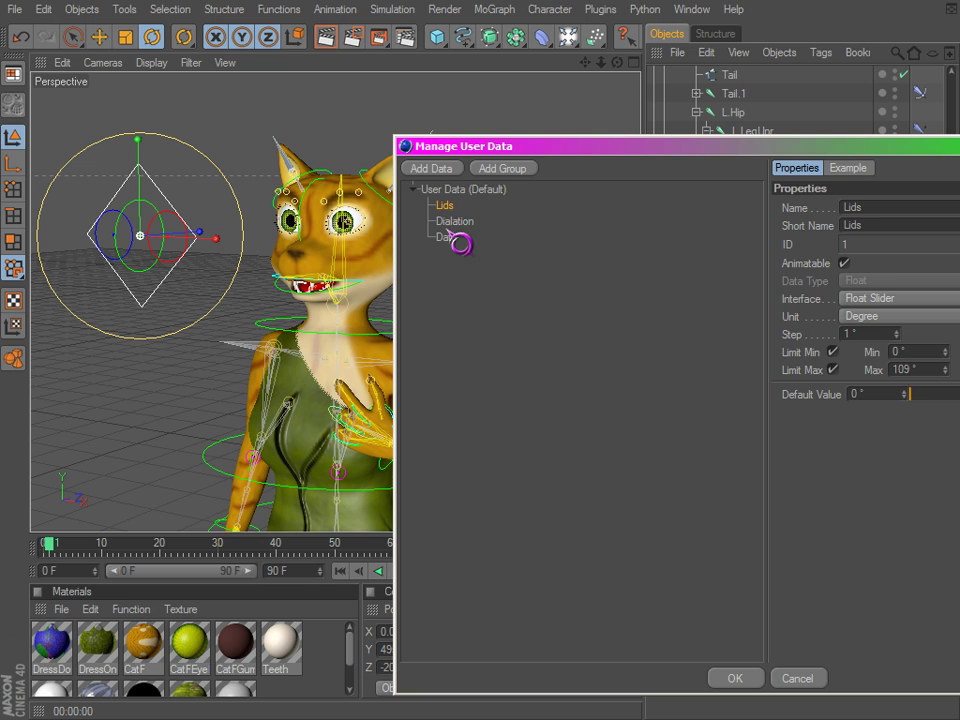
click(452, 224)
click(452, 237)
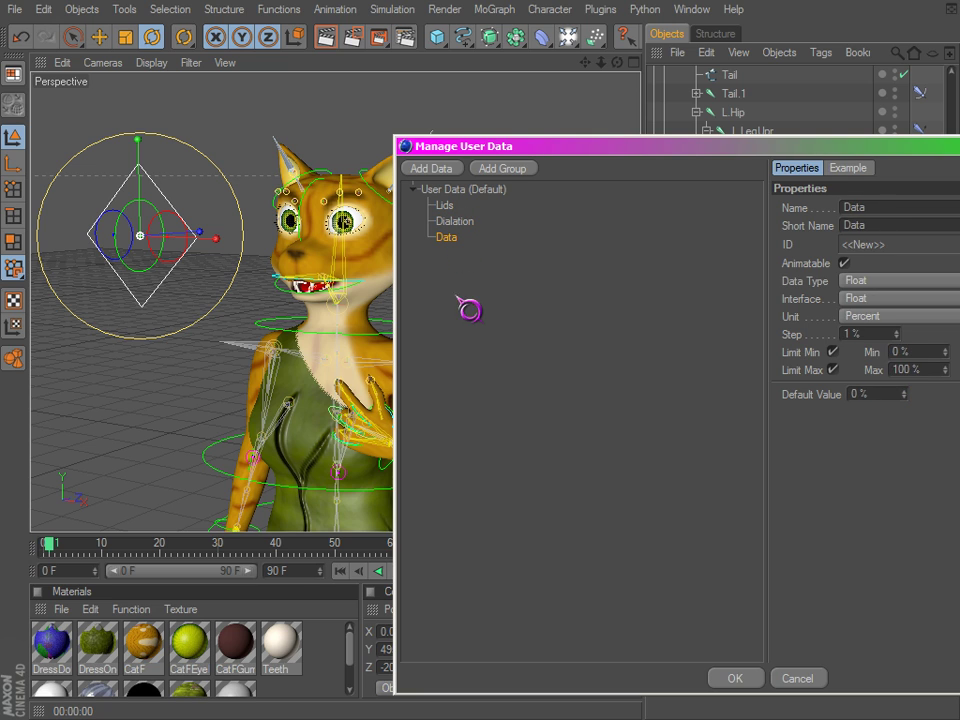
click(468, 322)
click(452, 221)
click(448, 206)
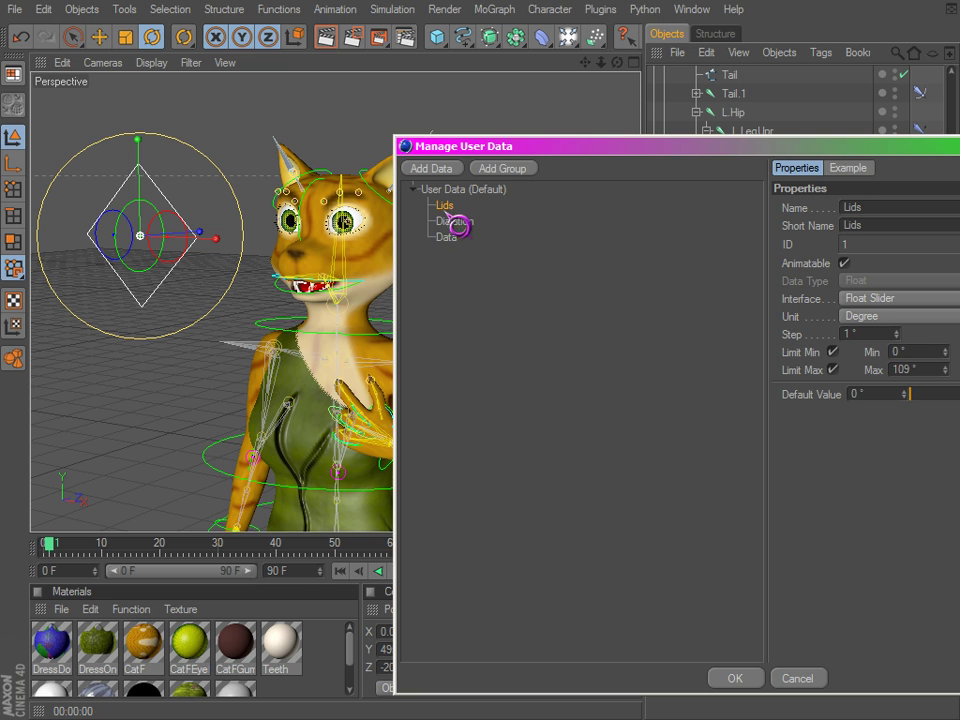
click(797, 679)
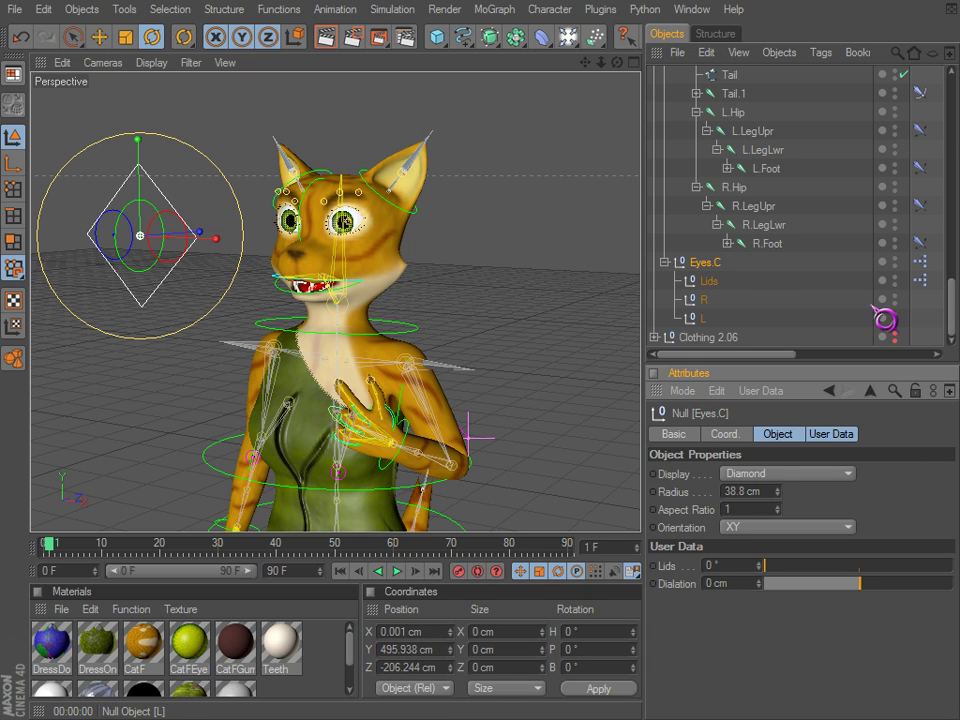
Examine the XPresso wiring of Eyes.C to the Lids rotation and L.Pupil position, and close the editor.
double_click(922, 266)
drag(510, 439, 523, 413)
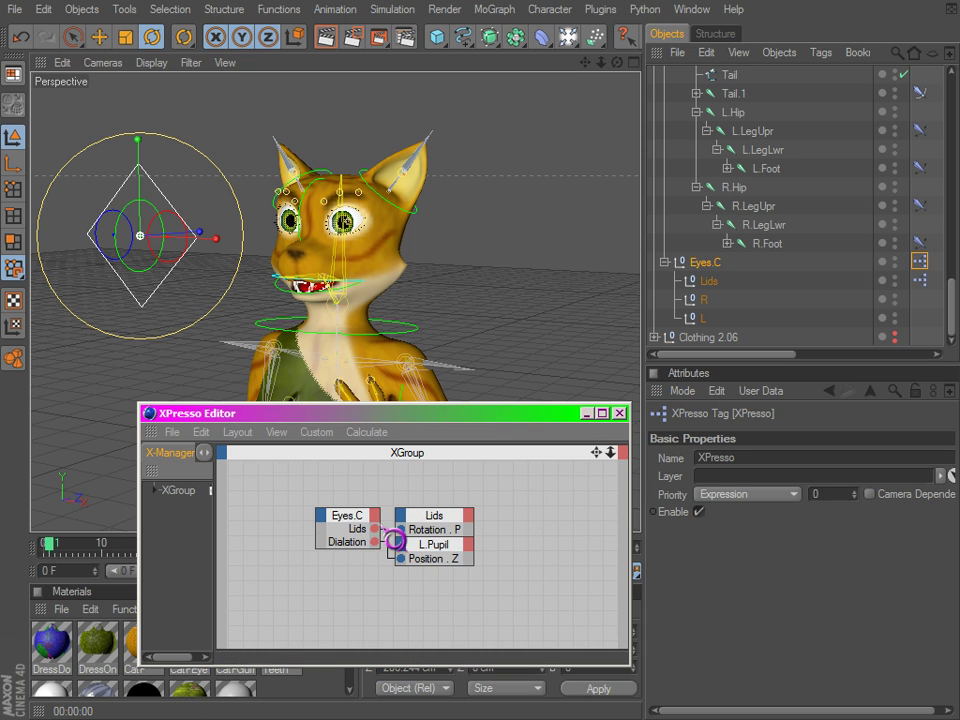
click(620, 413)
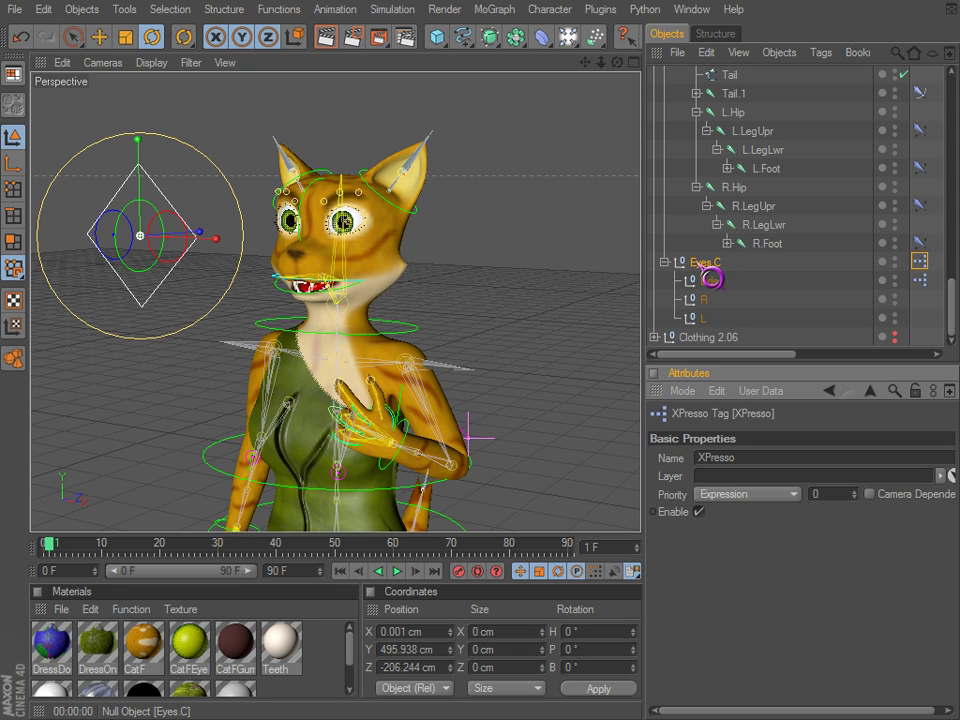
Try moving the Eyes.C control with the Move tool to test the eye tracking, and undo the moves.
click(699, 264)
key(e)
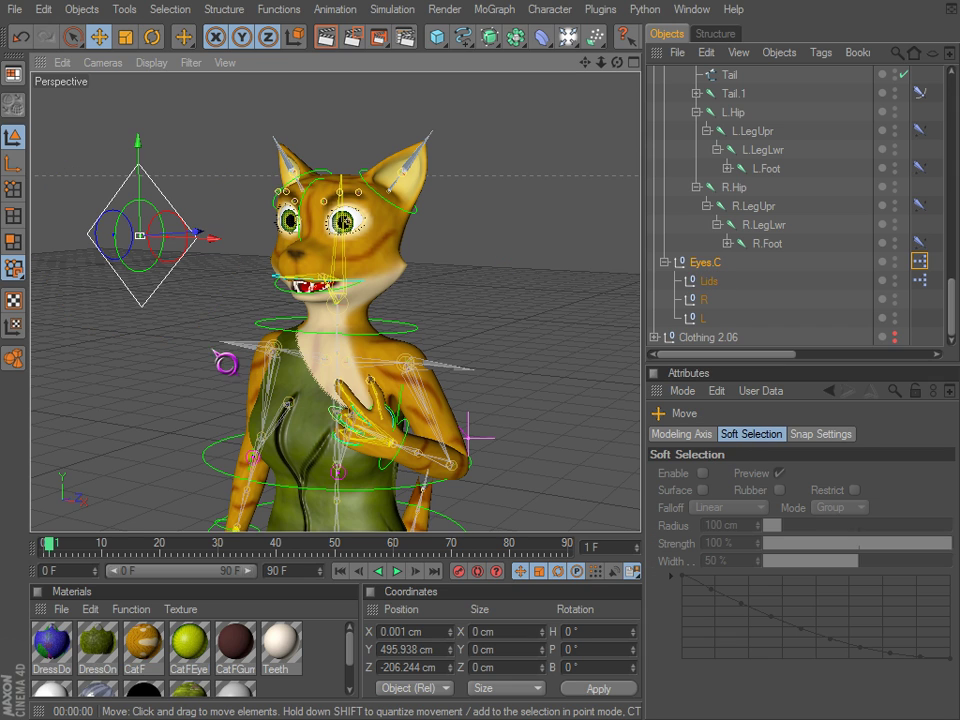
alt+drag(178, 318, 617, 500)
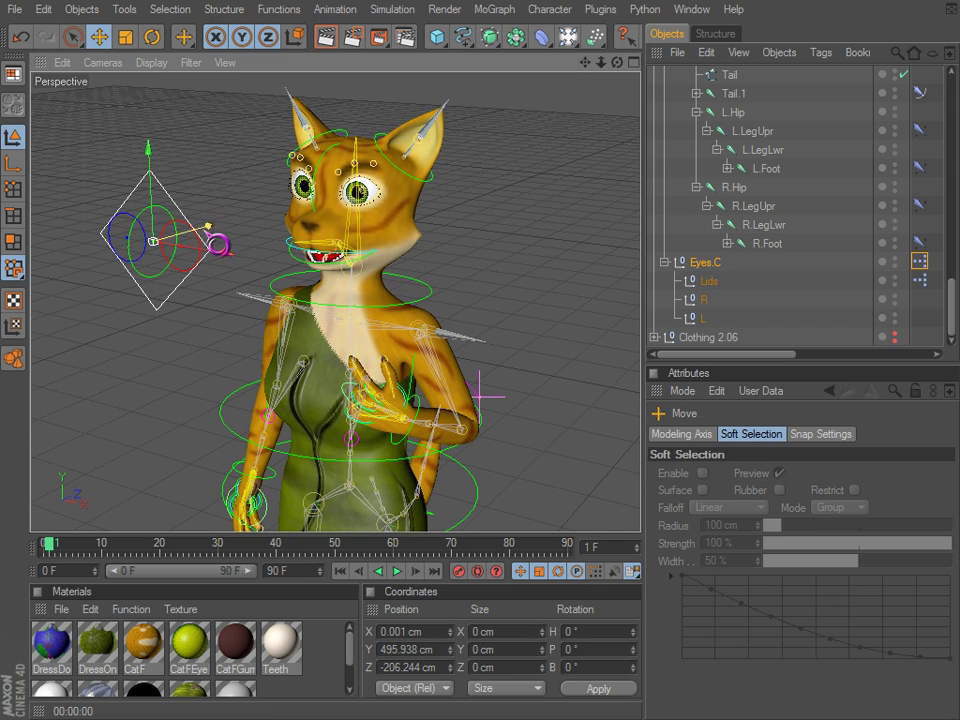
mouse_move(618, 456)
mouse_down()
mouse_move(621, 441)
mouse_move(600, 477)
mouse_move(617, 456)
mouse_move(618, 480)
mouse_up()
alt+drag(256, 256, 390, 272)
key(ctrl+z)
alt+drag(622, 451, 618, 456)
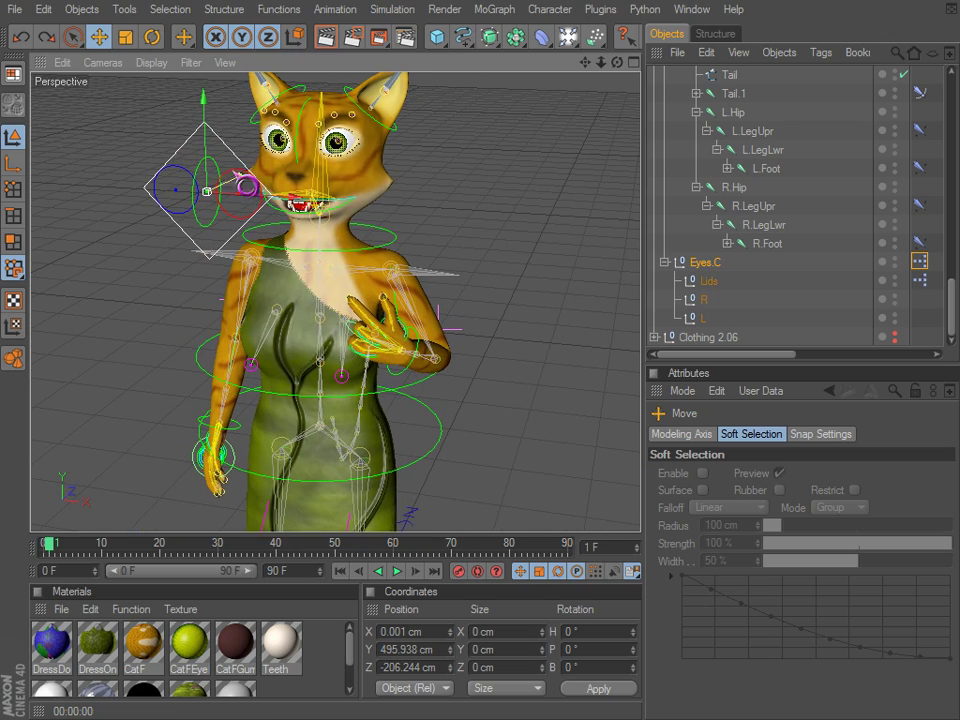
mouse_move(240, 177)
mouse_down()
mouse_move(616, 461)
mouse_move(616, 432)
mouse_move(620, 469)
mouse_move(566, 463)
mouse_move(625, 452)
mouse_move(243, 175)
mouse_up()
key(ctrl+z)
mouse_move(455, 220)
alt+mouse_down()
mouse_move(618, 454)
mouse_move(455, 220)
alt+mouse_up()
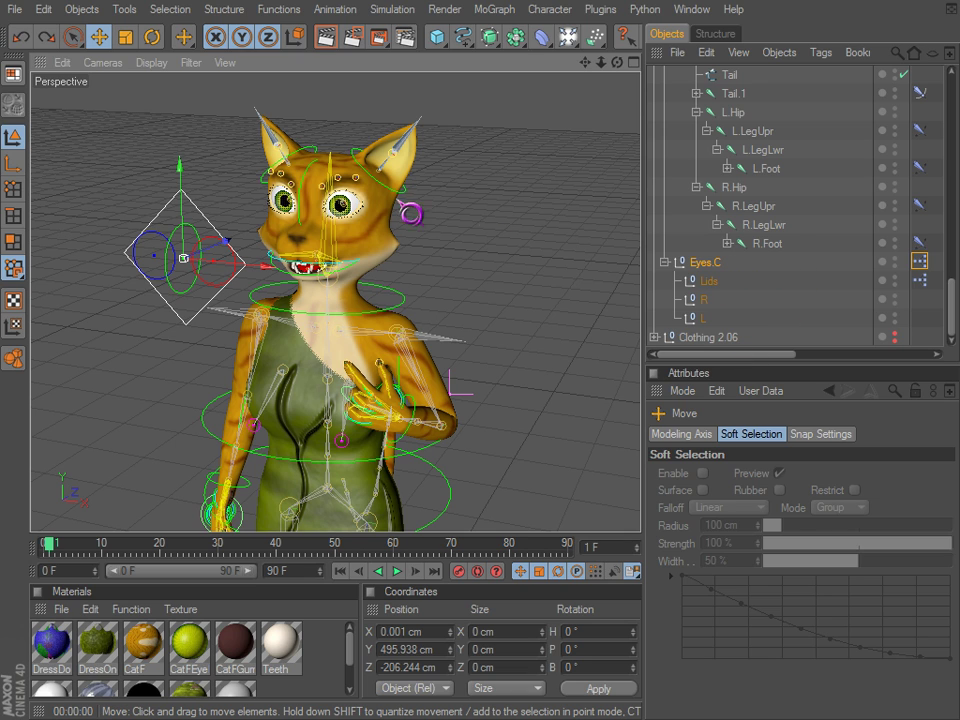
Select the L.Ball object from the stack of objects at the character's left eye.
shift+right_click(343, 204)
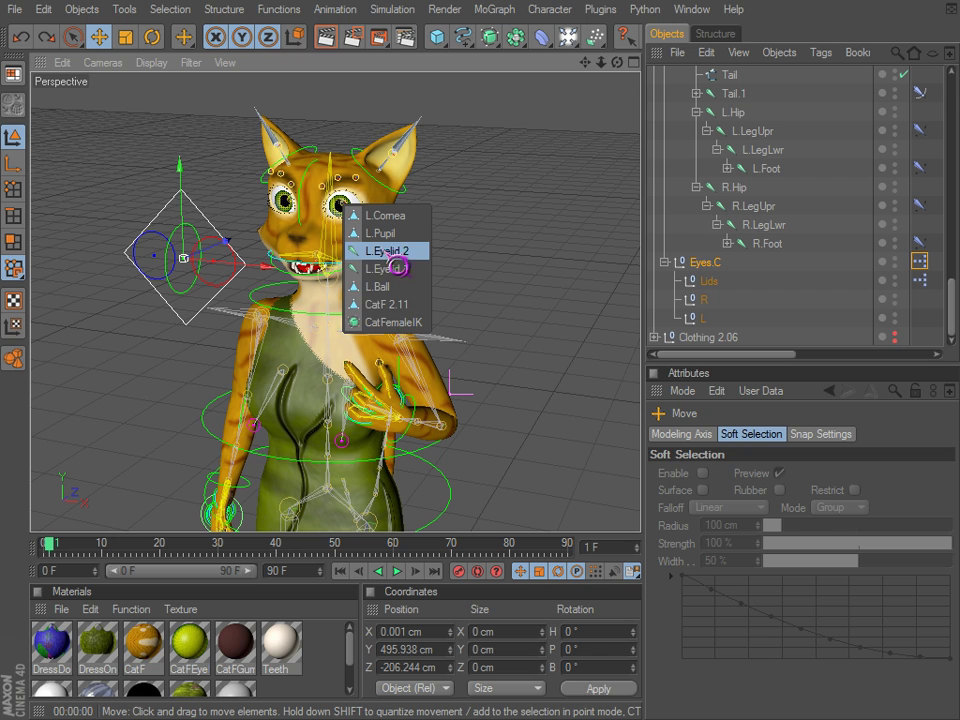
drag(420, 330, 406, 302)
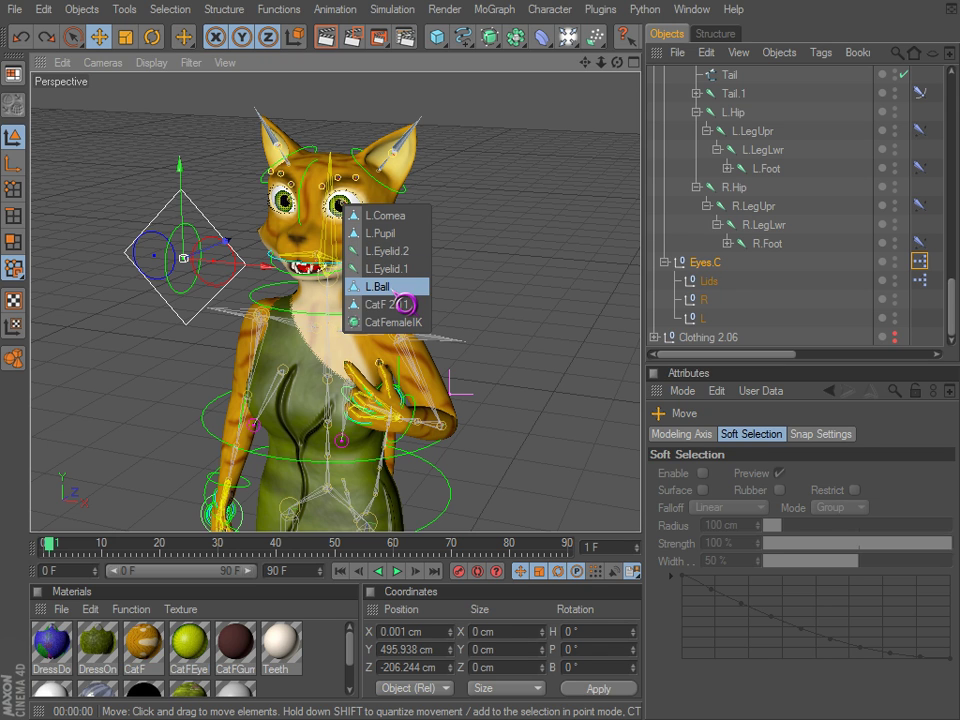
click(394, 290)
Expand the Neck joint's branch and bring the Eyes group with the tags of R.Eye.h and L.Eye.h into view.
scroll(719, 265, up, 10)
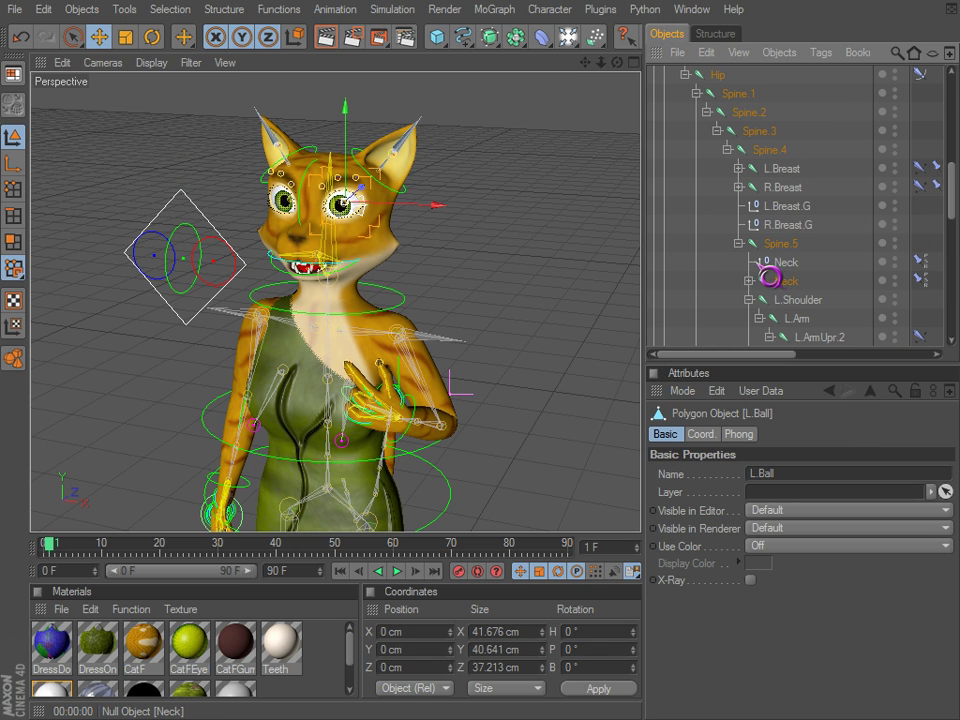
click(749, 281)
scroll(749, 282, down, 2)
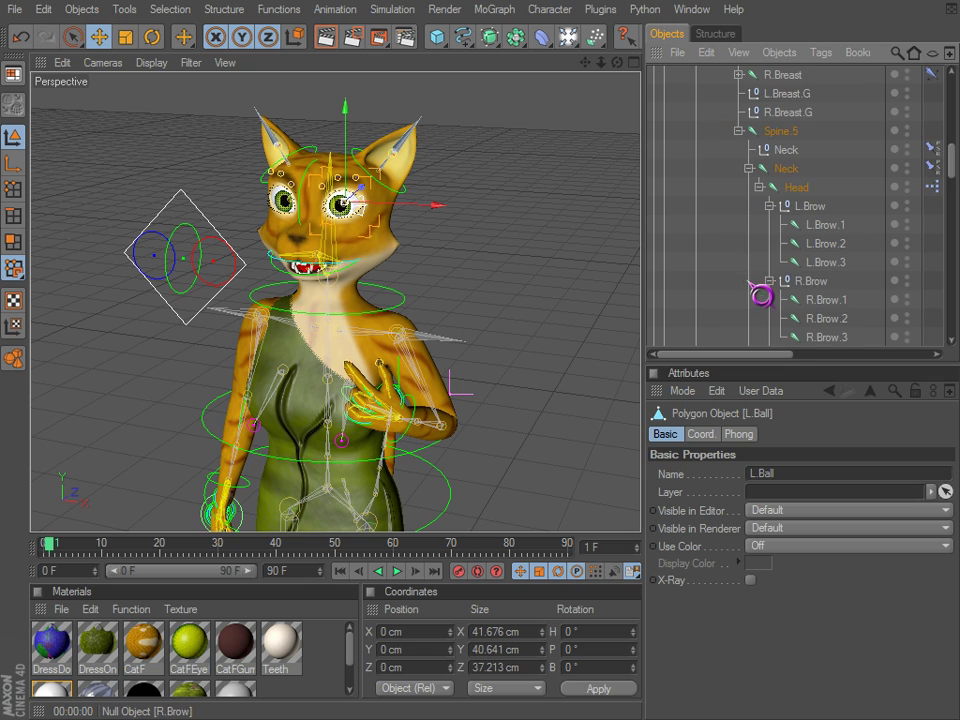
scroll(779, 236, down, 6)
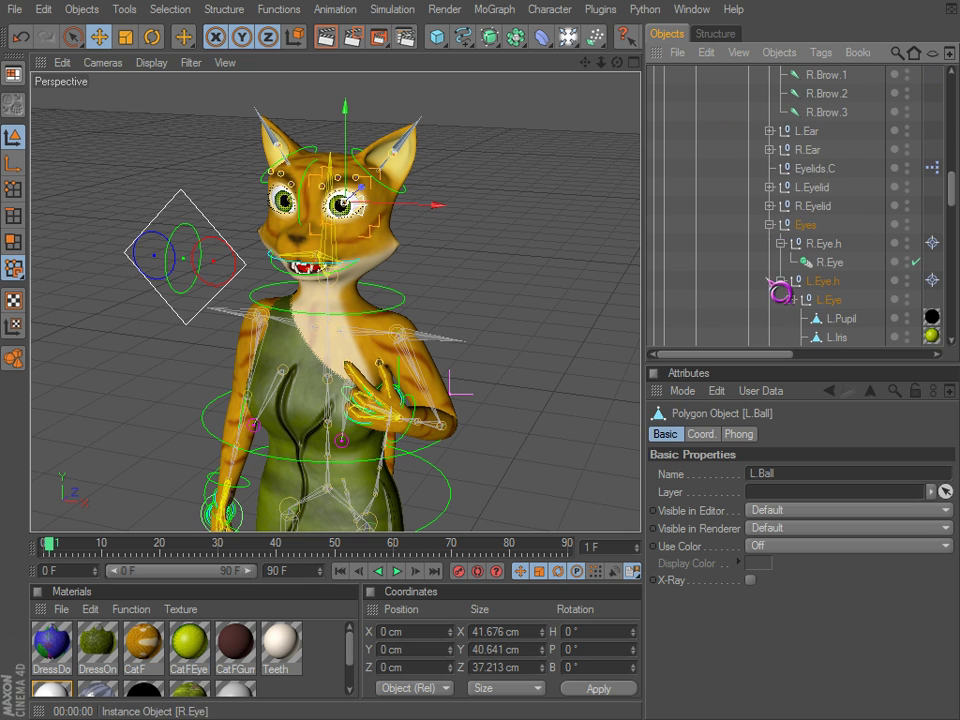
drag(757, 353, 796, 356)
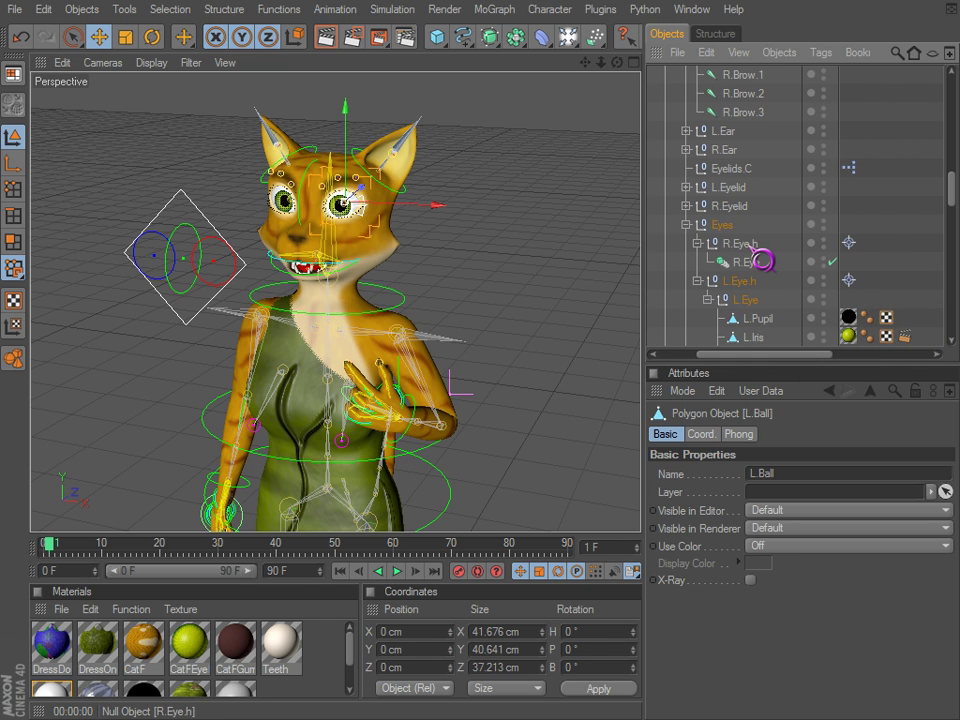
Inspect the Target expression on R.Eye.h and select its target object R.
click(750, 245)
click(849, 243)
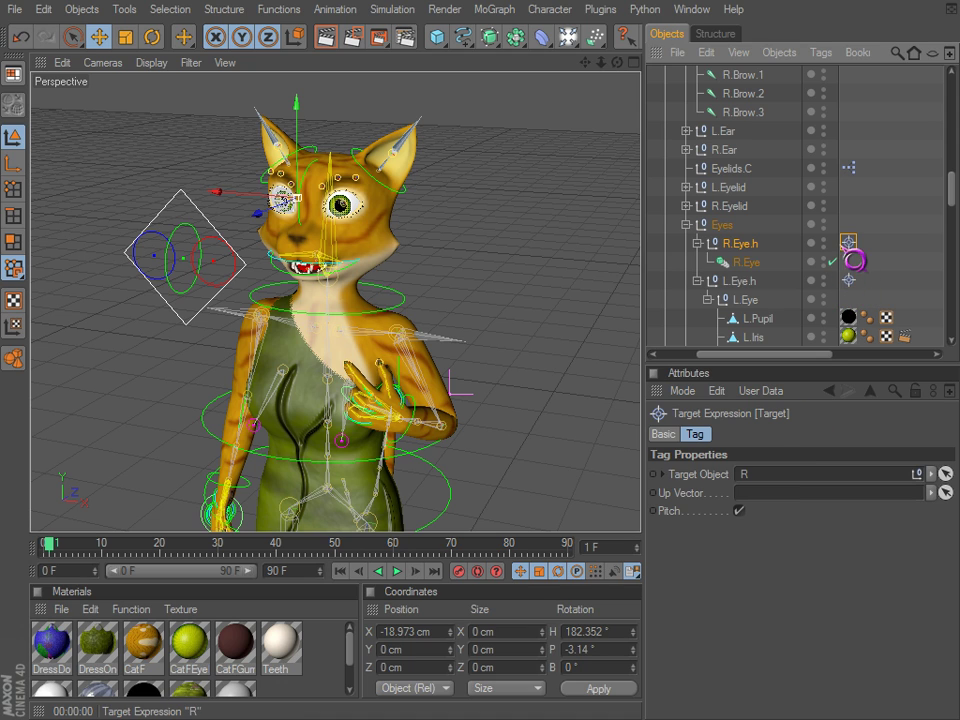
double_click(765, 471)
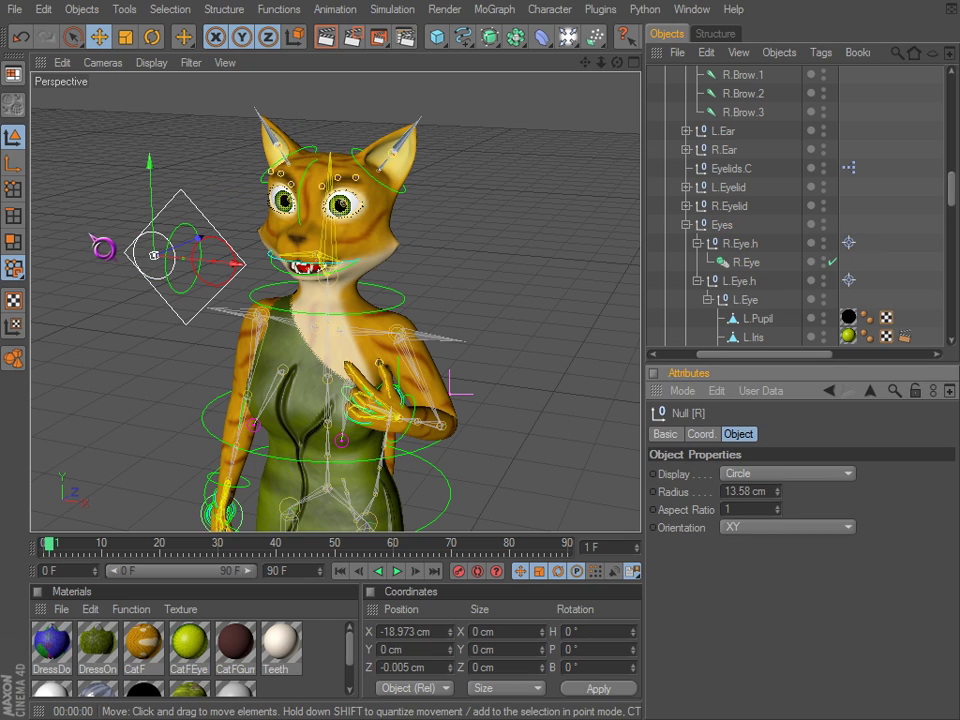
Try moving the R target null along its X axis to test the right eye, and undo the move.
alt+middle_drag(131, 262, 208, 306)
alt+right_drag(208, 306, 388, 325)
alt+middle_drag(388, 325, 621, 460)
alt+drag(620, 459, 668, 312)
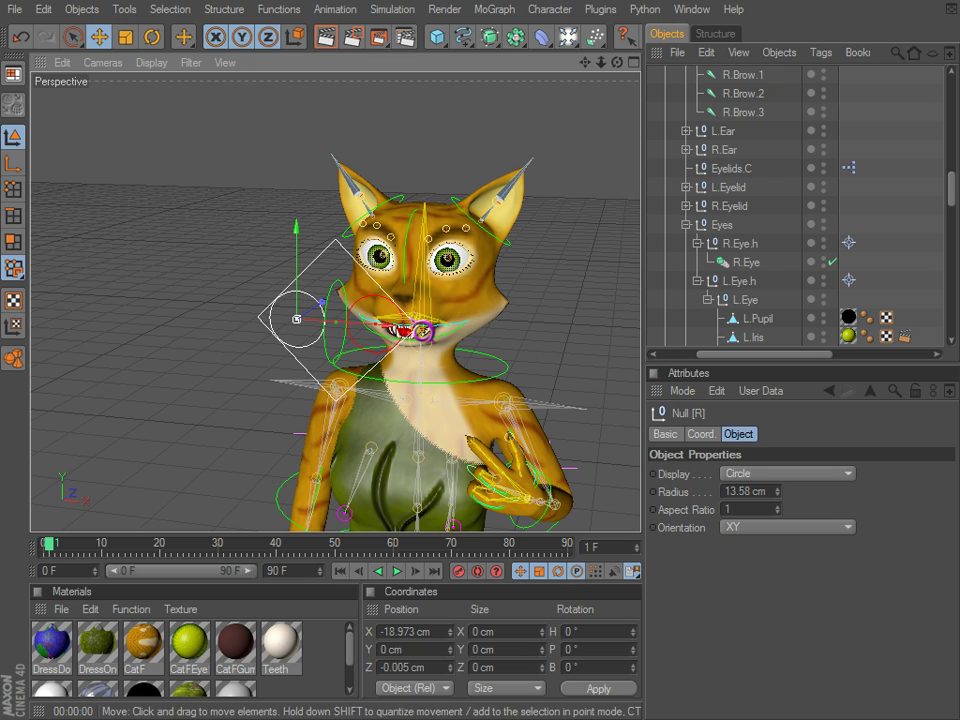
drag(397, 320, 298, 318)
drag(201, 313, 272, 318)
key(ctrl+z)
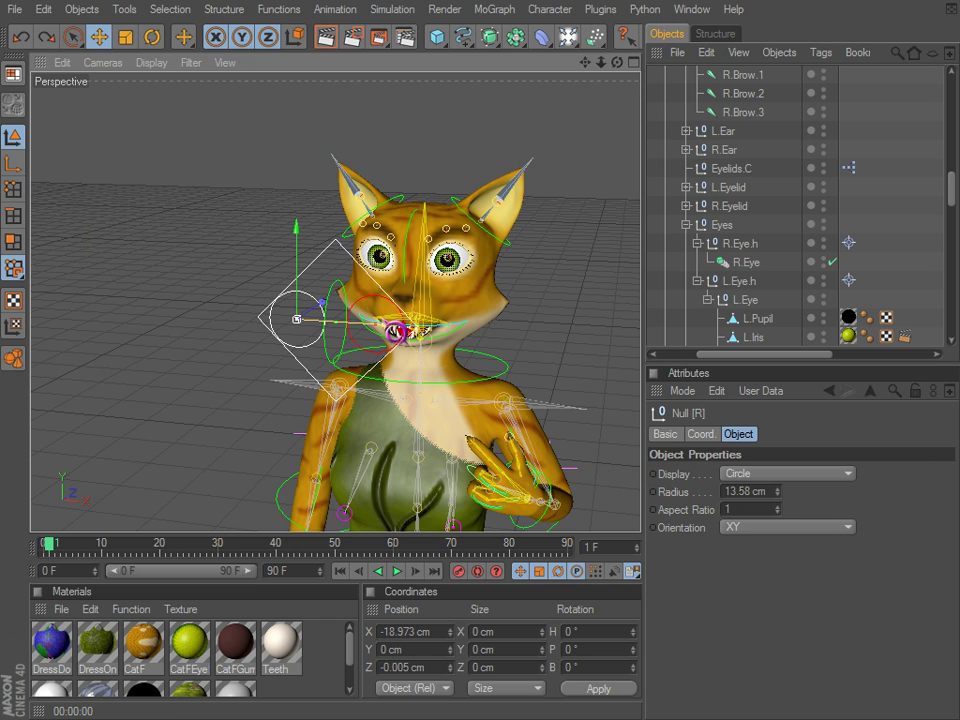
Rotate the Eyes.C diamond control to a heading of -95°.
click(320, 254)
key(r)
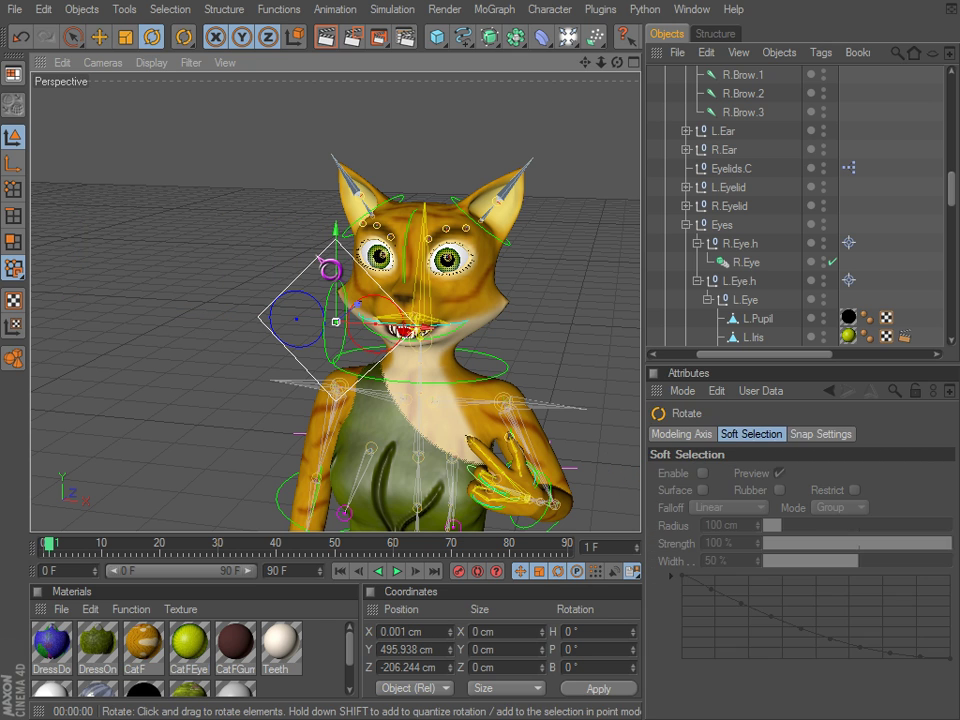
mouse_move(315, 303)
alt+mouse_down()
mouse_move(618, 455)
mouse_move(301, 298)
alt+mouse_up()
shift+drag(311, 233, 618, 456)
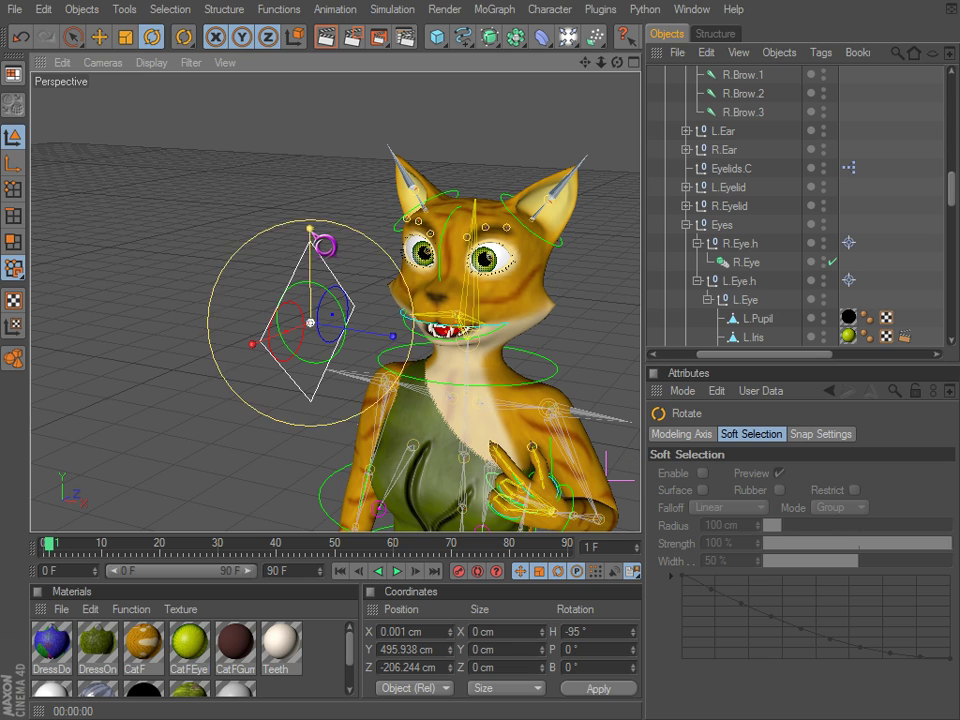
Try moving the rotated Eyes.C control along its X axis to test the eyes' gaze.
key(e)
drag(252, 344, 503, 297)
scroll(324, 349, up, 2)
Undo the move and rotation of the Eyes.C control along with the earlier test changes.
key(ctrl+z)
key(ctrl+z)
key(ctrl+z)
scroll(530, 292, down, 2)
key(ctrl+z)
key(ctrl+z)
key(ctrl+z)
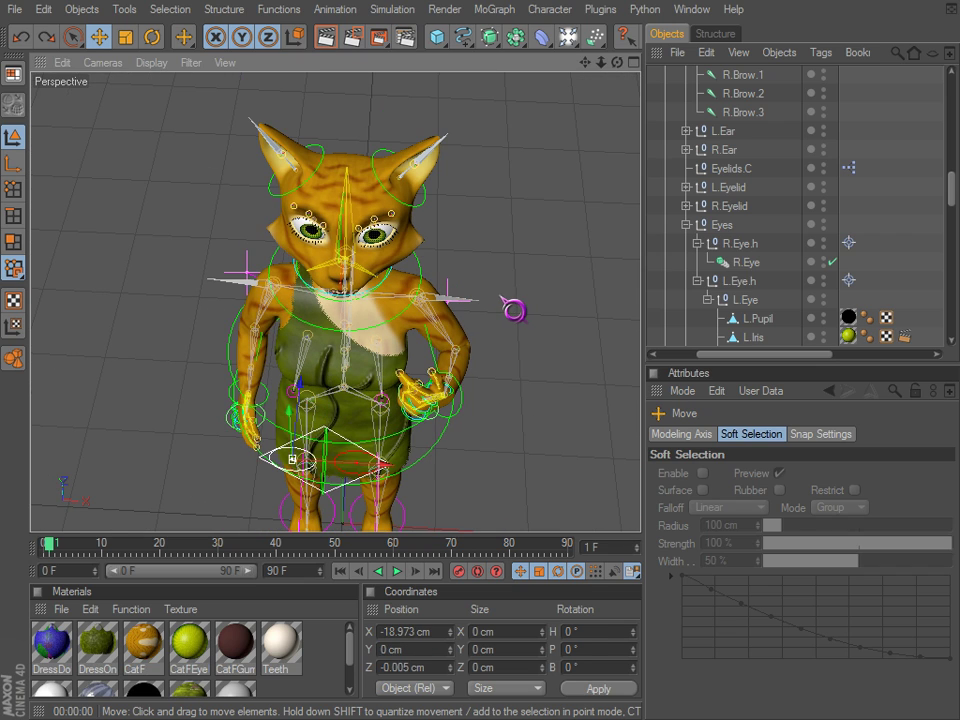
key(ctrl+z)
key(ctrl+z)
key(ctrl+z)
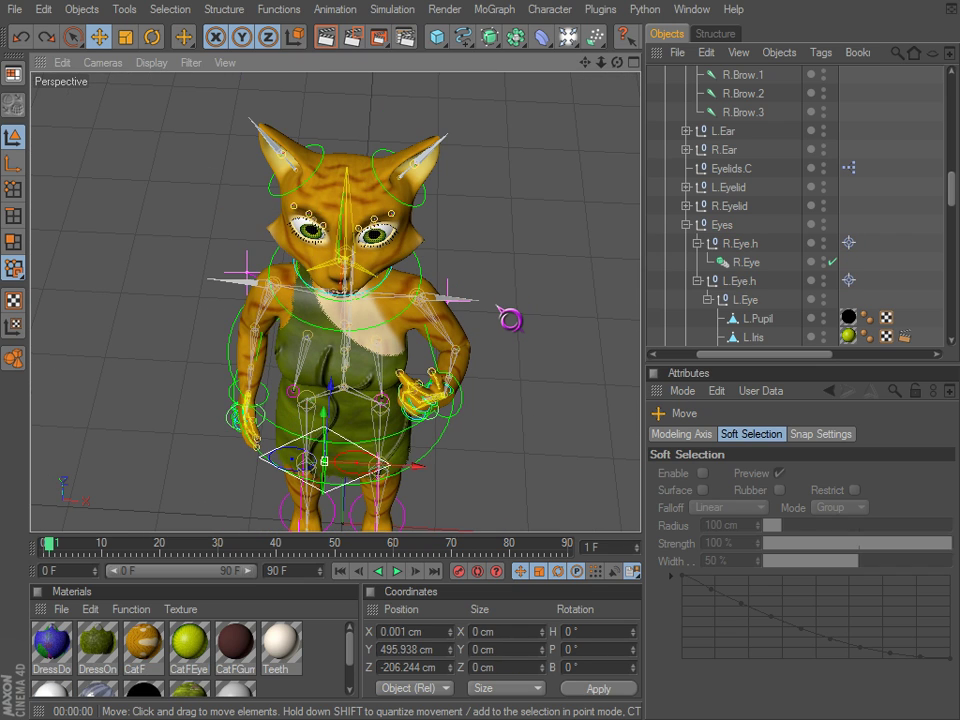
key(ctrl+z)
key(ctrl+z)
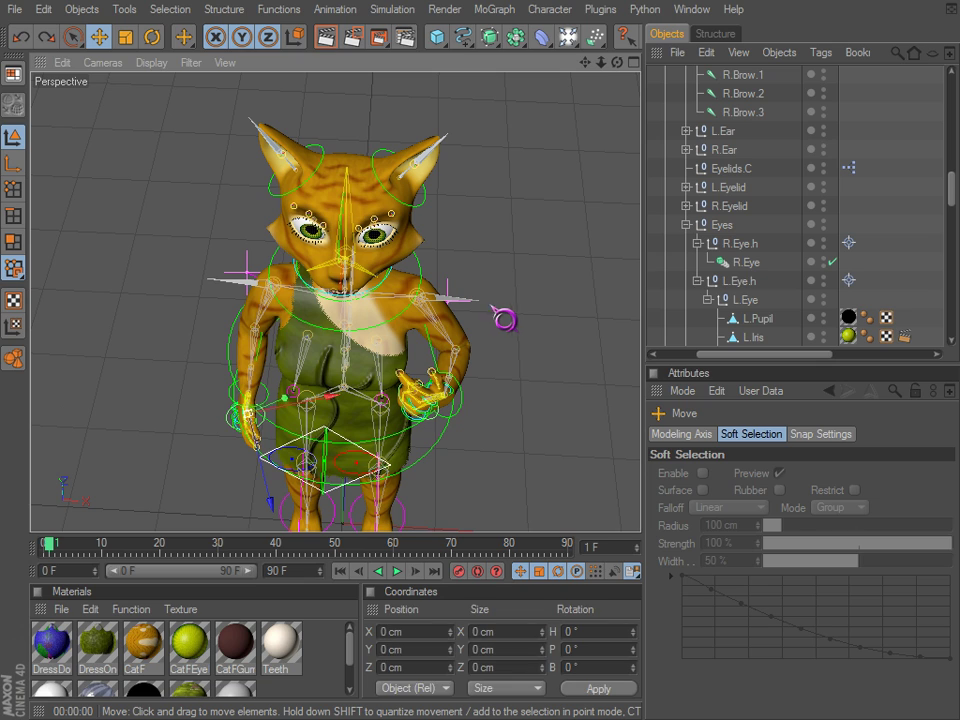
Redo the last undone action and select the Eyes.C control again.
click(54, 42)
alt+drag(632, 459, 336, 289)
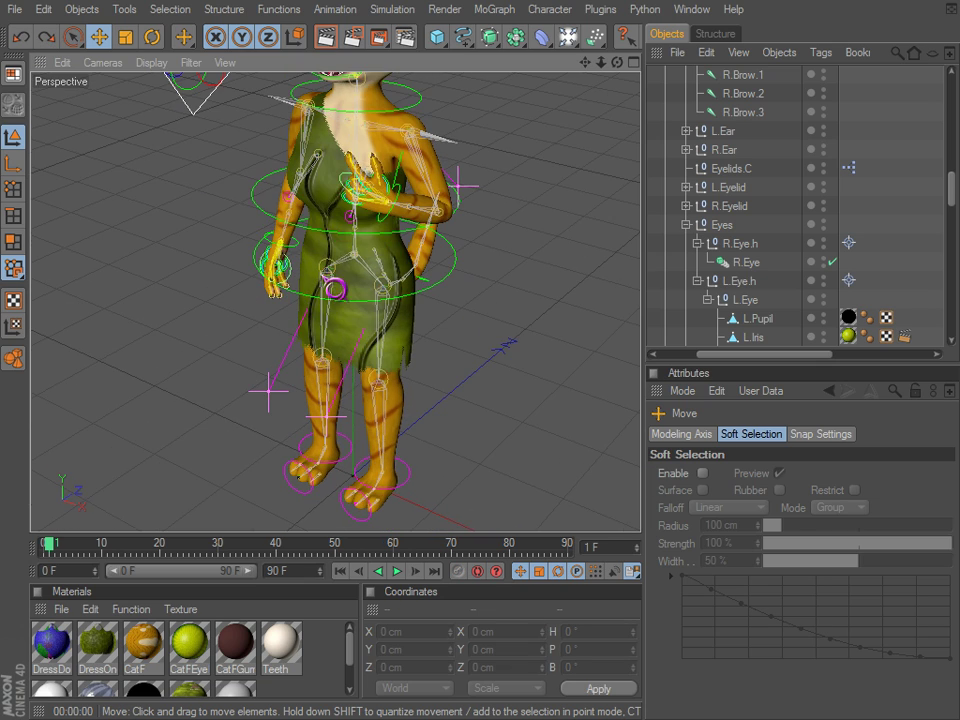
click(204, 122)
Examine how the Eyes.C control and its circles line up with the eyes in the front and perspective views.
mouse_move(417, 280)
alt+mouse_down()
mouse_move(636, 480)
mouse_move(417, 280)
alt+mouse_up()
middle_click(417, 280)
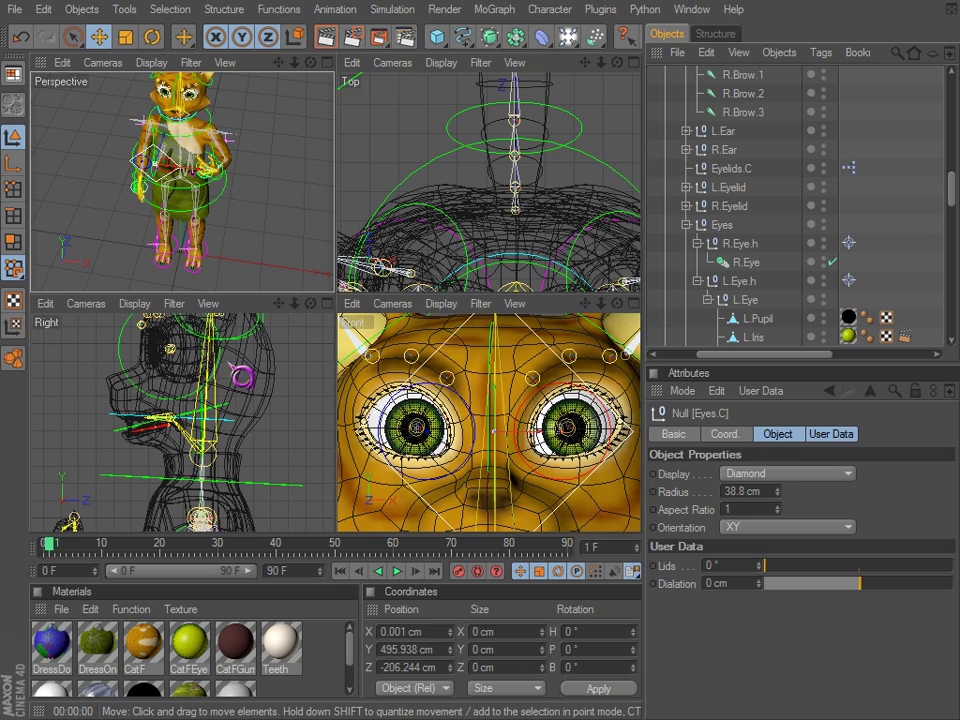
scroll(470, 413, down, 6)
middle_click(225, 212)
alt+drag(377, 228, 617, 462)
middle_click(476, 424)
middle_click(480, 428)
scroll(416, 362, up, 2)
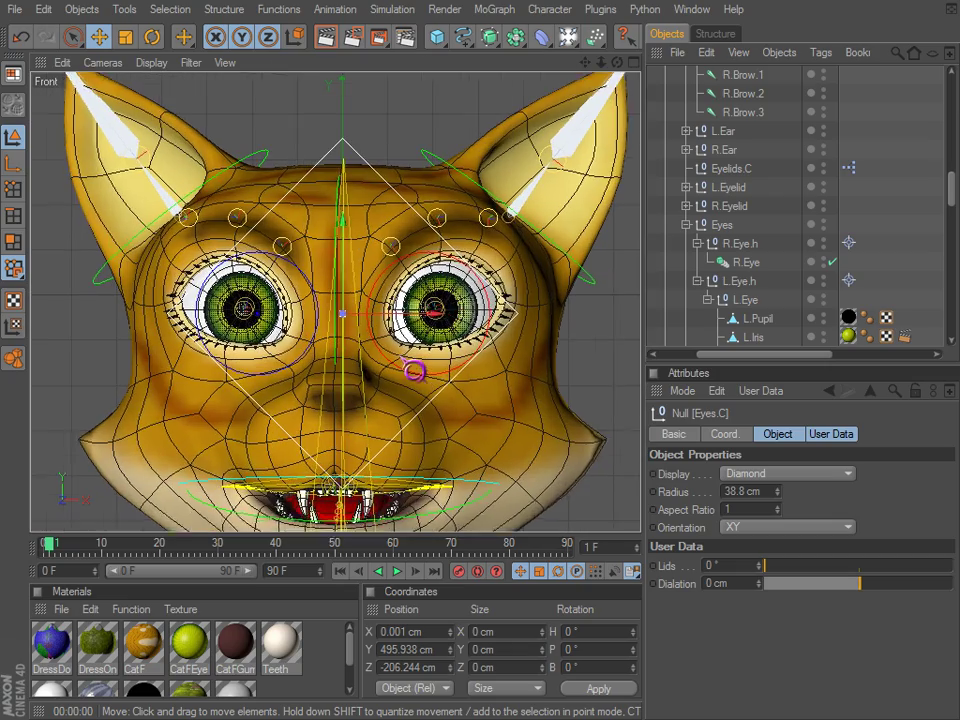
middle_click(410, 375)
middle_click(236, 203)
scroll(268, 231, up, 2)
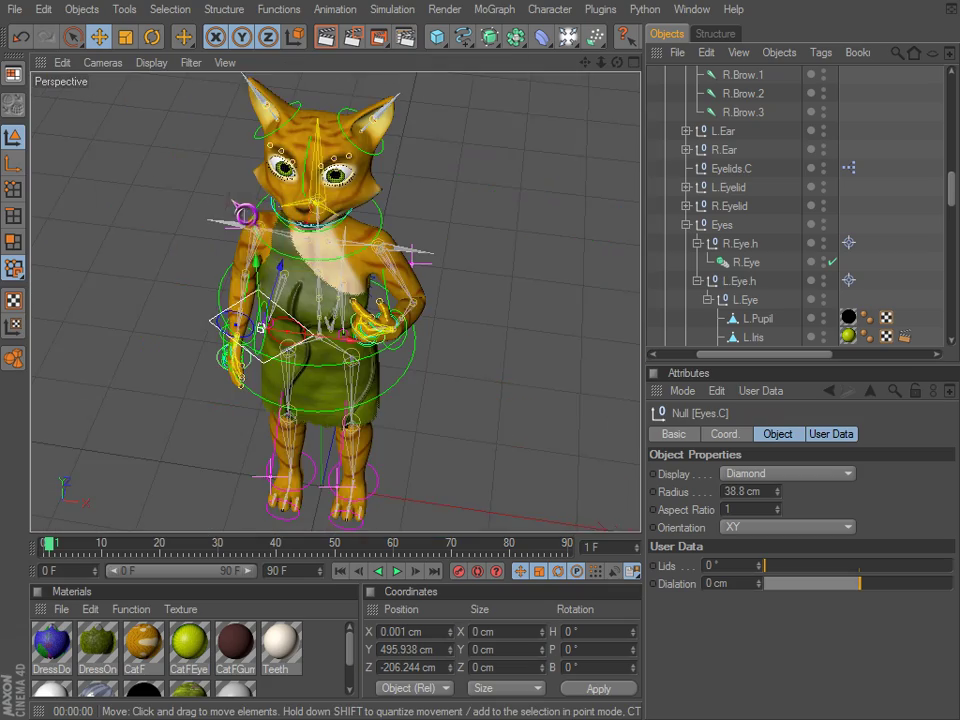
alt+middle_drag(329, 198, 347, 204)
alt+drag(347, 204, 331, 233)
key(F5)
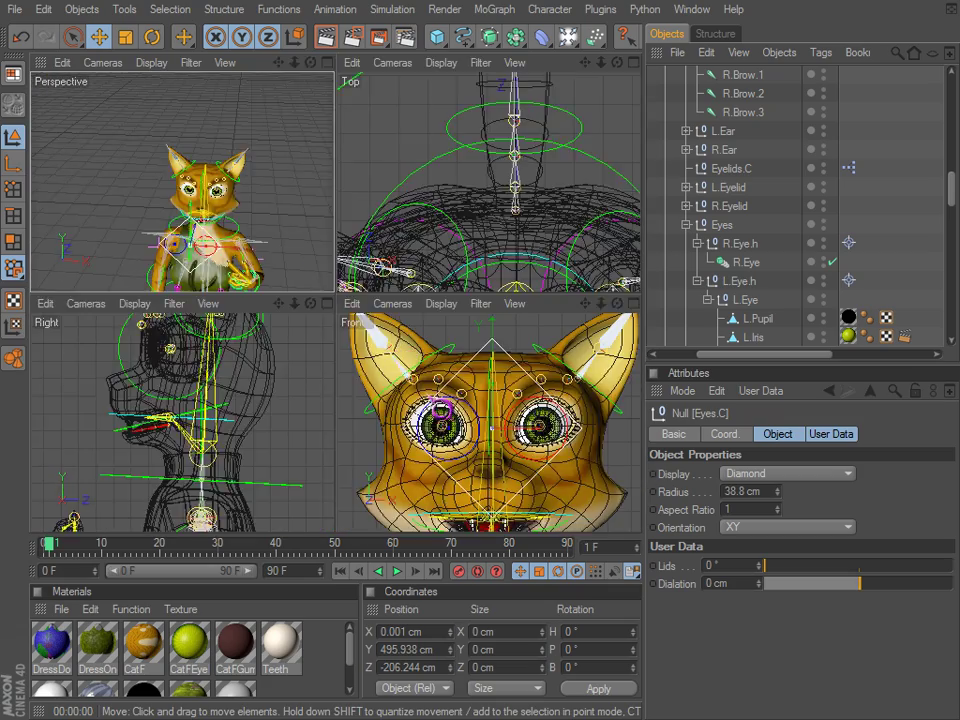
key(F4)
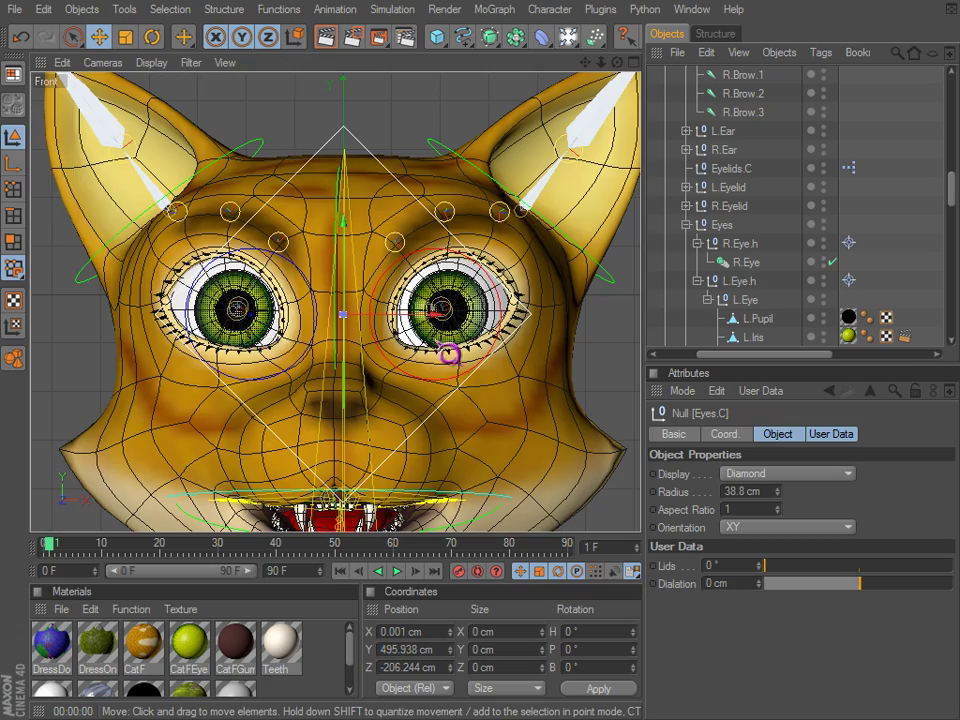
Select the R.Eye instance under R.Eye.h and inspect its reference object and heading rotation.
middle_click(333, 326)
middle_click(216, 156)
alt+drag(216, 156, 262, 227)
alt+middle_drag(373, 302, 300, 225)
alt+drag(300, 225, 443, 286)
click(740, 245)
click(742, 262)
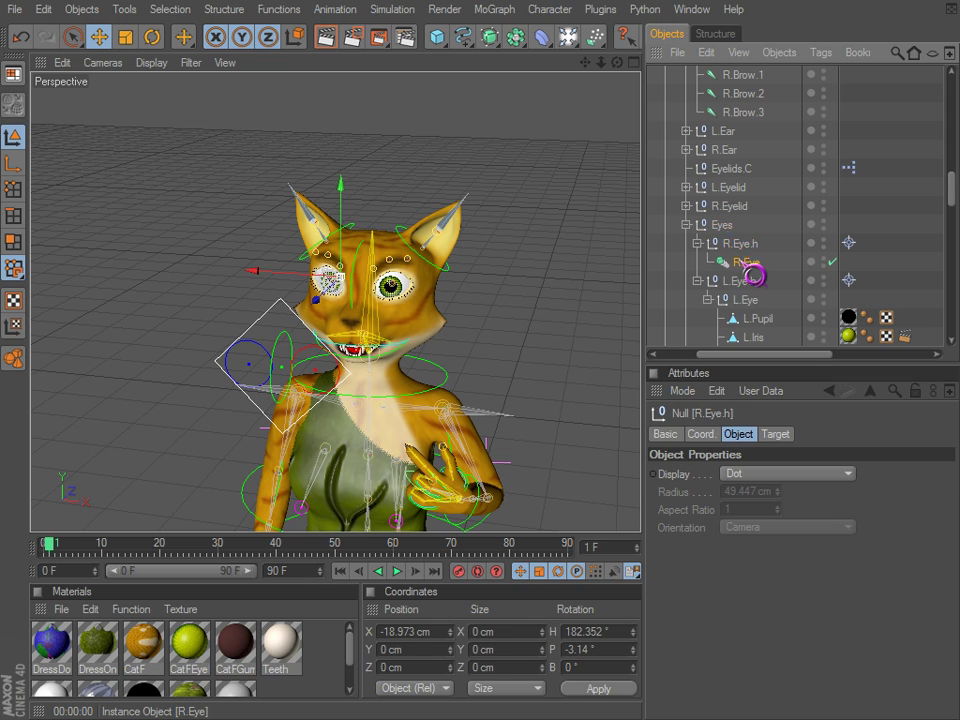
click(608, 633)
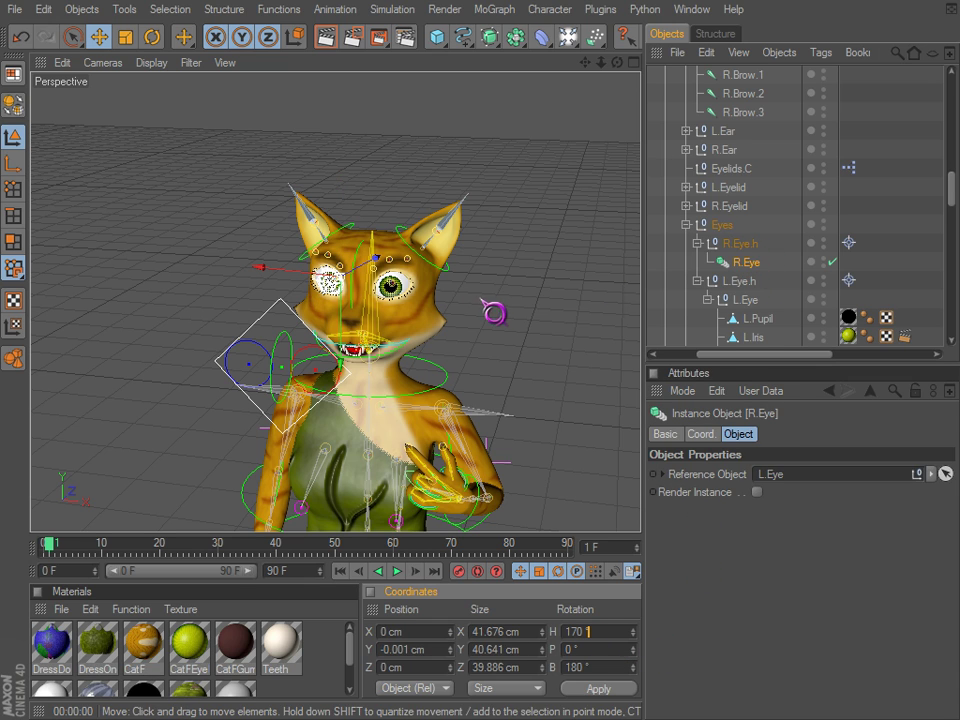
Try moving the Eyes.C control along its X axis, undo the move, and keep Lids at 0°.
click(536, 298)
click(252, 326)
alt+middle_drag(255, 329, 231, 295)
alt+drag(255, 329, 237, 349)
drag(304, 343, 203, 320)
key(ctrl+z)
mouse_move(772, 566)
mouse_down()
mouse_move(944, 567)
mouse_move(758, 566)
mouse_up()
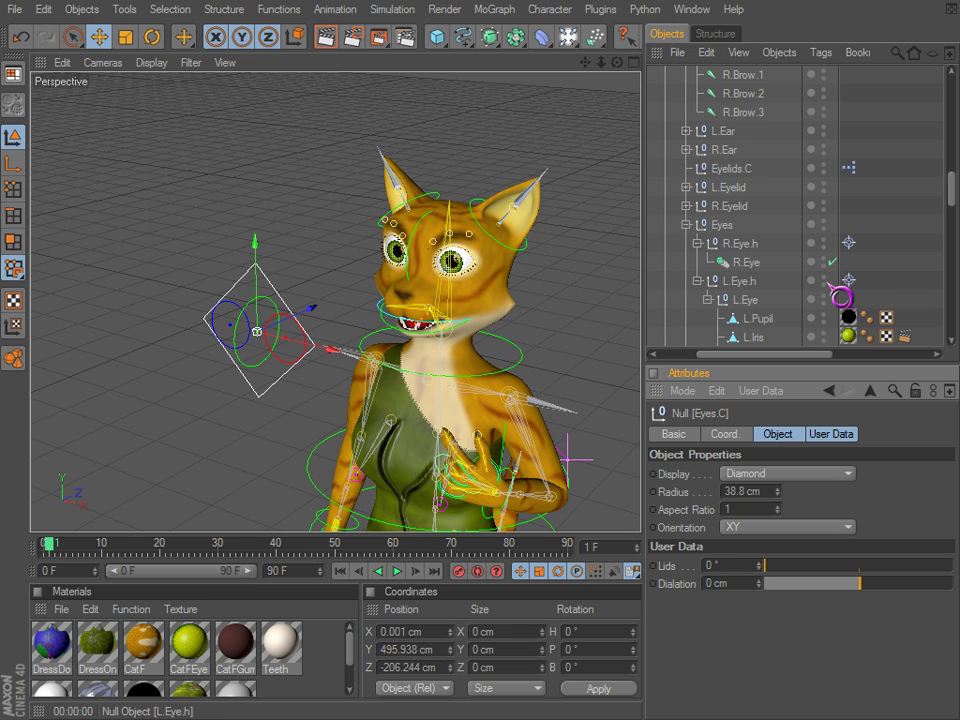
Open the XPresso expression on Eyes.C, examine where its Lids and Dialation outputs lead, and close the editor.
scroll(884, 259, down, 3)
scroll(883, 258, down, 15)
drag(826, 354, 761, 350)
double_click(932, 261)
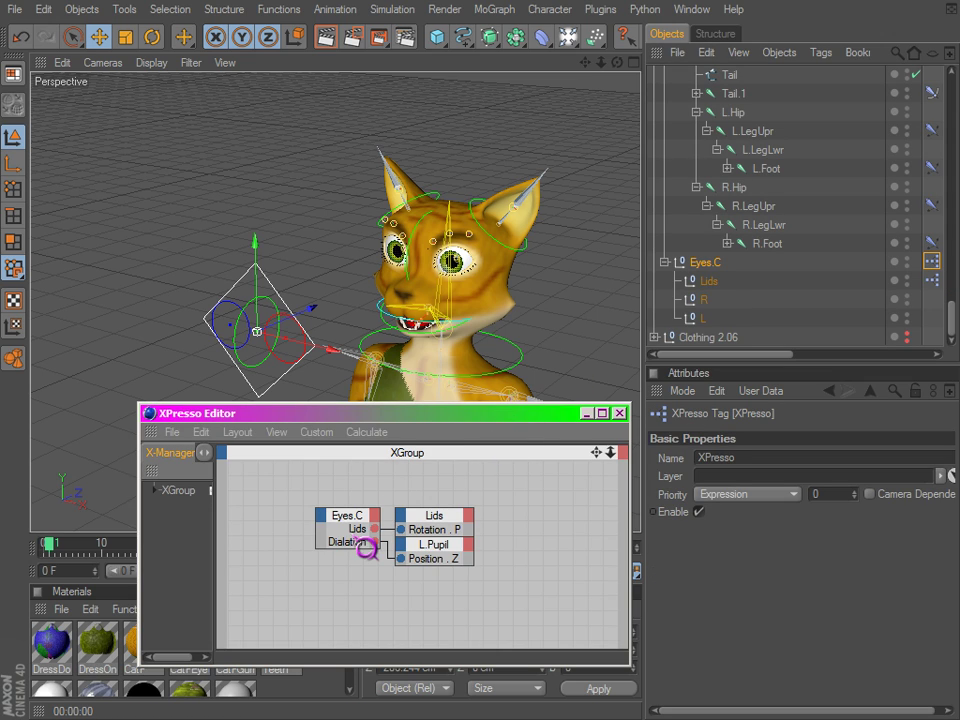
drag(374, 542, 402, 558)
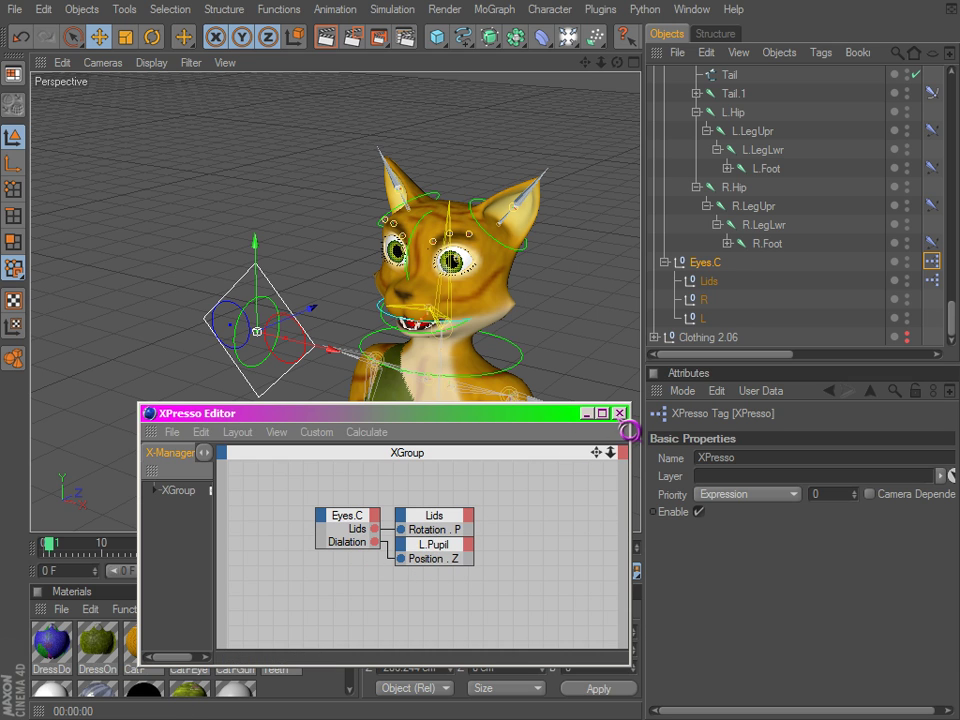
click(619, 412)
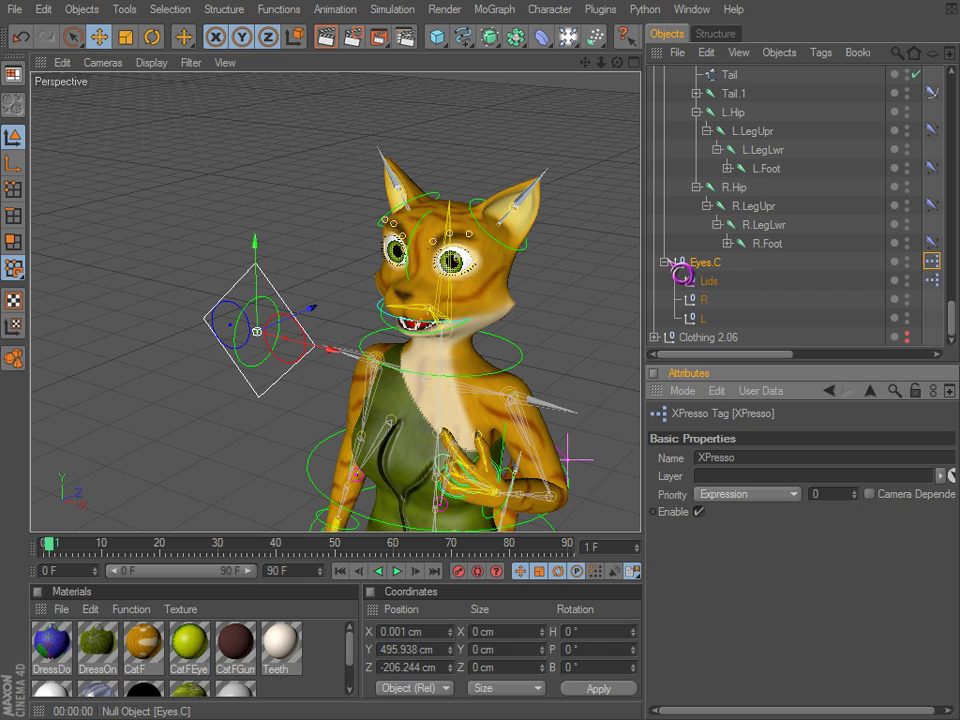
Select Eyes.C, test its Dialation user data at -0.7 cm, and return it to 0 cm.
click(700, 263)
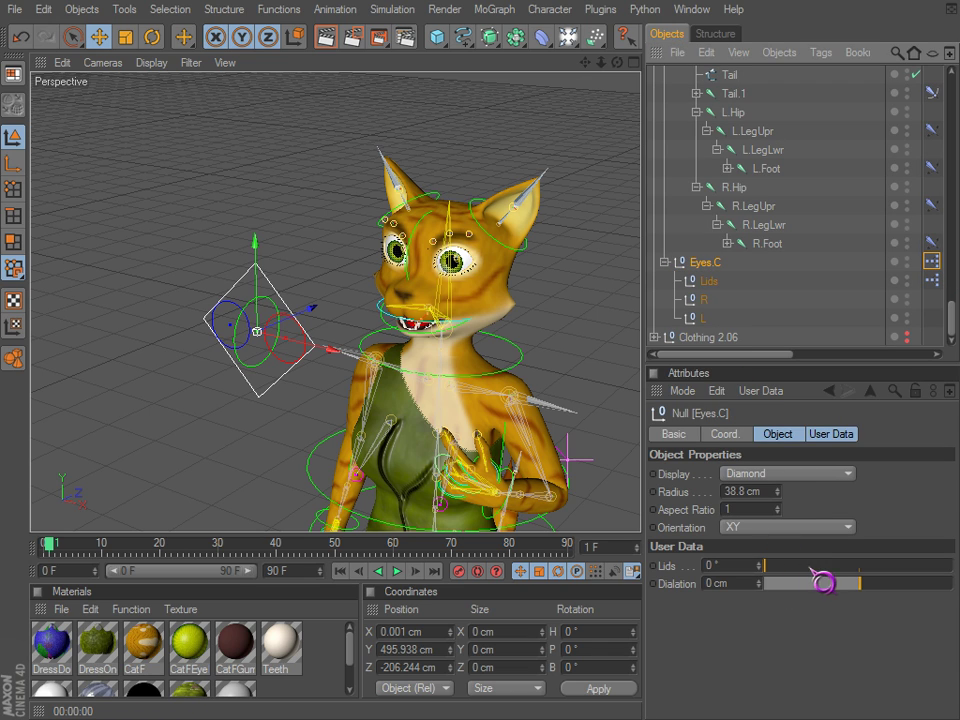
drag(859, 581, 770, 600)
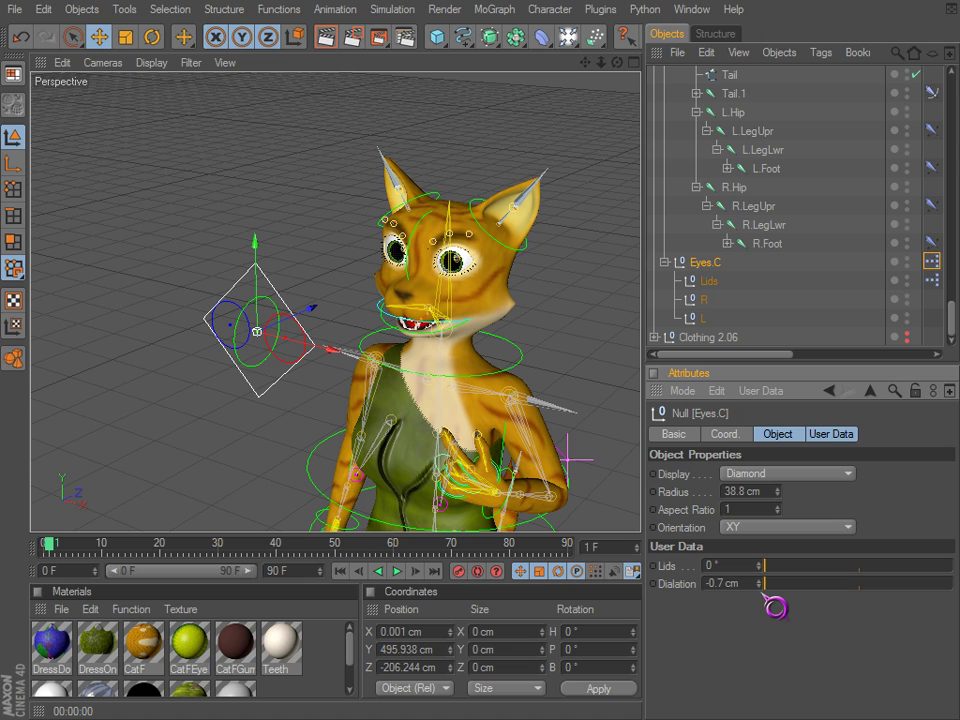
drag(778, 582, 862, 583)
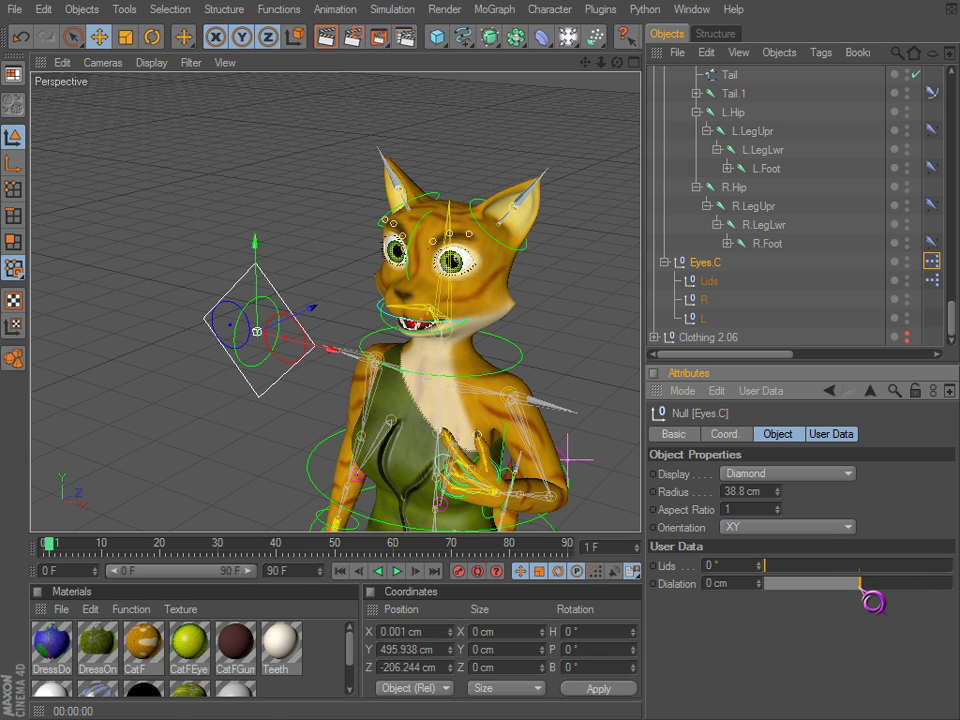
Render a close-up of the cat's eyes in the perspective view to examine the pupils.
alt+right_drag(370, 235, 630, 471)
alt+middle_drag(630, 471, 547, 521)
alt+right_drag(370, 200, 496, 302)
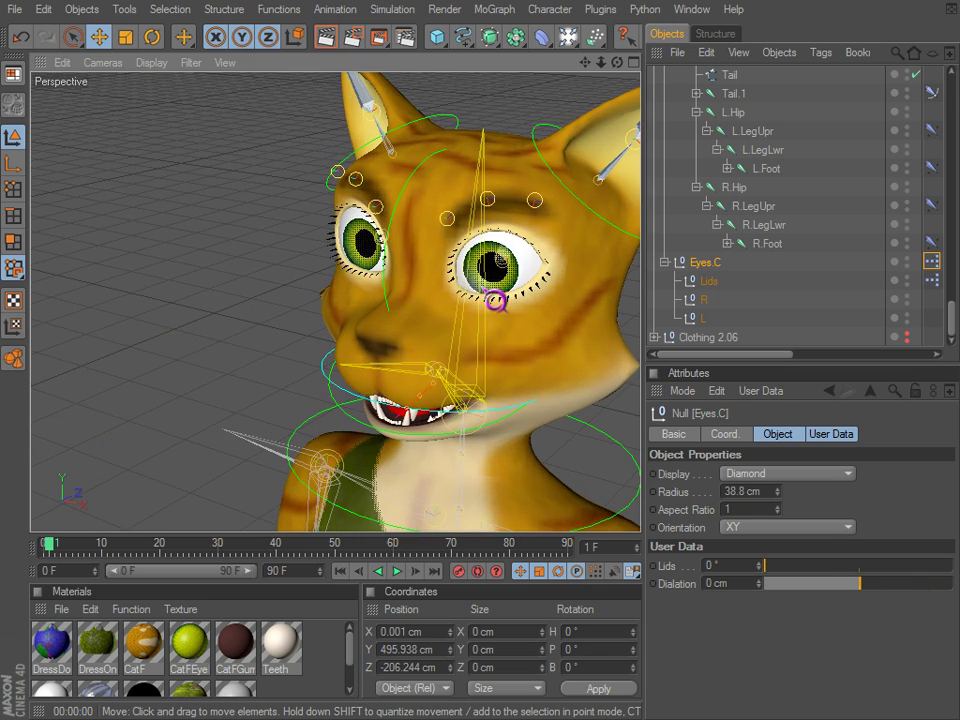
scroll(495, 300, up, 6)
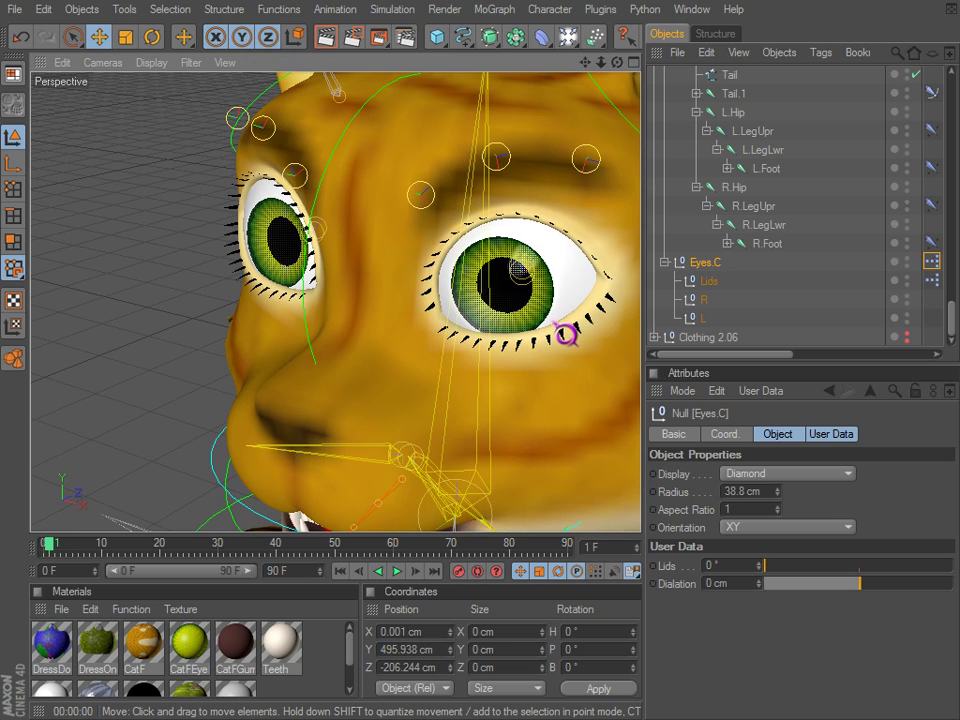
key(ctrl+r)
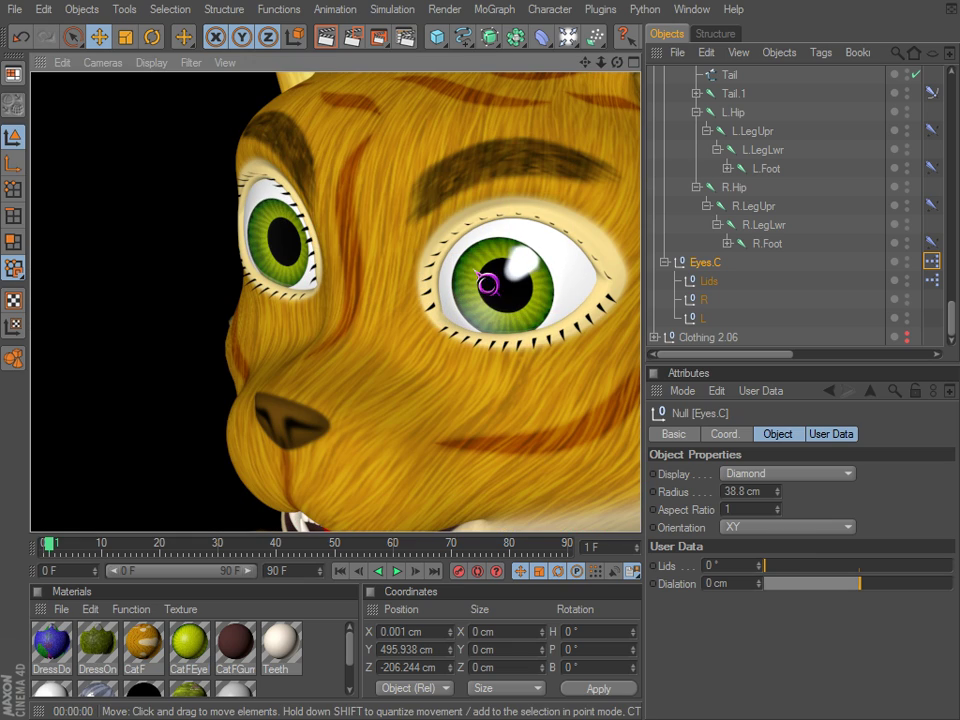
Set the Lids user data of Eyes.C to 39° and check the eyelids on the whole head.
drag(784, 574, 834, 567)
scroll(350, 420, down, 6)
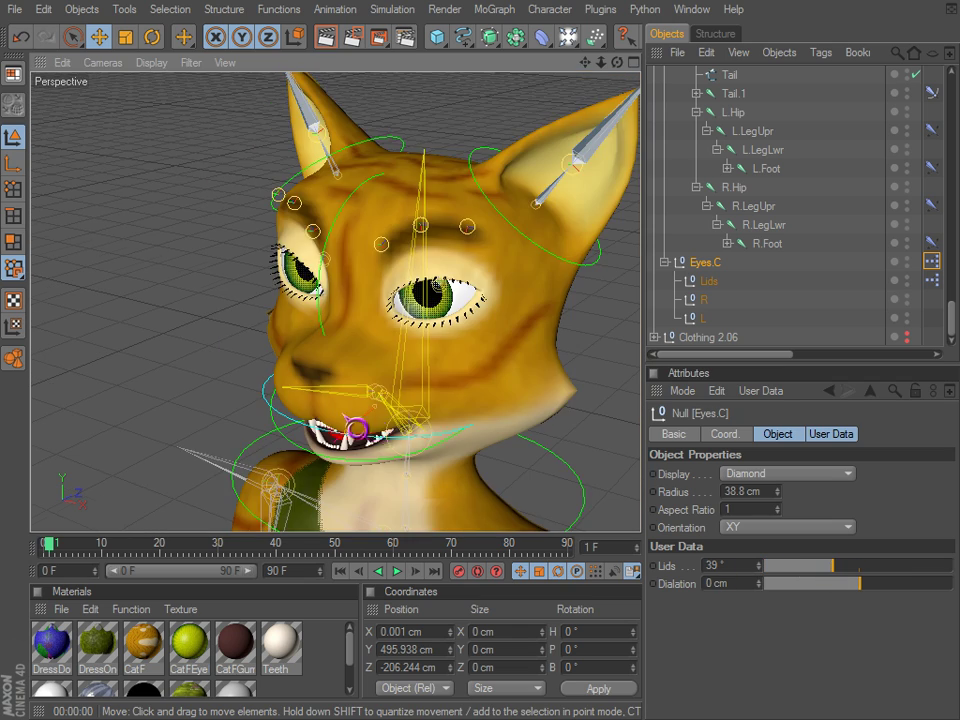
alt+right_drag(430, 421, 344, 380)
scroll(344, 381, down, 5)
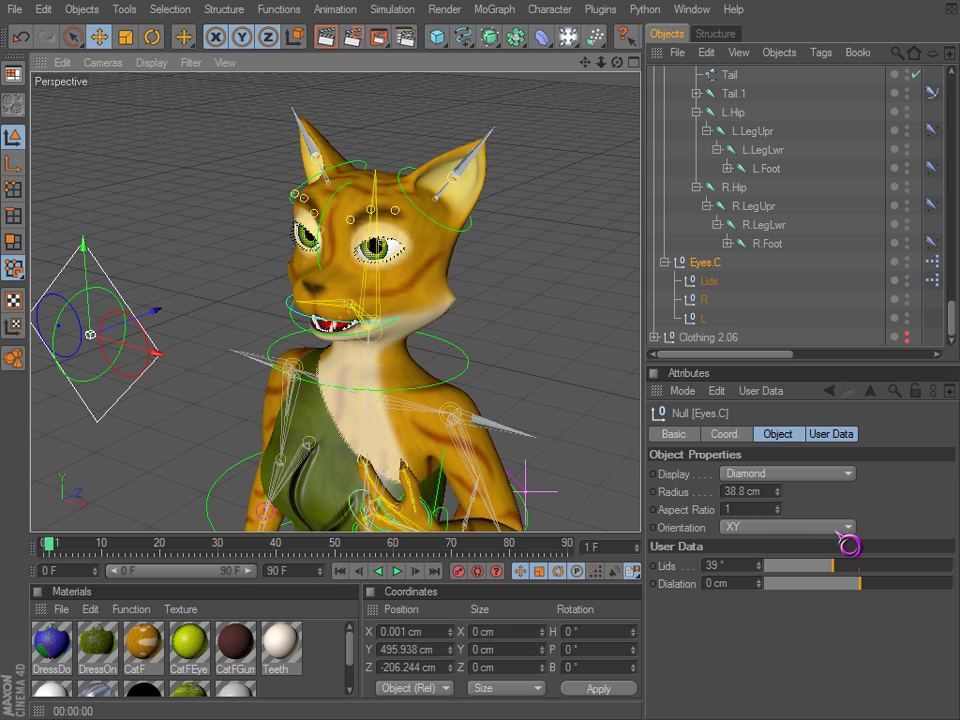
Select the Lids null inside the Eyes.C control and inspect its rotation axes with the Rotate tool.
click(98, 379)
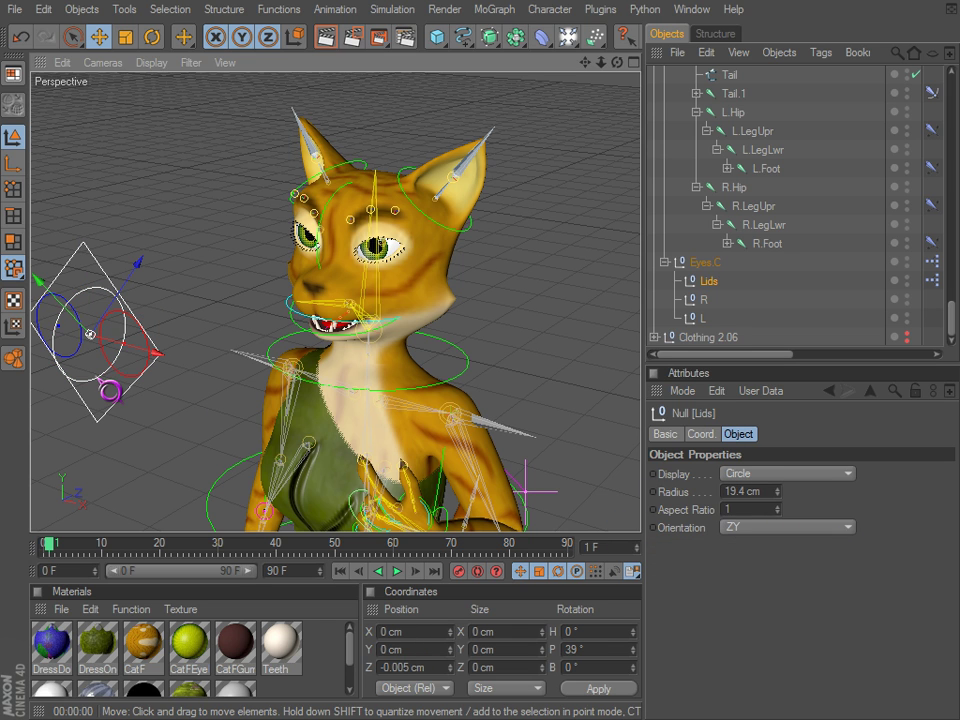
alt+middle_drag(254, 344, 246, 334)
key(r)
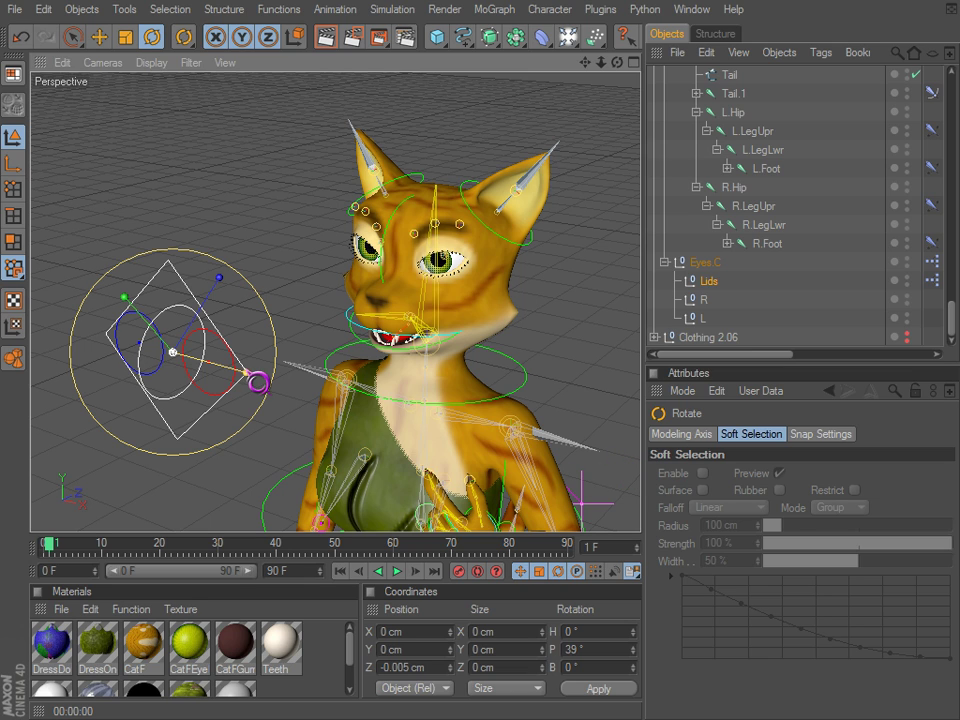
Reselect Eyes.C, lower its Lids user data to 34°, and return it to 0°.
click(193, 292)
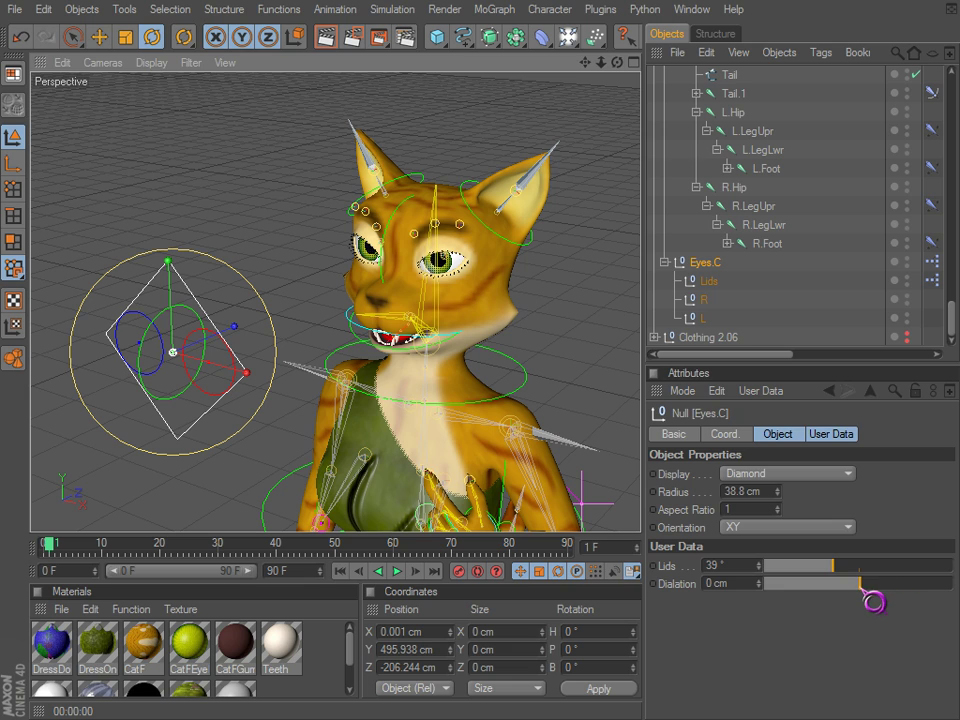
drag(853, 582, 828, 575)
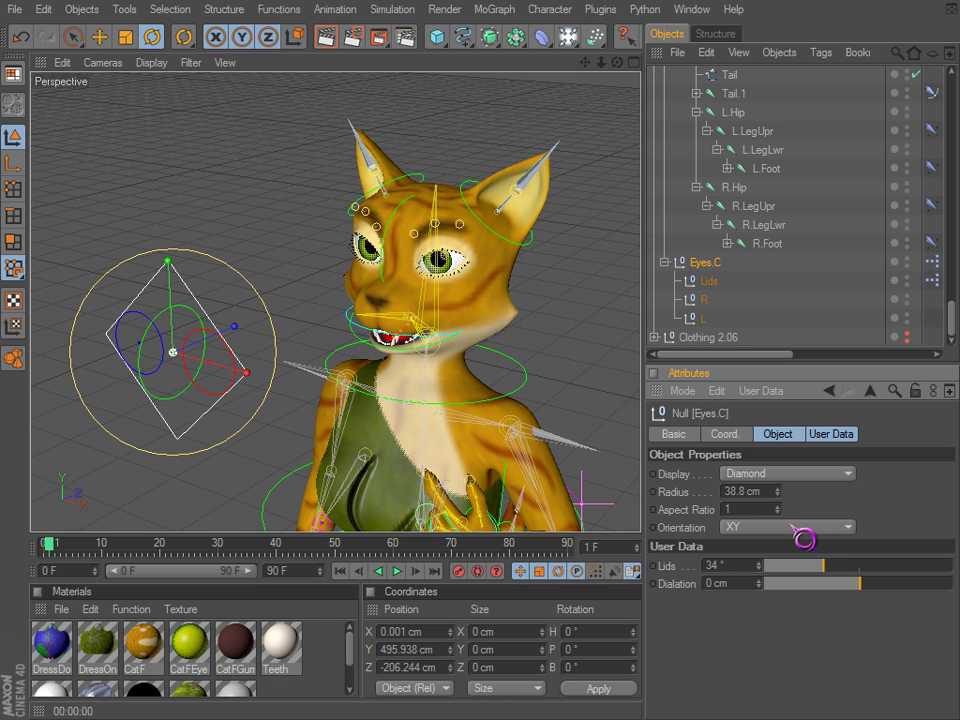
drag(827, 566, 660, 580)
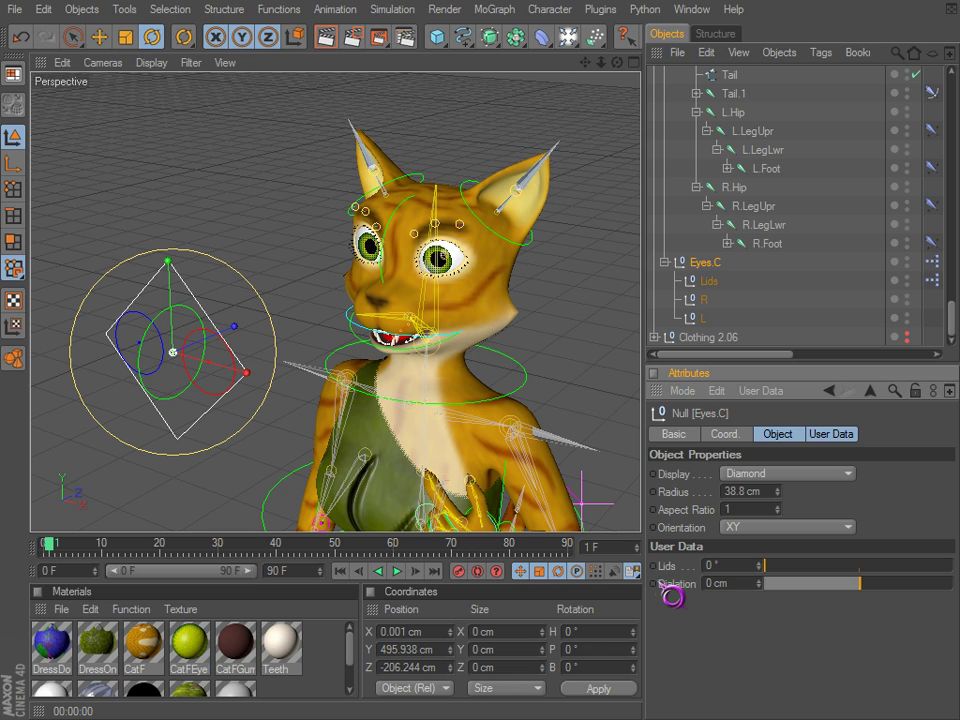
Set the Lids user data of Eyes.C to 109° and check the Lids null's rotation.
click(158, 319)
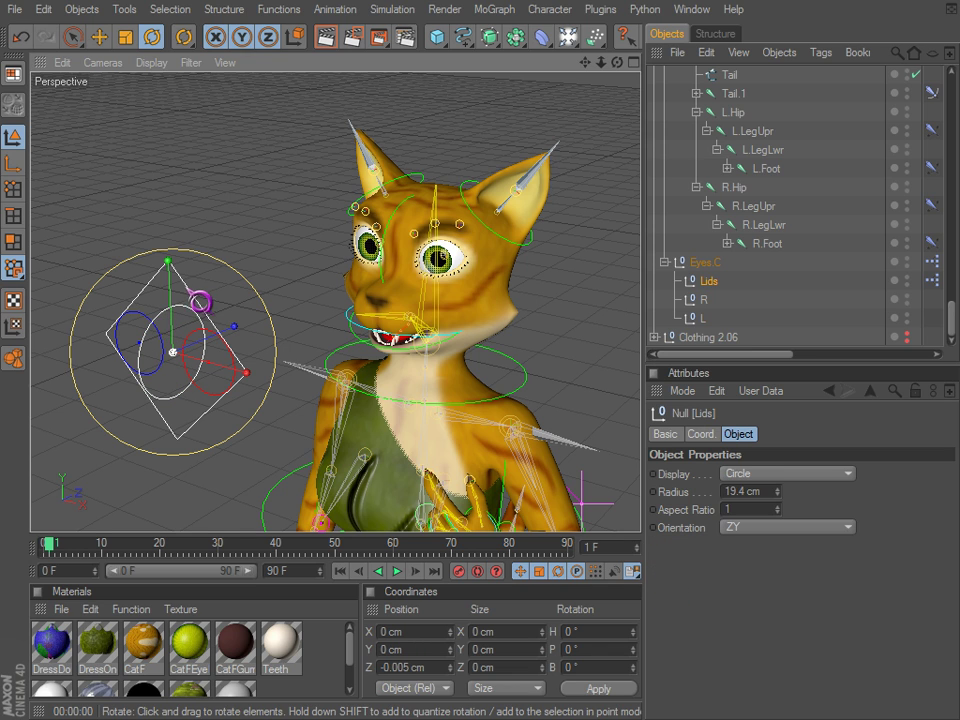
click(188, 287)
drag(799, 566, 955, 567)
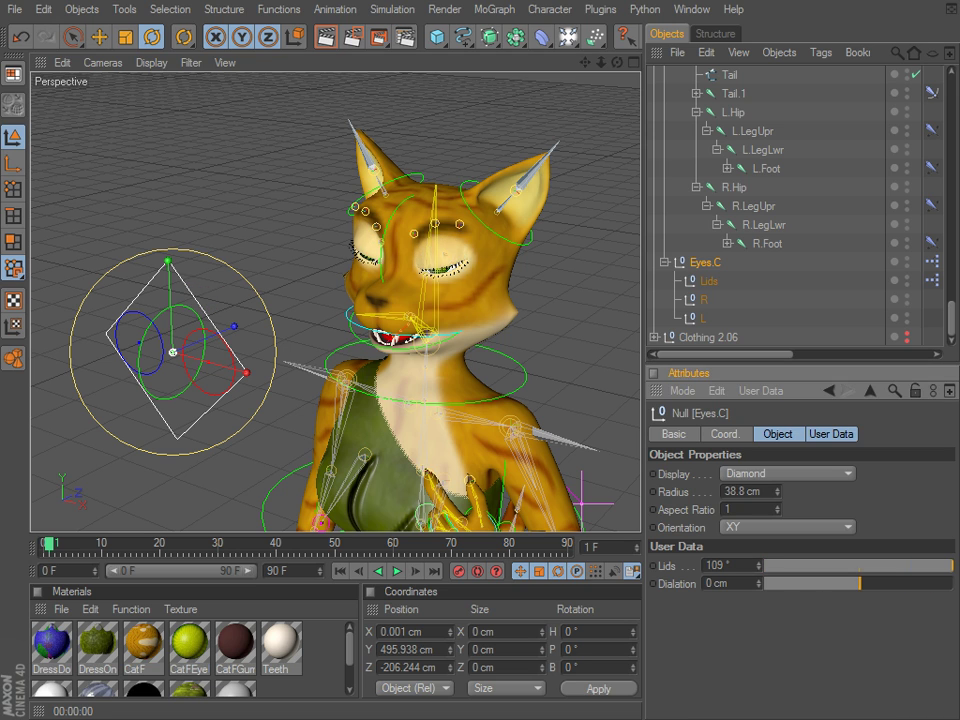
click(157, 317)
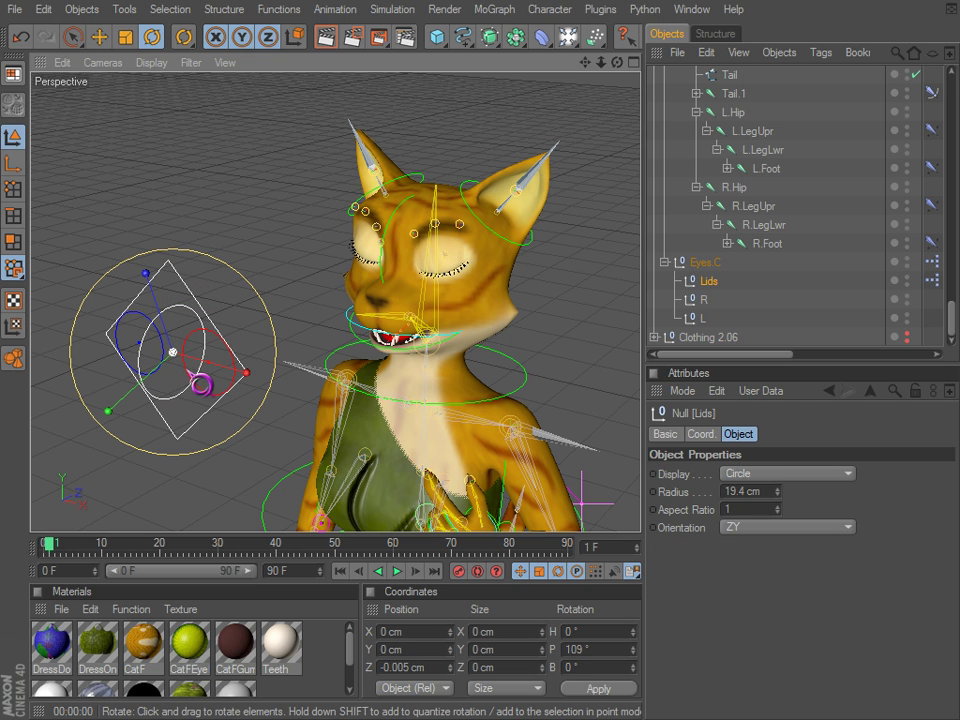
click(187, 284)
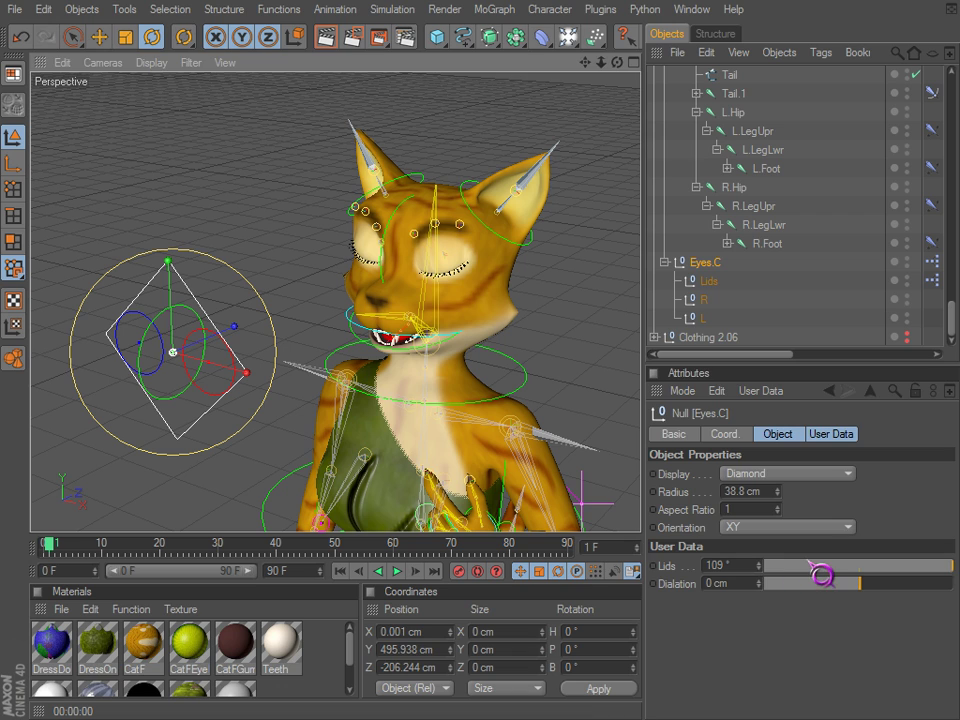
Undo the last Lids user data change and the selections around it.
key(ctrl+z)
key(ctrl+z)
key(ctrl+z)
key(ctrl+z)
key(ctrl+z)
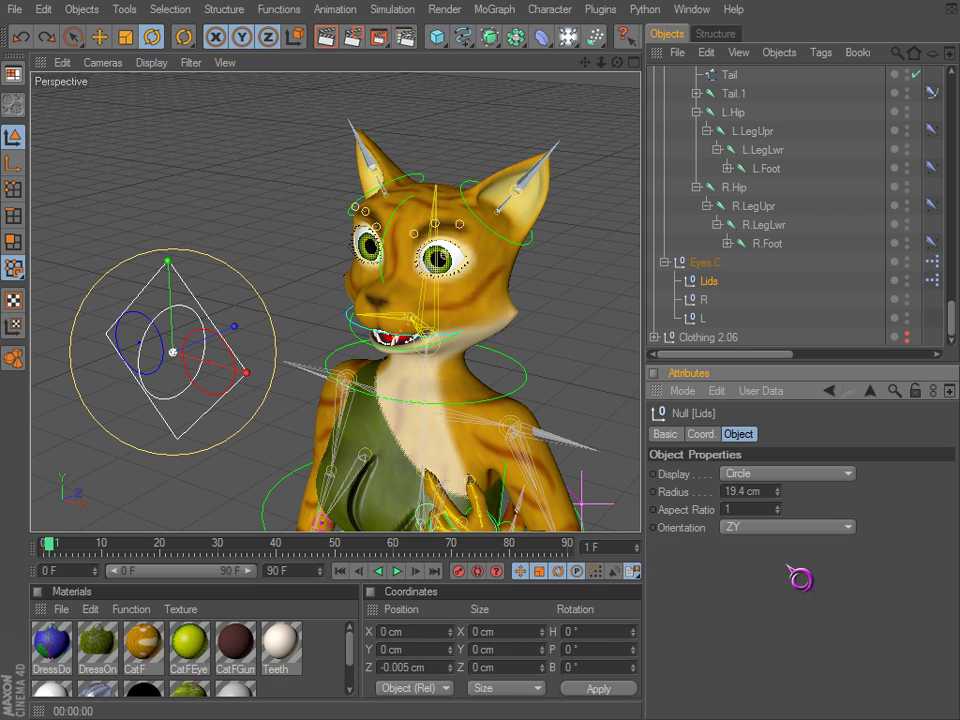
Set the Lids user data of Eyes.C to 39°, check the Lids null, and reselect Eyes.C.
drag(768, 567, 829, 567)
click(201, 374)
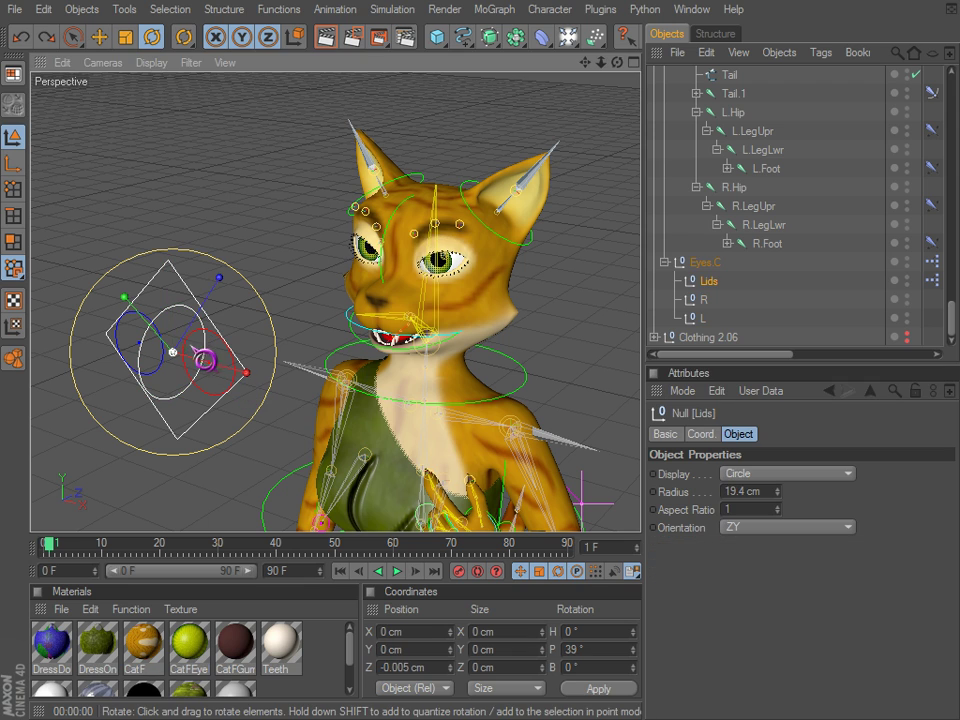
click(153, 279)
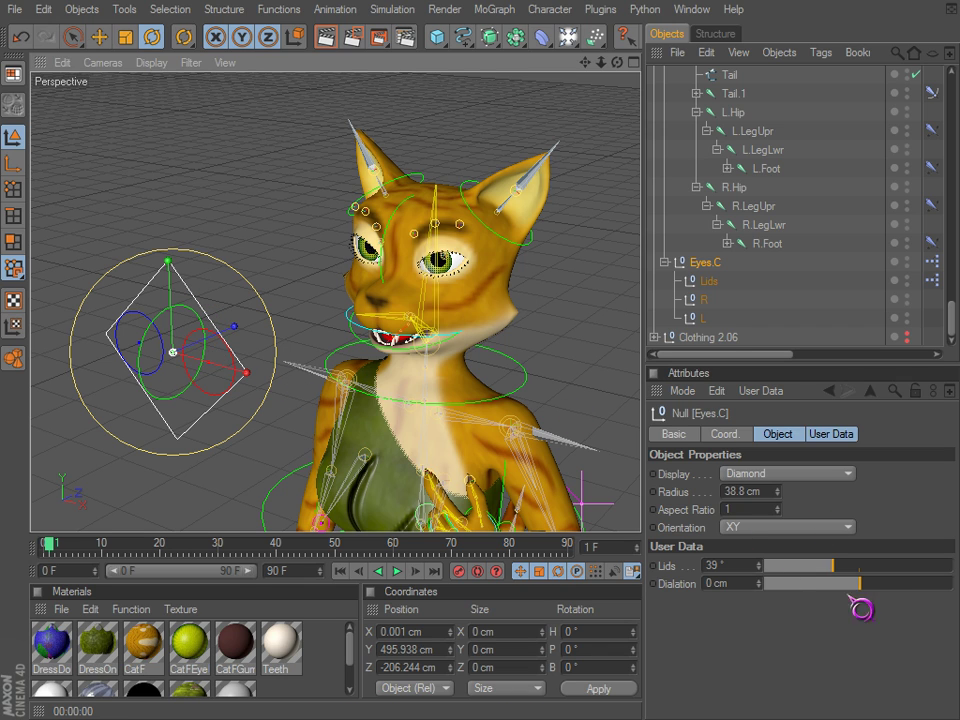
Select the Jaw.C control around the chin and rotate its pitch to about 118° to open the cat's mouth.
scroll(412, 431, up, 2)
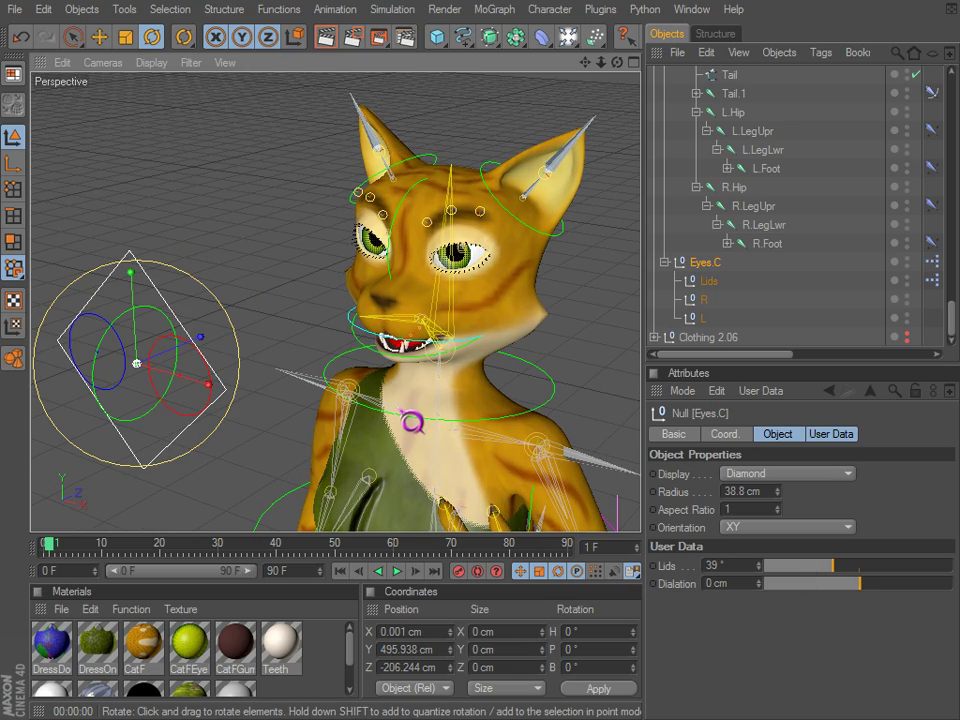
scroll(392, 377, up, 3)
alt+middle_drag(632, 463, 631, 470)
alt+drag(630, 468, 215, 400)
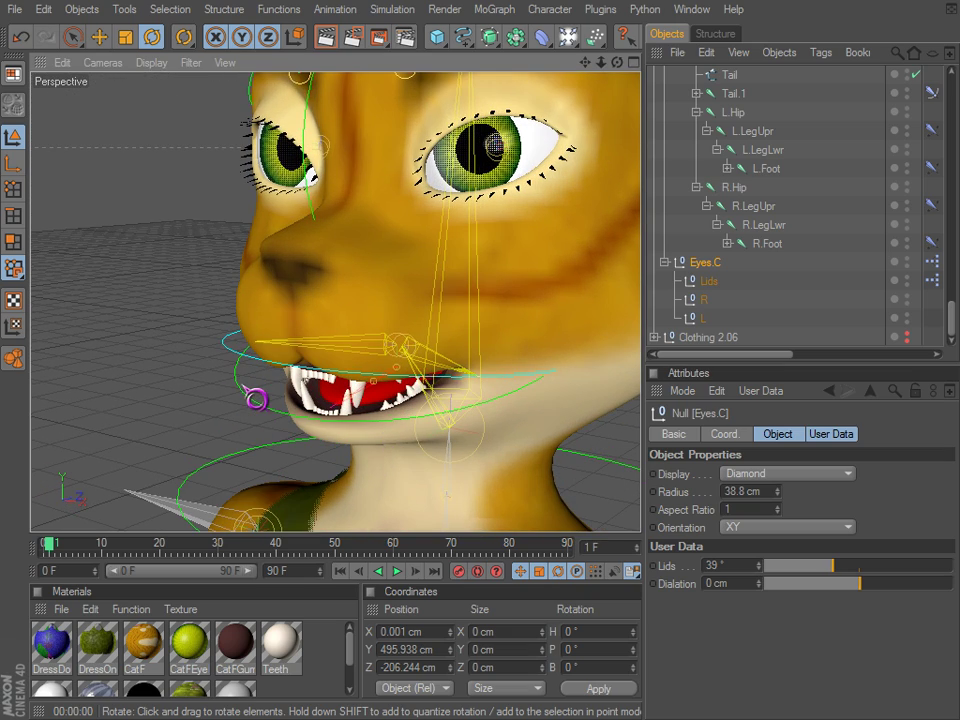
click(252, 402)
alt+middle_drag(283, 467, 626, 459)
alt+drag(626, 459, 630, 467)
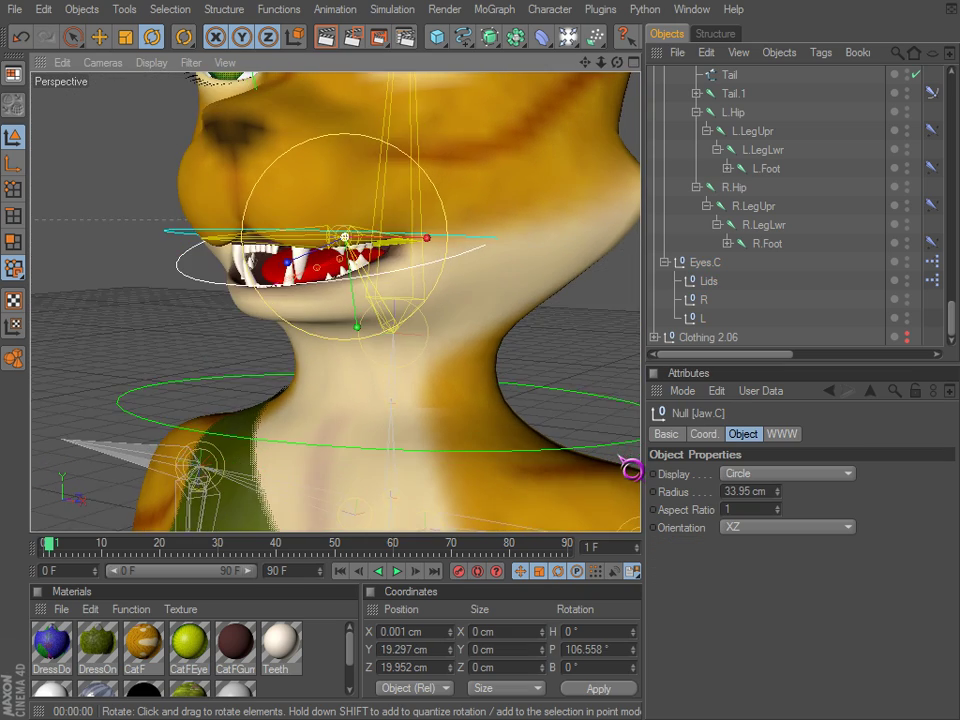
drag(427, 241, 386, 322)
scroll(377, 357, up, 4)
mouse_move(391, 273)
mouse_down()
mouse_move(626, 469)
mouse_move(671, 463)
mouse_move(626, 469)
mouse_move(391, 275)
mouse_up()
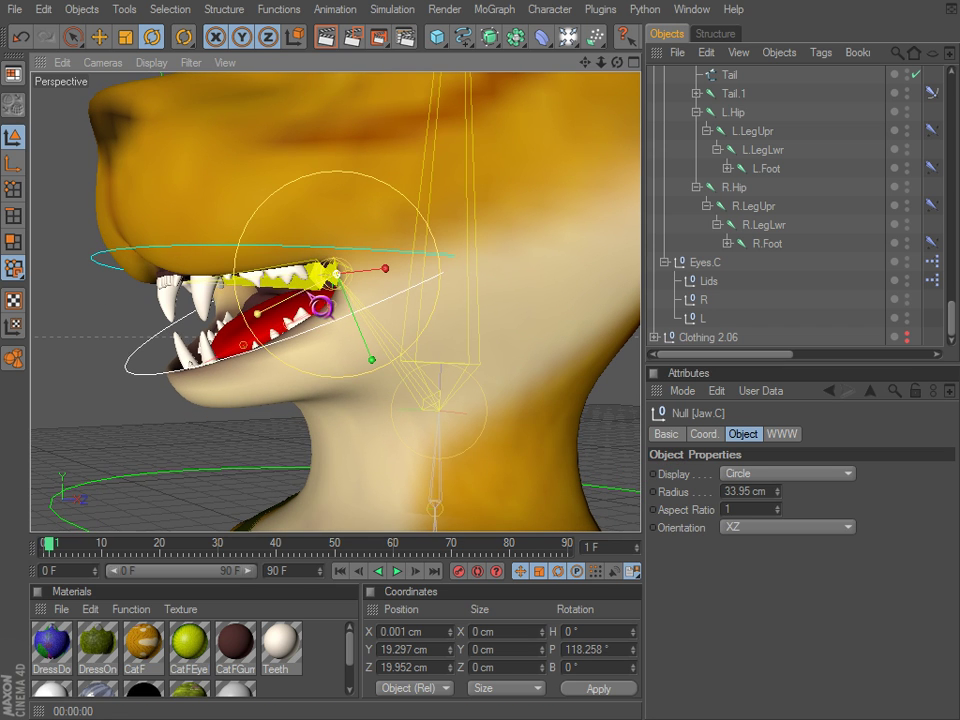
Try another small rotation of the Jaw.C control and undo it.
mouse_move(272, 329)
mouse_down()
mouse_move(631, 465)
mouse_move(272, 333)
mouse_up()
scroll(272, 333, down, 4)
alt+drag(378, 352, 416, 362)
key(ctrl+z)
Select the Smile.C control around the muzzle and rotate it to about 11° heading, 6° pitch and -2° bank.
scroll(416, 362, up, 3)
alt+drag(313, 373, 167, 338)
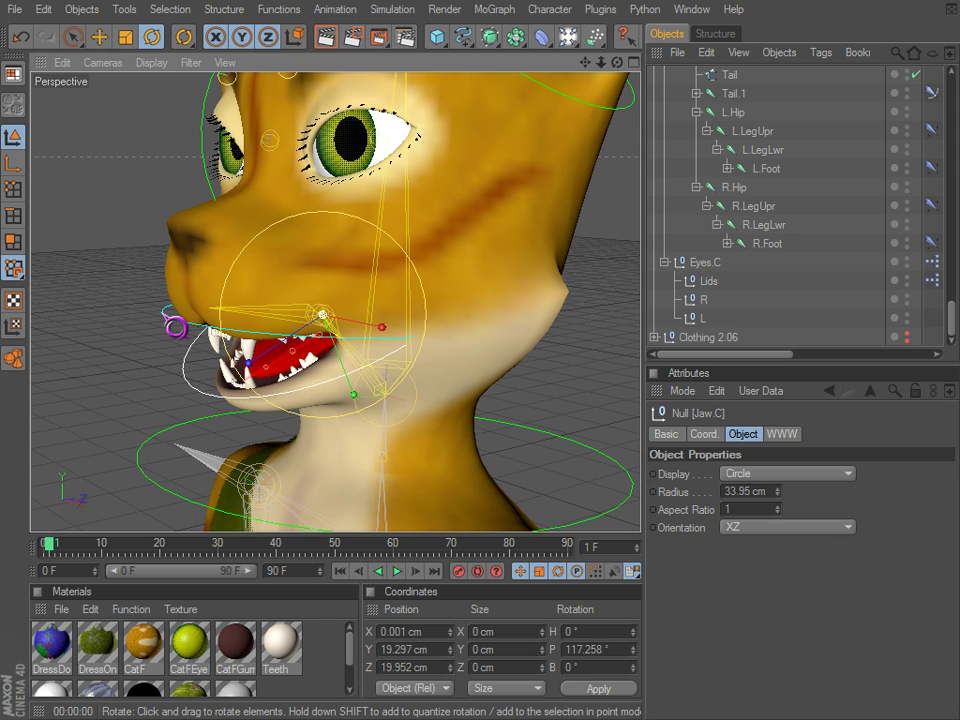
click(176, 325)
alt+drag(540, 365, 628, 452)
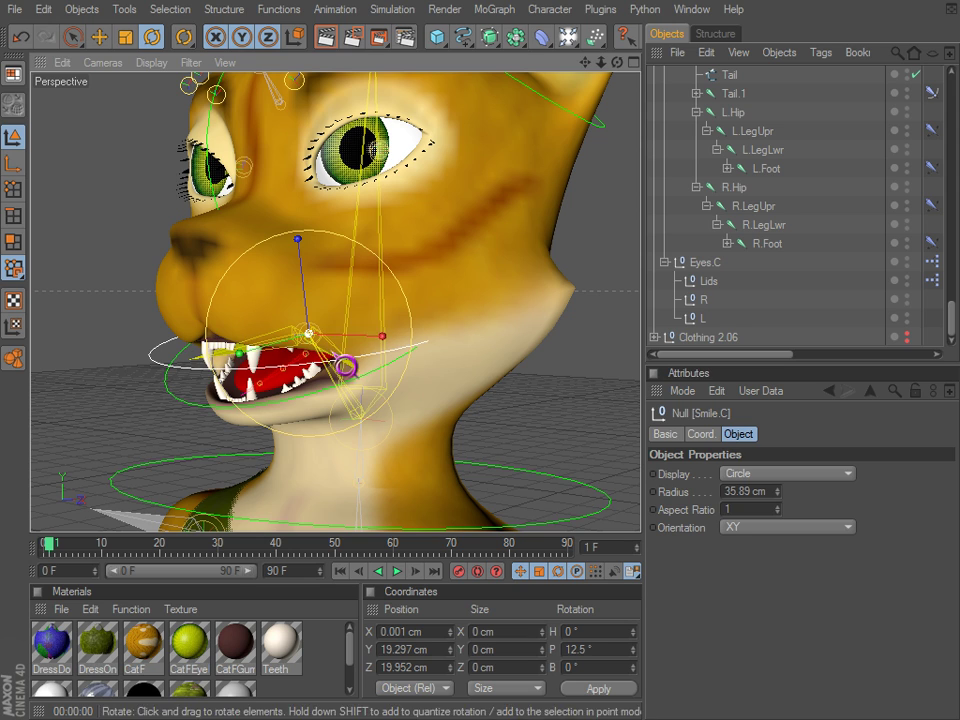
key(ctrl+z)
drag(382, 337, 618, 457)
drag(383, 317, 617, 454)
drag(309, 255, 662, 460)
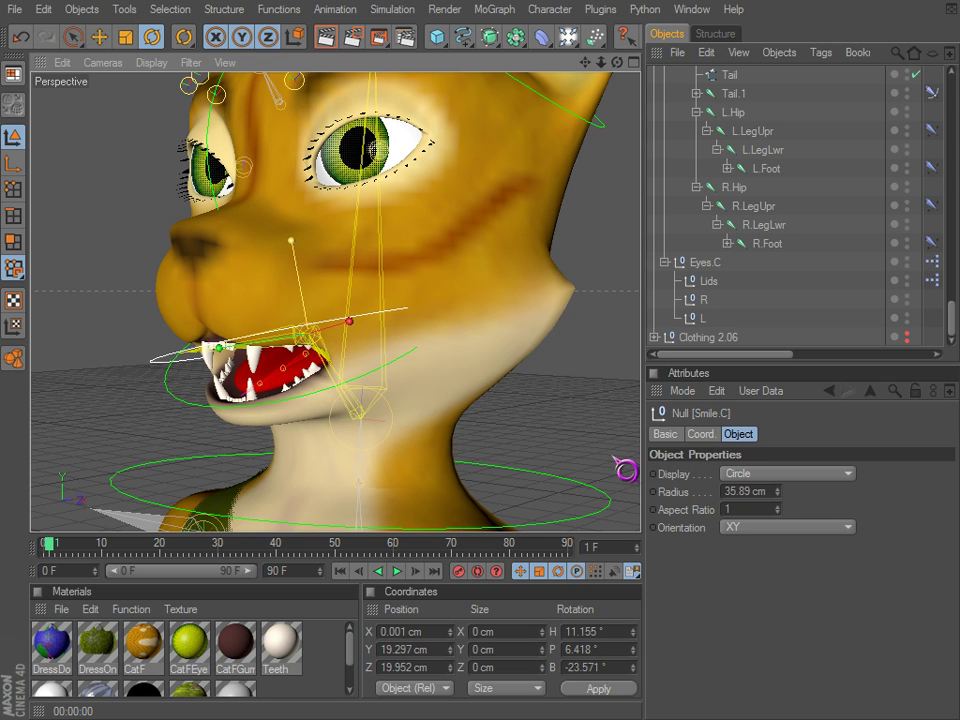
drag(621, 456, 368, 268)
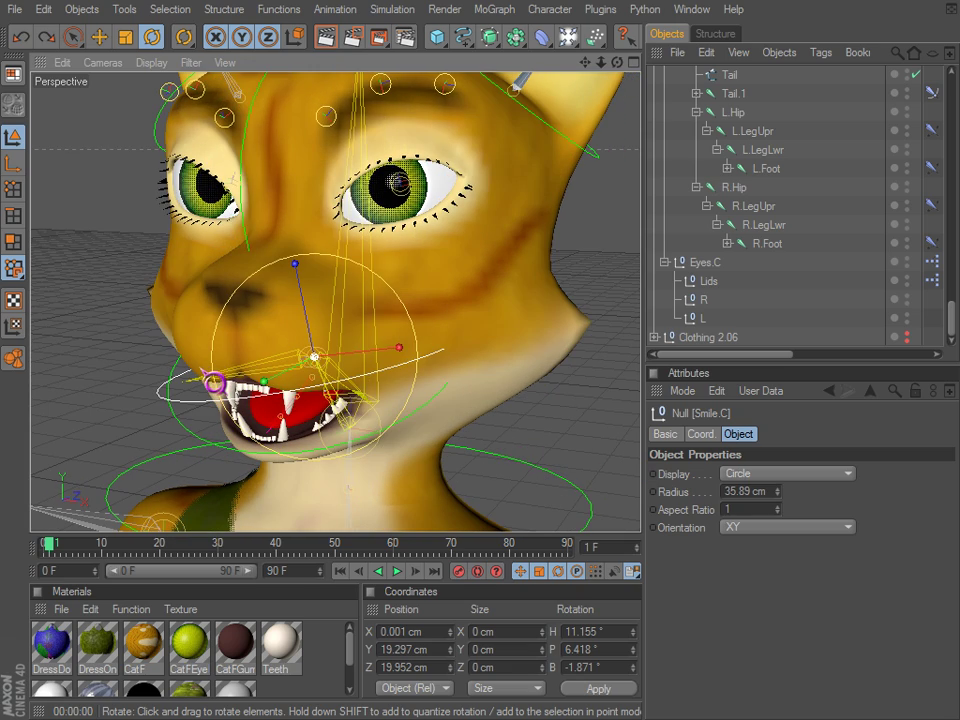
Select the Jaw.C control again and rotate its pitch to about 96° to close the mouth.
alt+middle_drag(214, 382, 225, 371)
alt+drag(225, 371, 632, 467)
alt+right_drag(632, 467, 231, 377)
alt+middle_drag(231, 377, 249, 369)
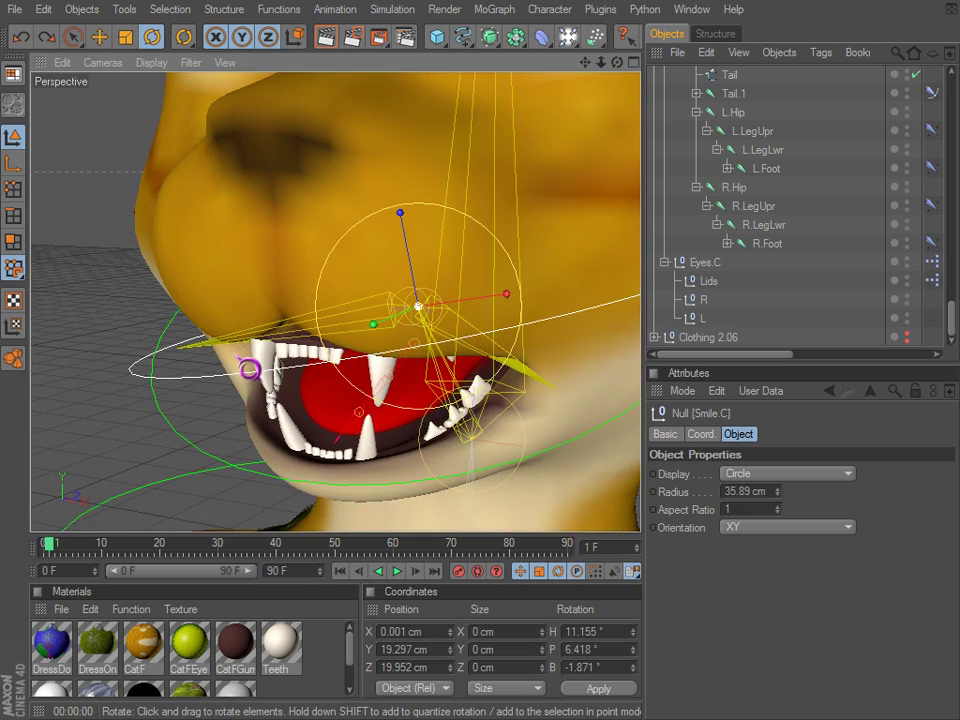
alt+right_drag(216, 330, 437, 227)
alt+middle_drag(437, 227, 390, 319)
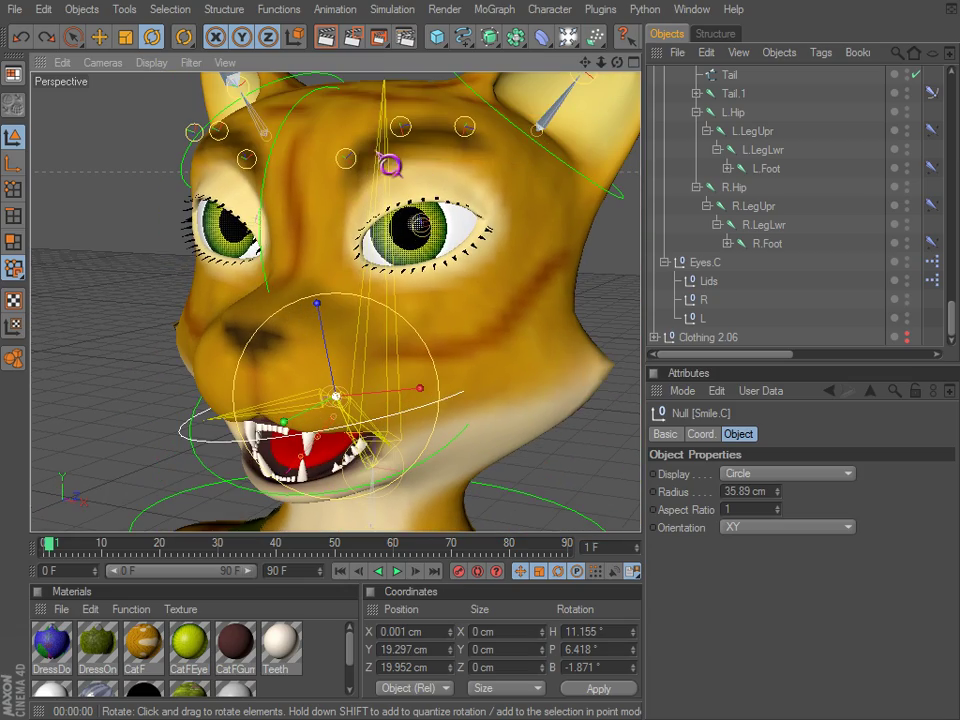
alt+drag(388, 220, 449, 412)
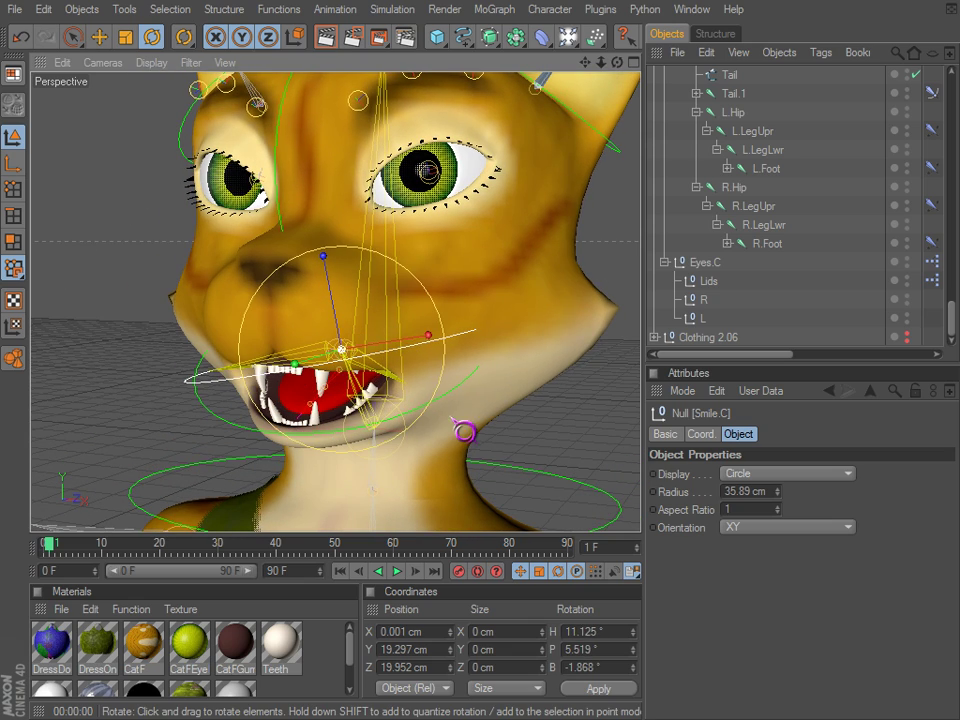
click(456, 406)
click(456, 407)
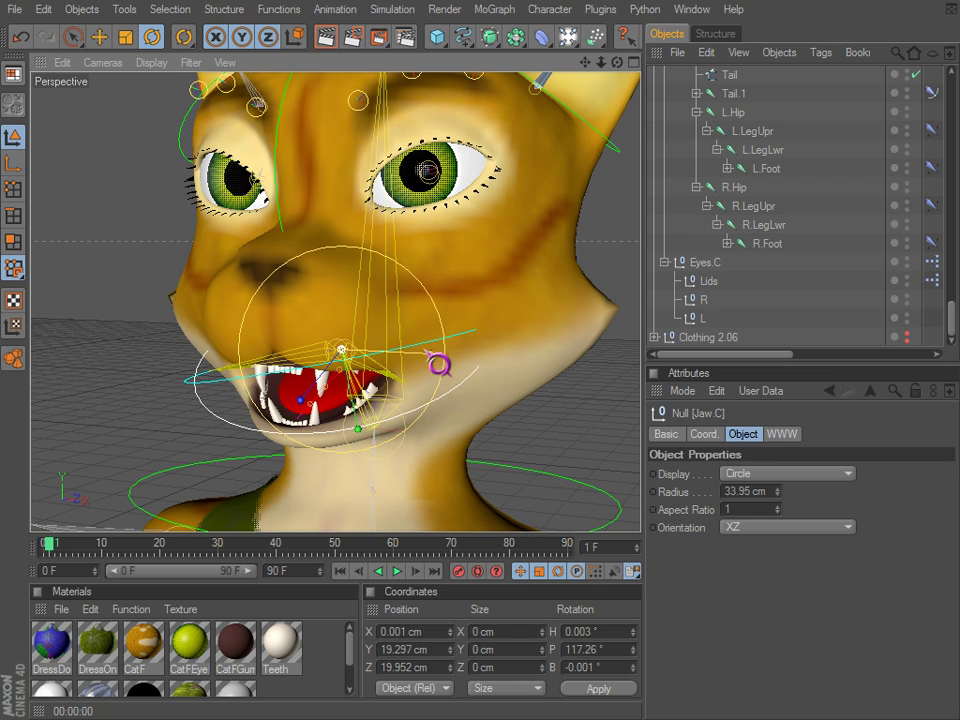
drag(619, 457, 422, 348)
Select the inner left eyebrow joint L.Brow.1, switch to the Move tool, and locate the joint in the object hierarchy.
scroll(389, 270, down, 5)
scroll(419, 253, down, 2)
alt+middle_drag(372, 235, 371, 272)
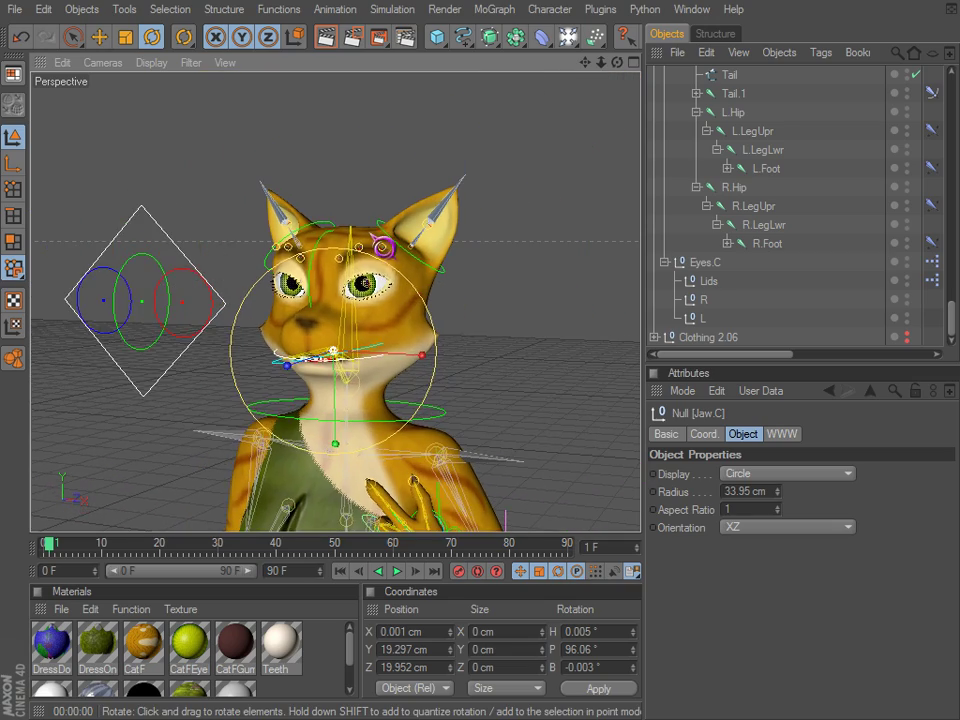
alt+drag(371, 275, 620, 457)
scroll(332, 306, up, 10)
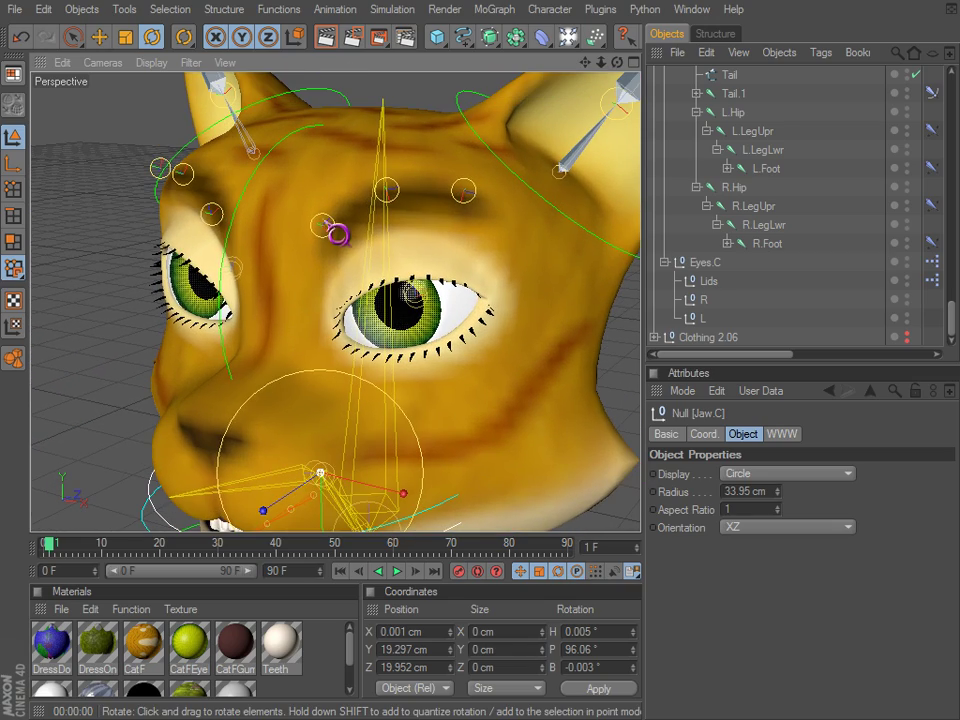
click(323, 222)
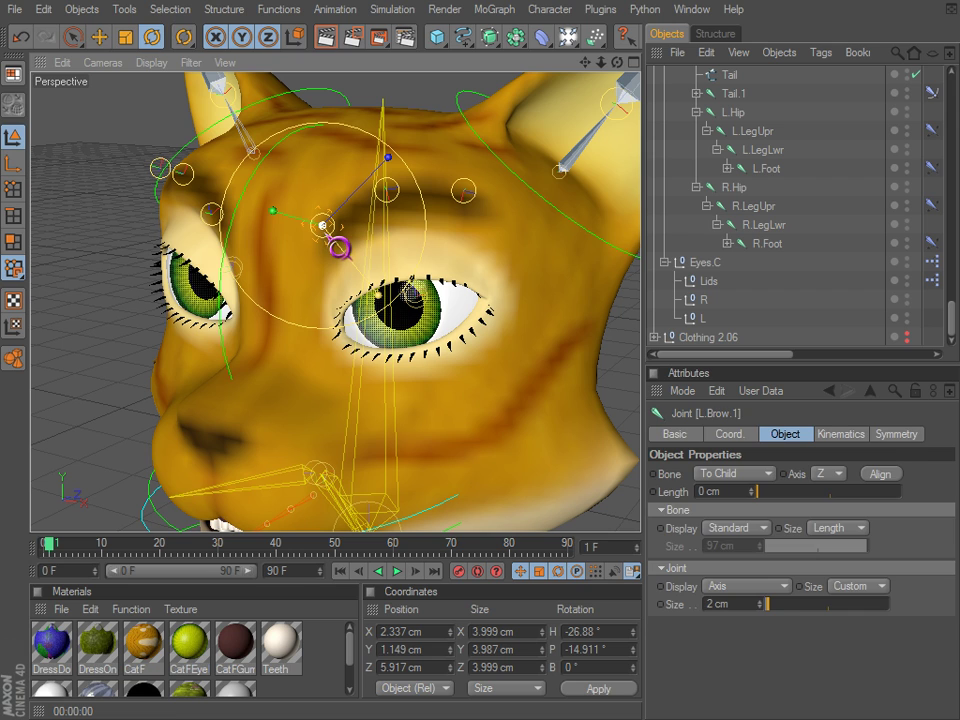
key(e)
scroll(838, 284, up, 5)
scroll(827, 271, up, 17)
scroll(806, 253, down, 2)
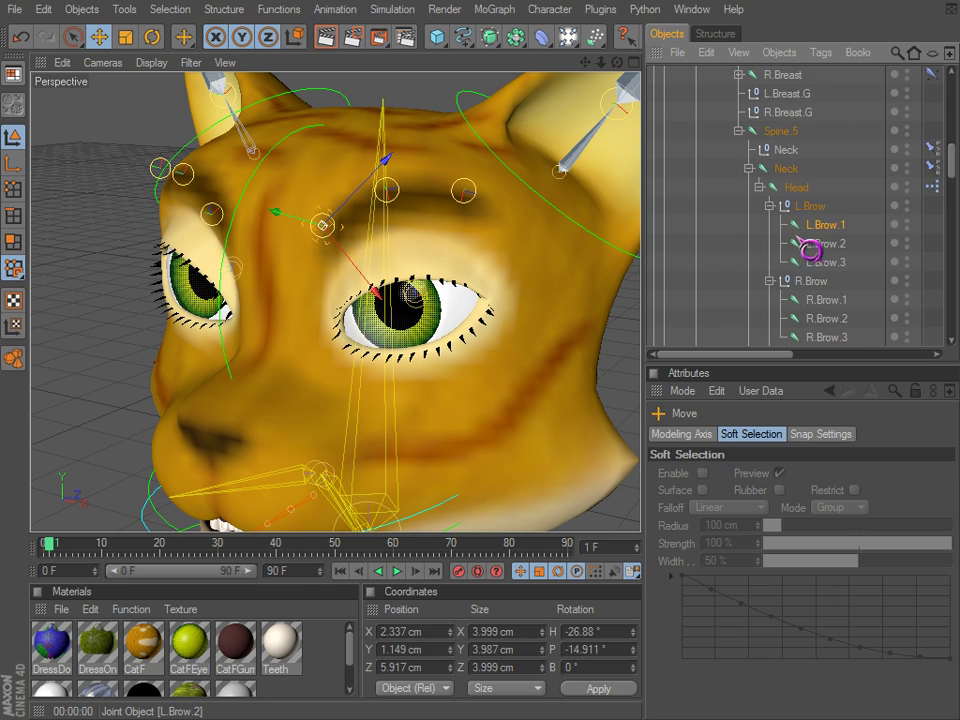
Inspect the L.Brow null and its joints L.Brow.1, L.Brow.2 and L.Brow.3, ending with L.Brow.1 selected.
click(816, 210)
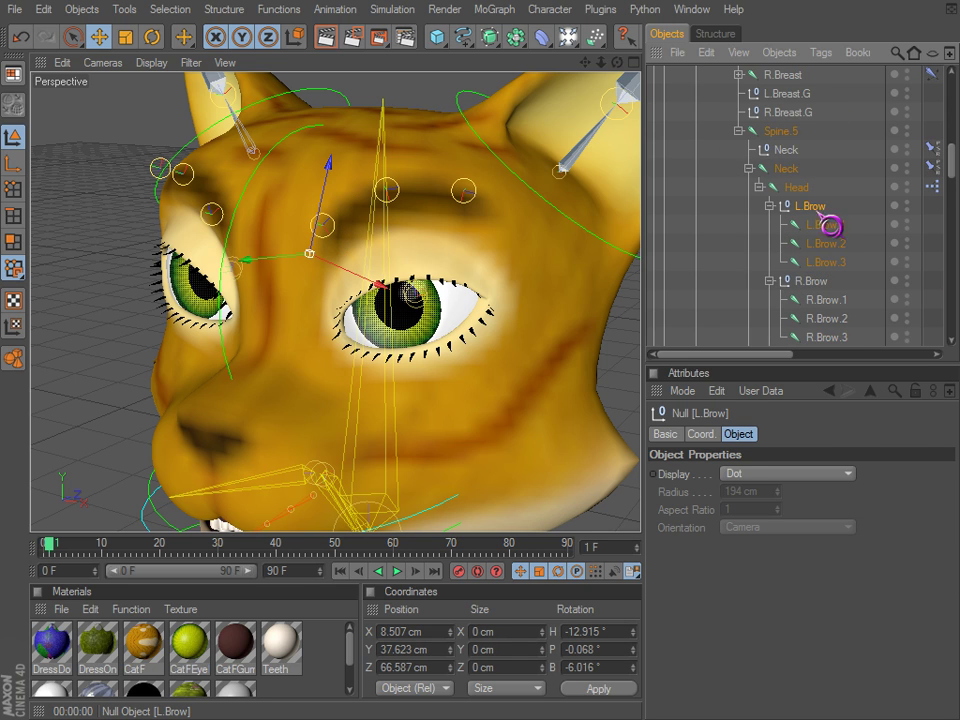
click(820, 227)
click(822, 246)
click(820, 266)
click(820, 241)
click(819, 225)
click(820, 242)
click(819, 225)
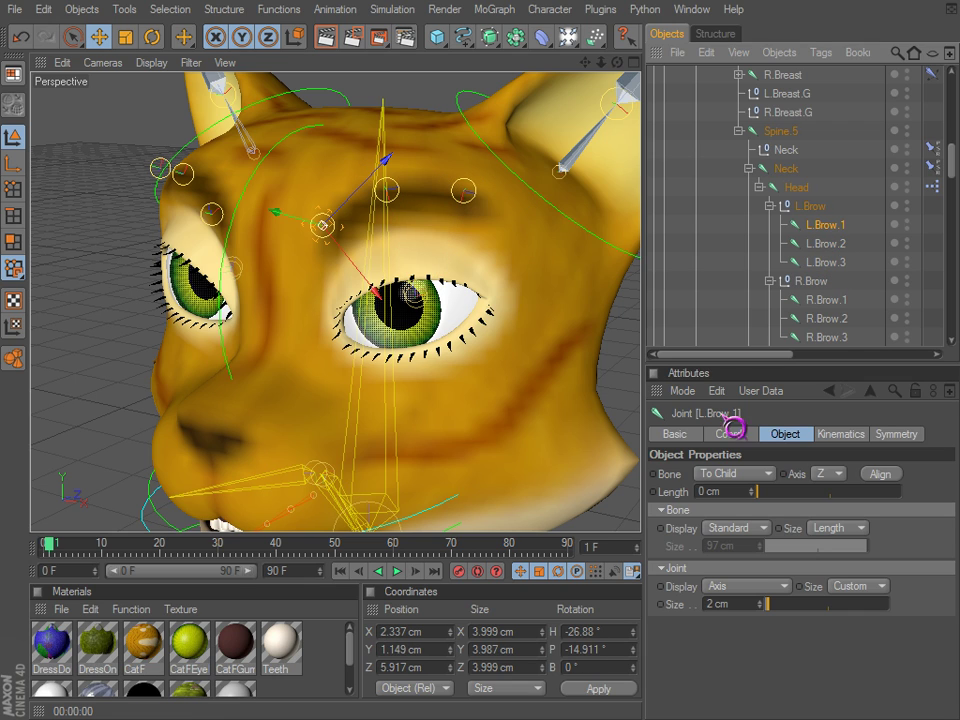
Try the None, Sphere, Circle and Sphere (Wire) joint displays on L.Brow.1, and return it to Axis.
click(752, 589)
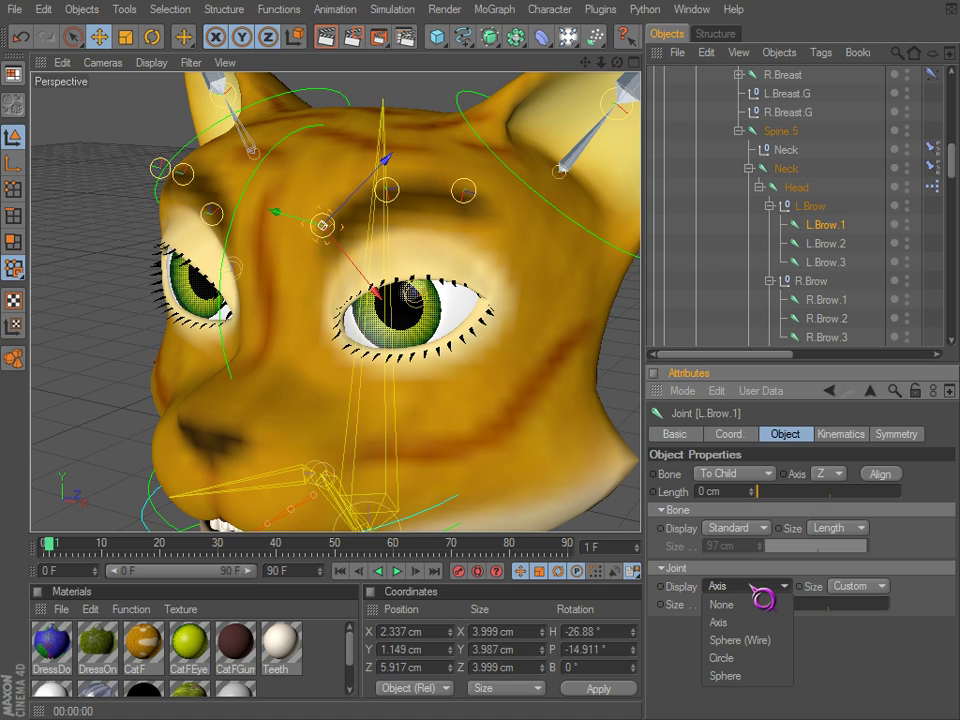
click(734, 604)
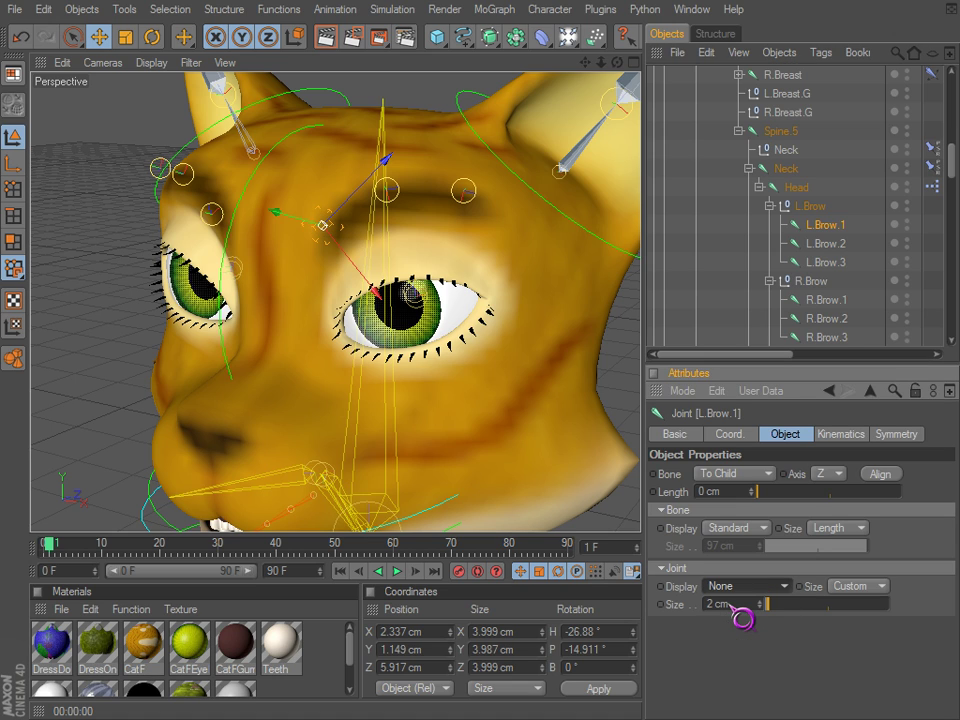
click(745, 588)
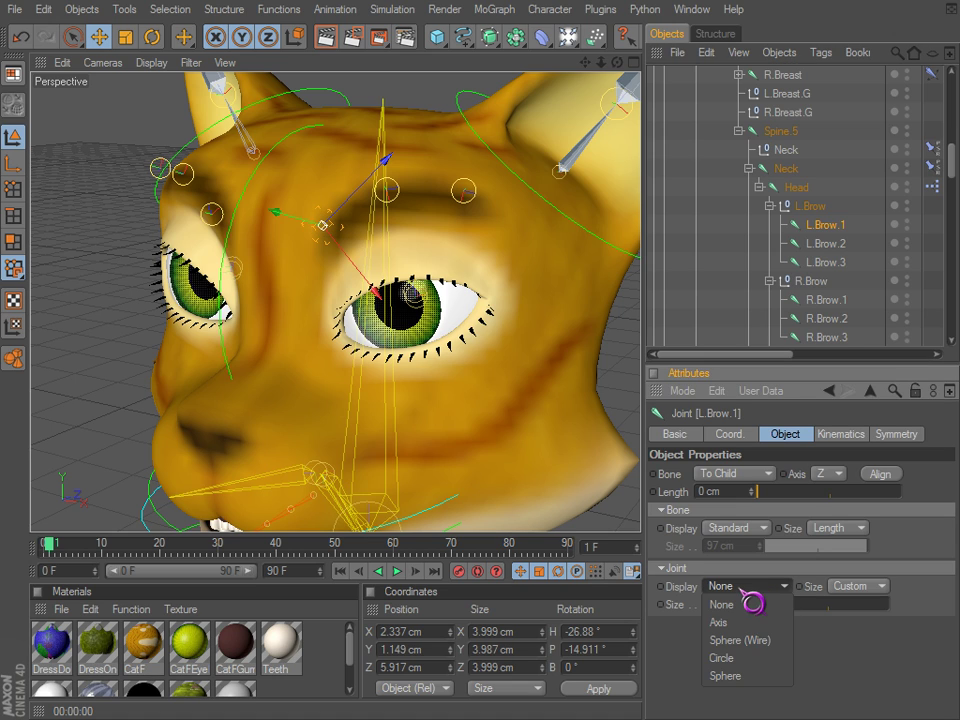
click(744, 679)
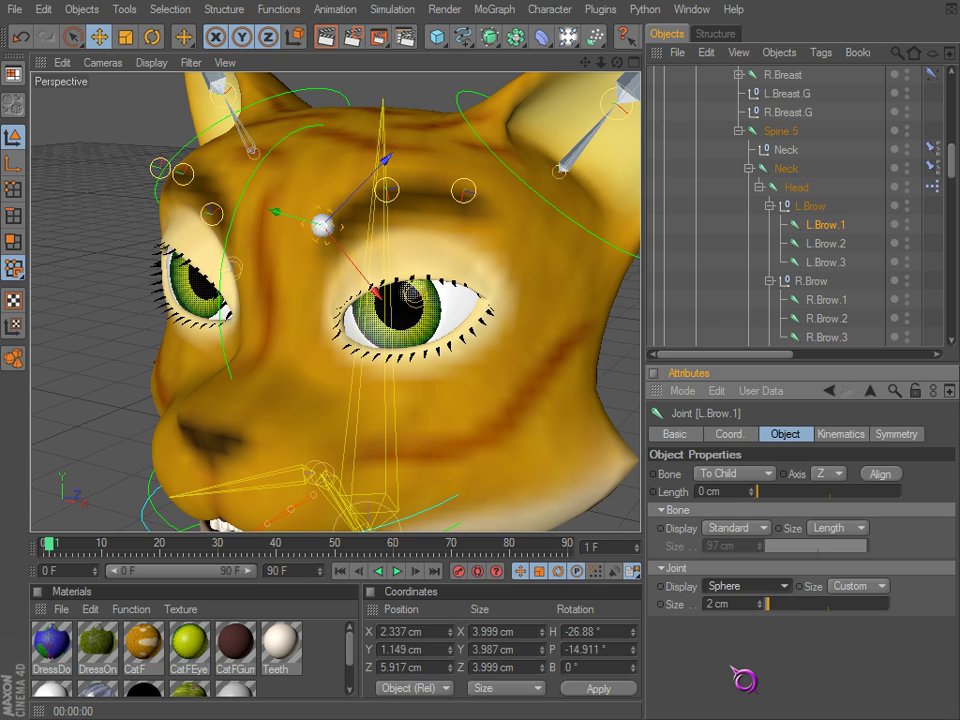
alt+drag(406, 275, 450, 250)
scroll(406, 275, up, 5)
click(746, 587)
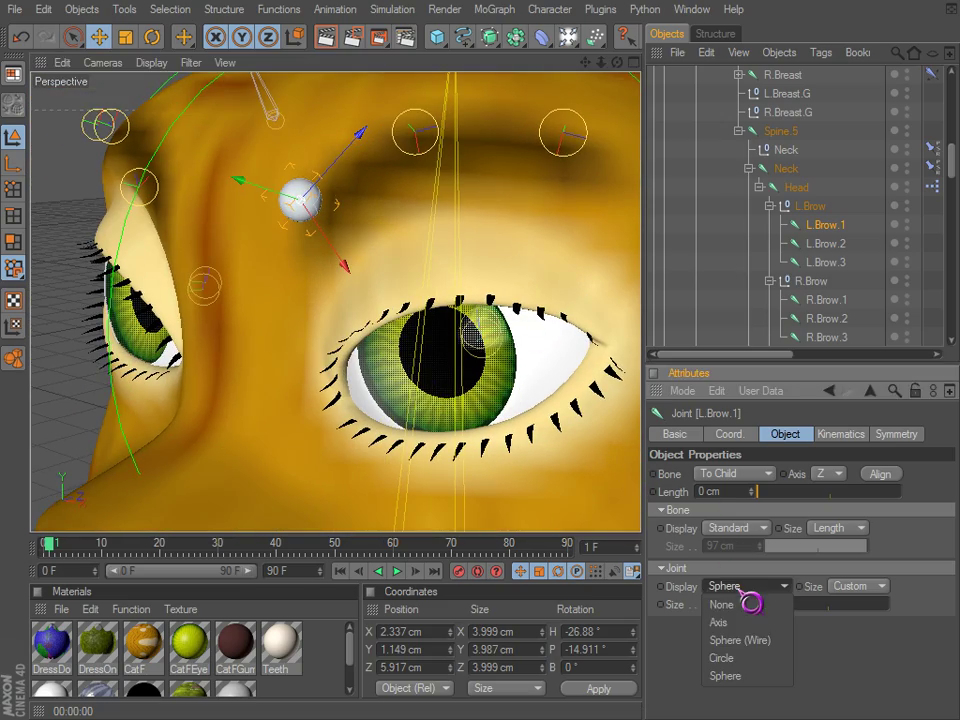
click(750, 661)
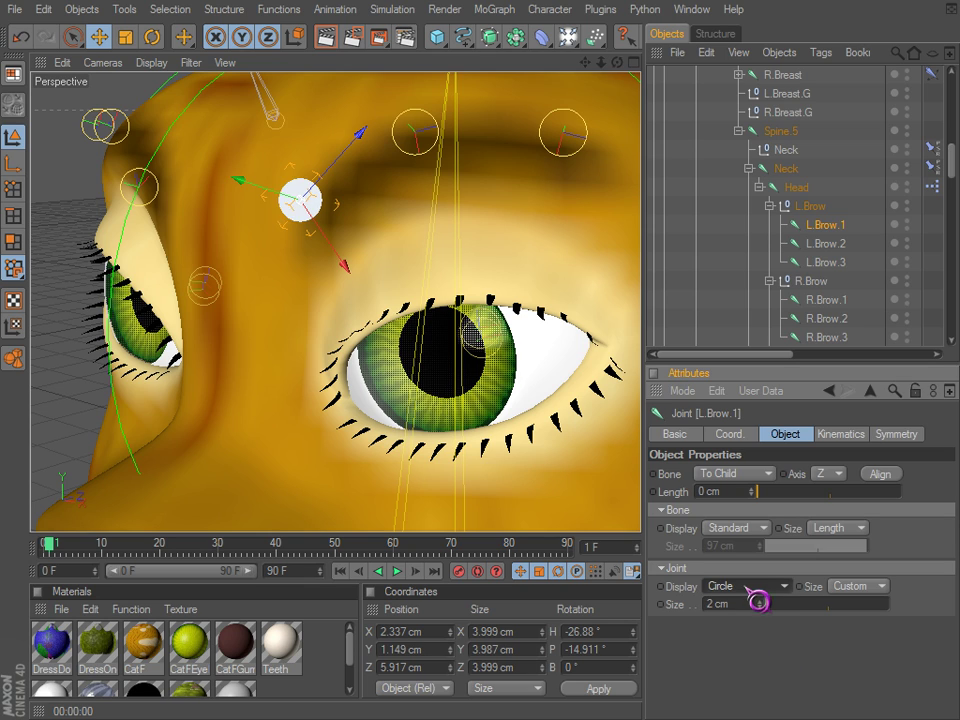
scroll(748, 585, up, 3)
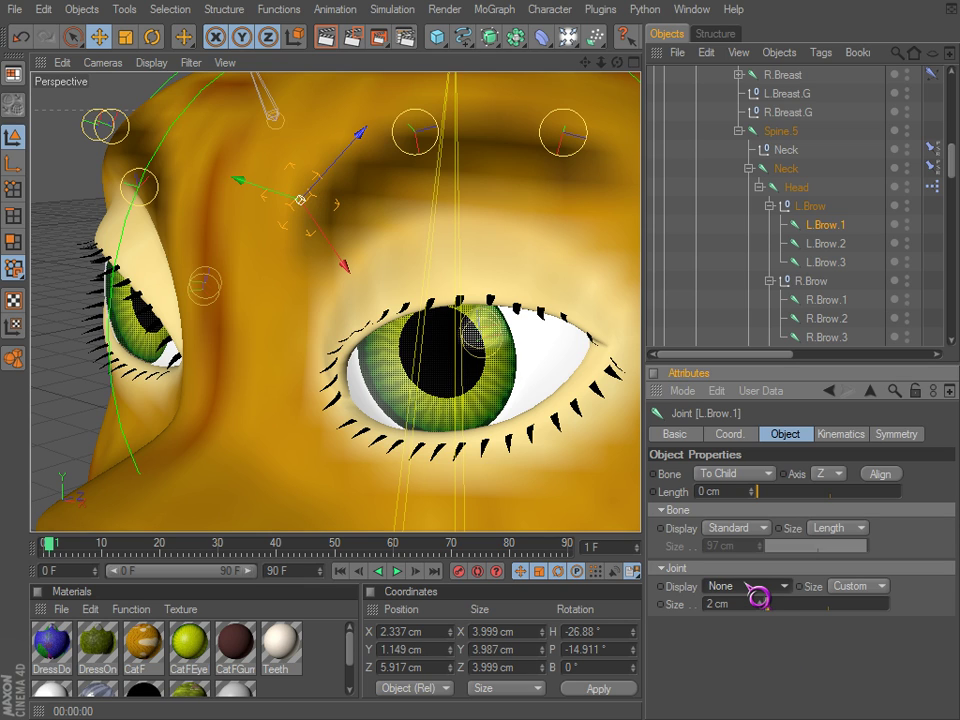
scroll(748, 586, down, 1)
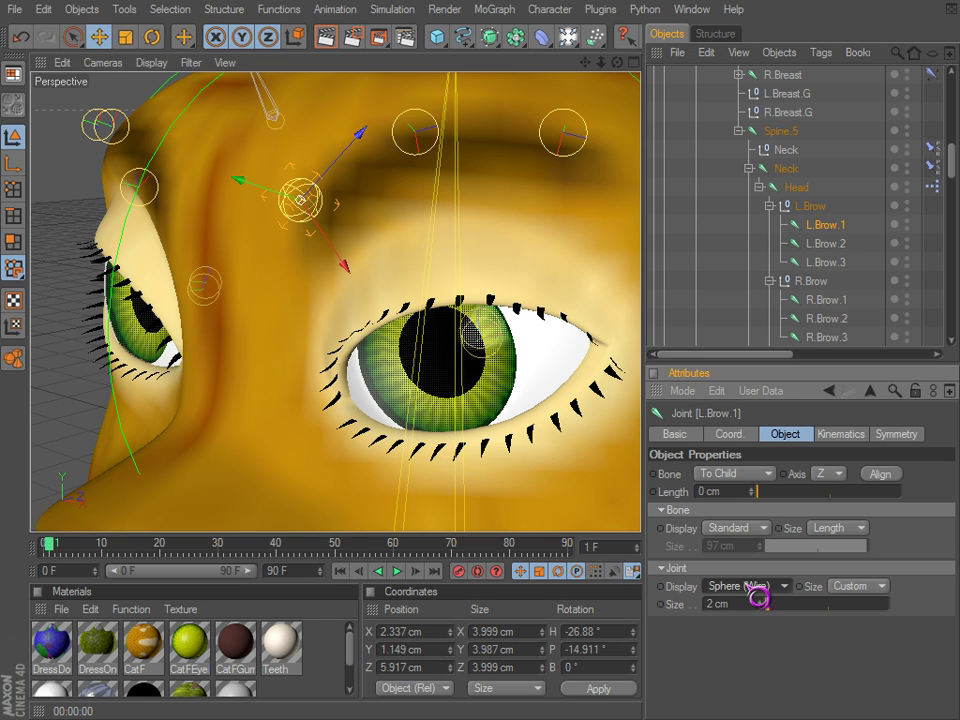
scroll(384, 304, down, 5)
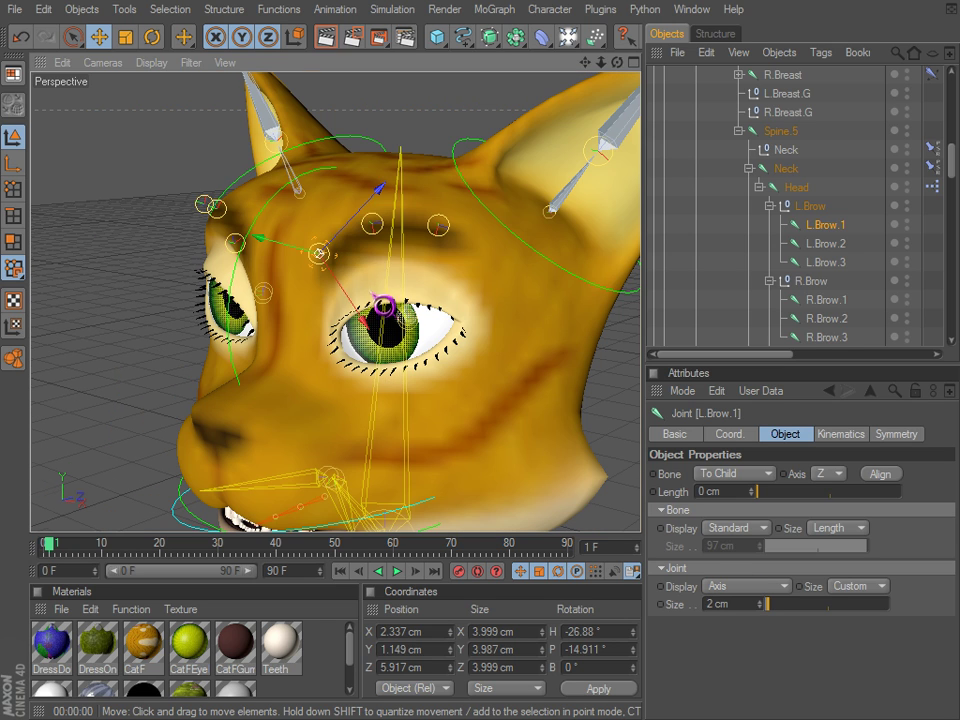
Move the L.Brow.1 and L.Brow.2 joints down to lower the inner part of the left eyebrow.
drag(348, 210, 372, 275)
click(368, 220)
alt+drag(376, 228, 520, 228)
alt+drag(642, 455, 327, 294)
scroll(324, 300, up, 1)
click(321, 293)
Turn off the mesh smoothing and display the L.Brow.1 joint's weights on the head with the Weight tool.
key(q)
scroll(328, 292, up, 1)
alt+middle_drag(328, 292, 326, 298)
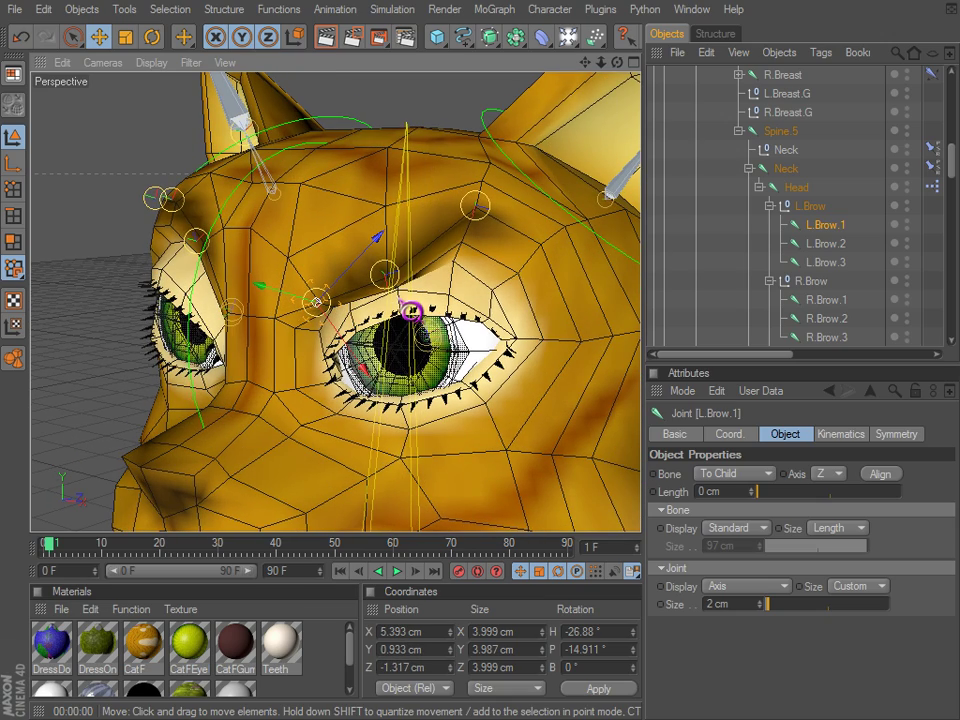
key(space)
alt+drag(630, 465, 631, 468)
scroll(433, 268, down, 5)
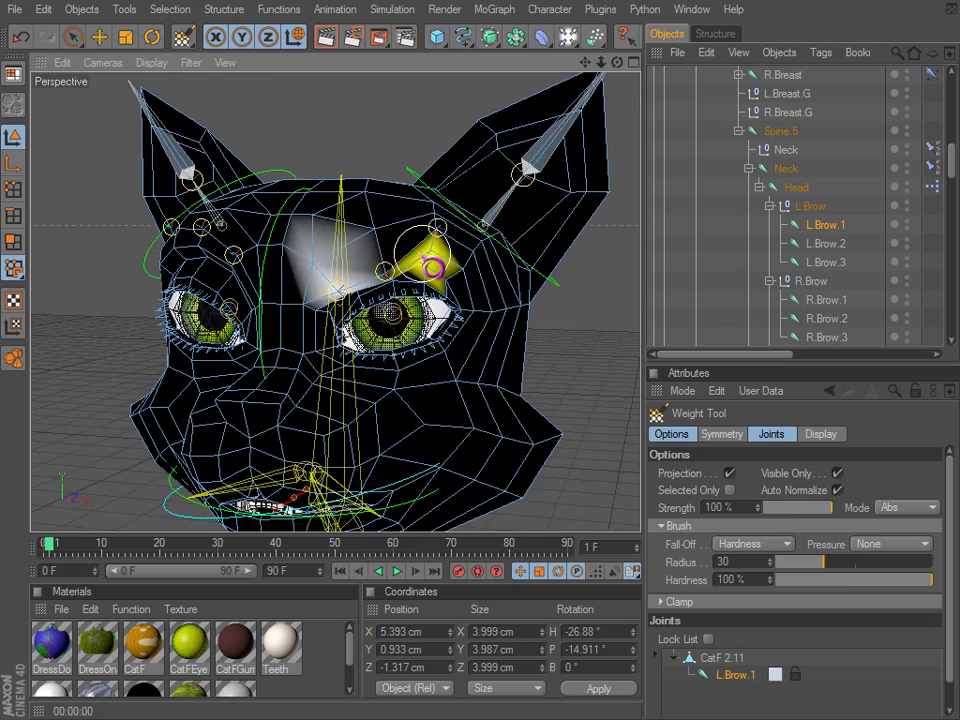
scroll(370, 307, up, 5)
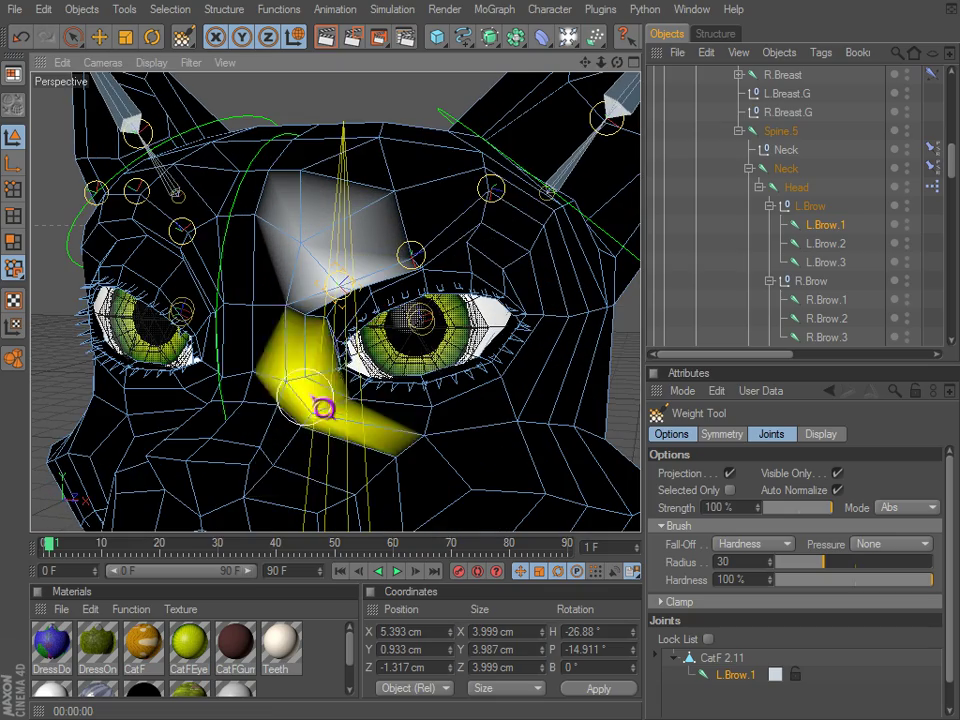
Examine the unsmoothed mesh from the face down to the neck, chest and hands with the joint weights displayed.
alt+middle_drag(384, 357, 366, 324)
mouse_move(352, 326)
alt+mouse_down()
mouse_move(632, 465)
mouse_move(349, 332)
alt+mouse_up()
scroll(347, 331, down, 5)
scroll(346, 332, down, 3)
alt+middle_drag(332, 347, 630, 467)
alt+drag(619, 458, 455, 366)
scroll(455, 366, down, 5)
alt+middle_drag(444, 401, 619, 456)
alt+drag(619, 456, 374, 390)
scroll(374, 389, up, 3)
scroll(388, 390, up, 5)
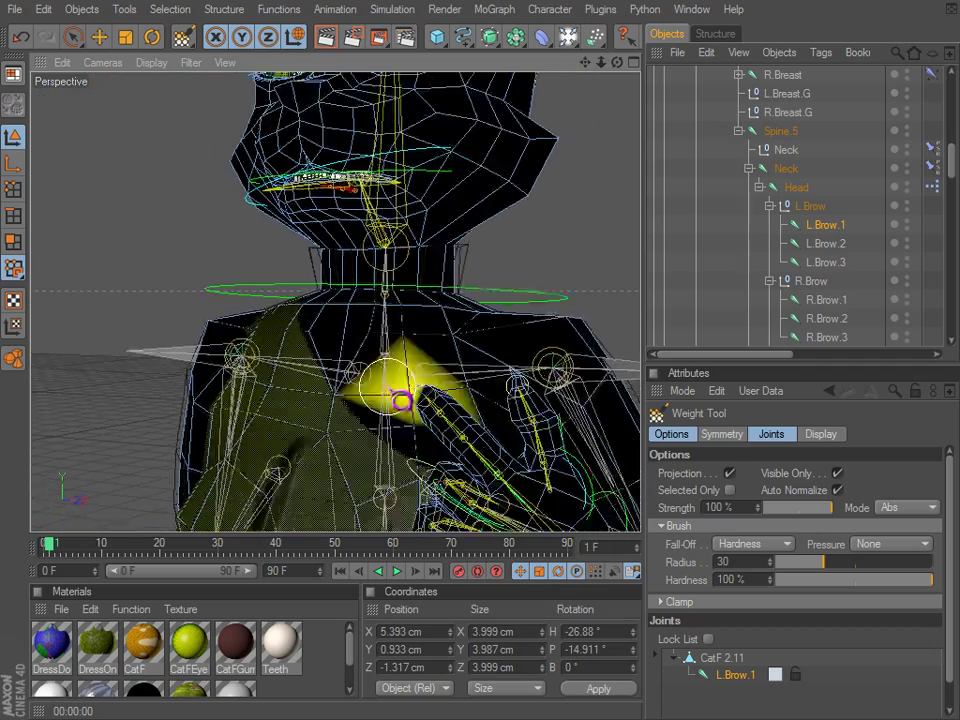
Return to the head and examine the mouth area and the L.Brow.1 weights above the left eye.
alt+middle_drag(413, 250, 420, 520)
scroll(405, 285, up, 3)
alt+middle_drag(407, 342, 403, 305)
alt+middle_drag(407, 377, 401, 314)
alt+drag(348, 410, 366, 411)
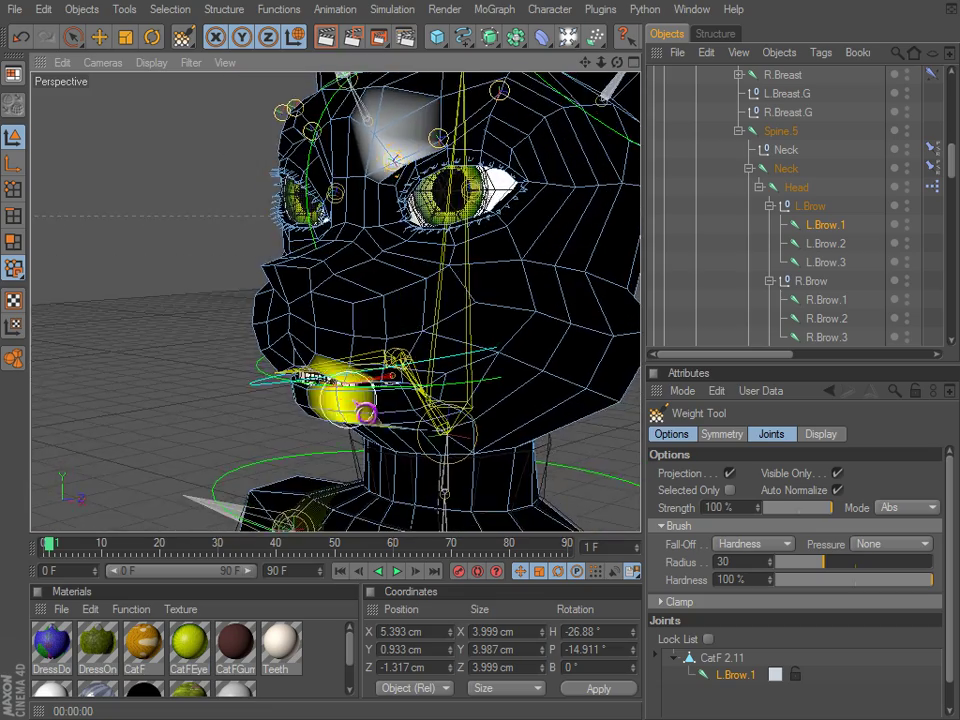
scroll(416, 249, up, 3)
alt+middle_drag(416, 249, 352, 505)
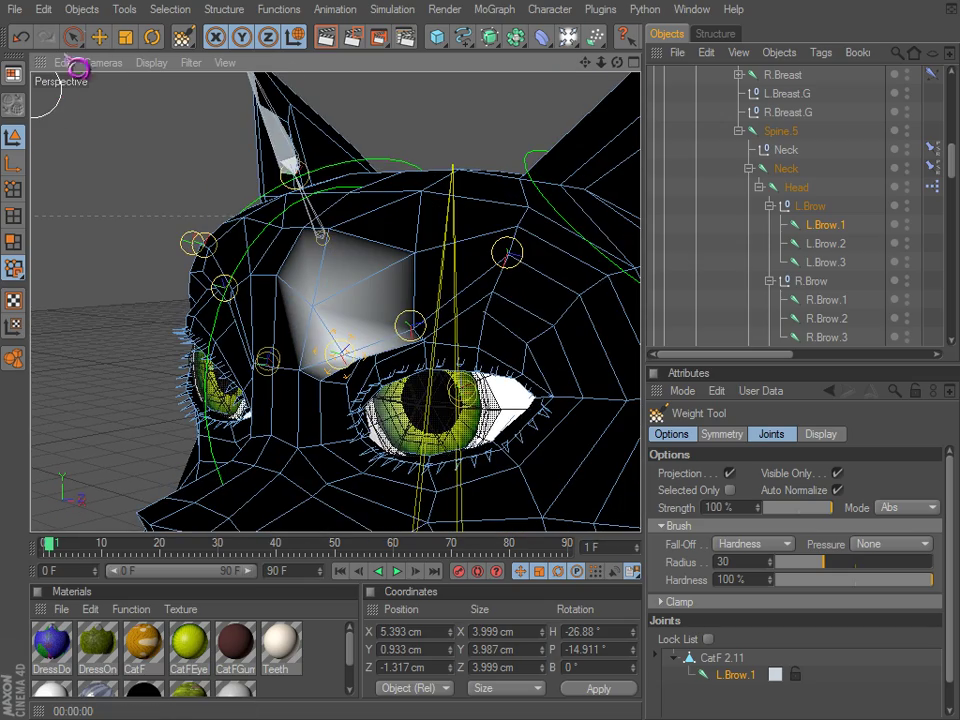
Hide the joint weight display and compare the cat's head with mesh smoothing on and off.
click(99, 37)
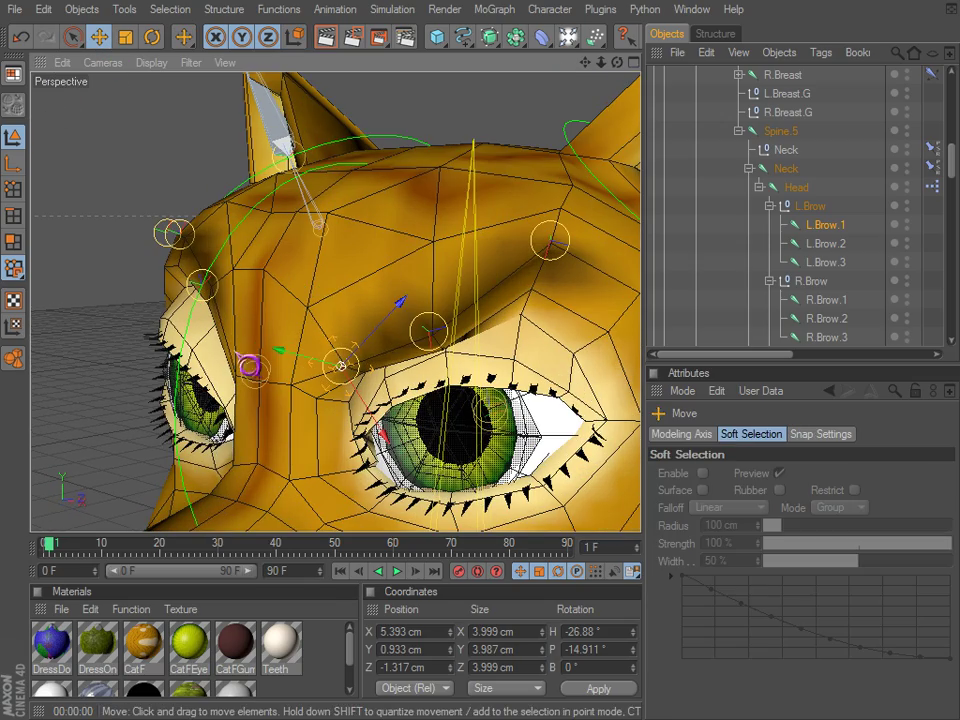
alt+drag(623, 460, 412, 399)
scroll(412, 399, down, 4)
key(q)
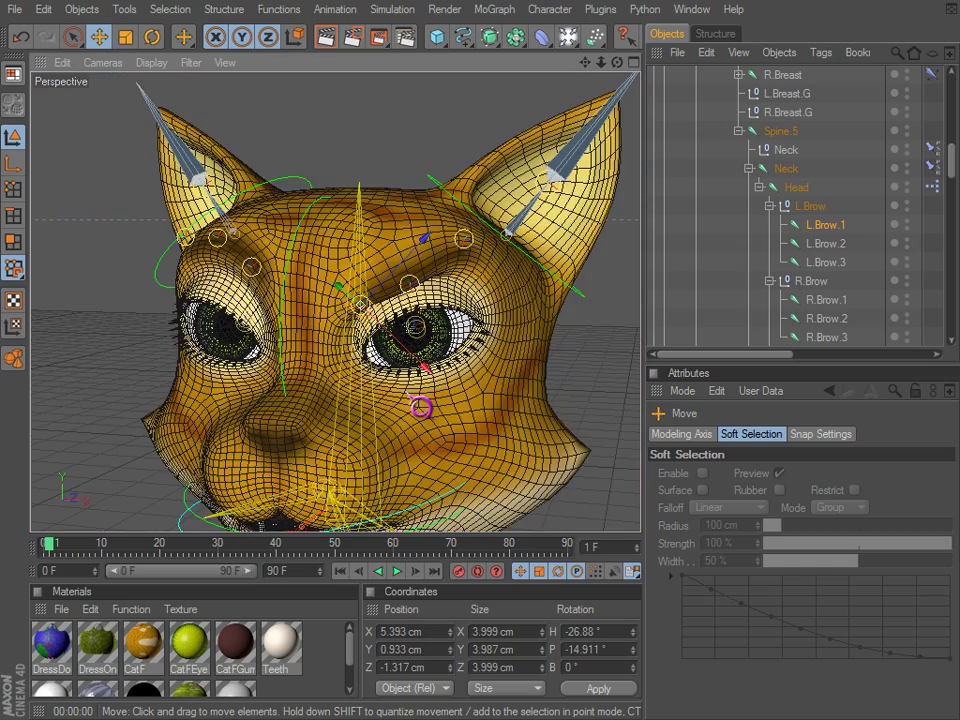
key(q)
scroll(484, 366, down, 3)
alt+drag(300, 392, 222, 368)
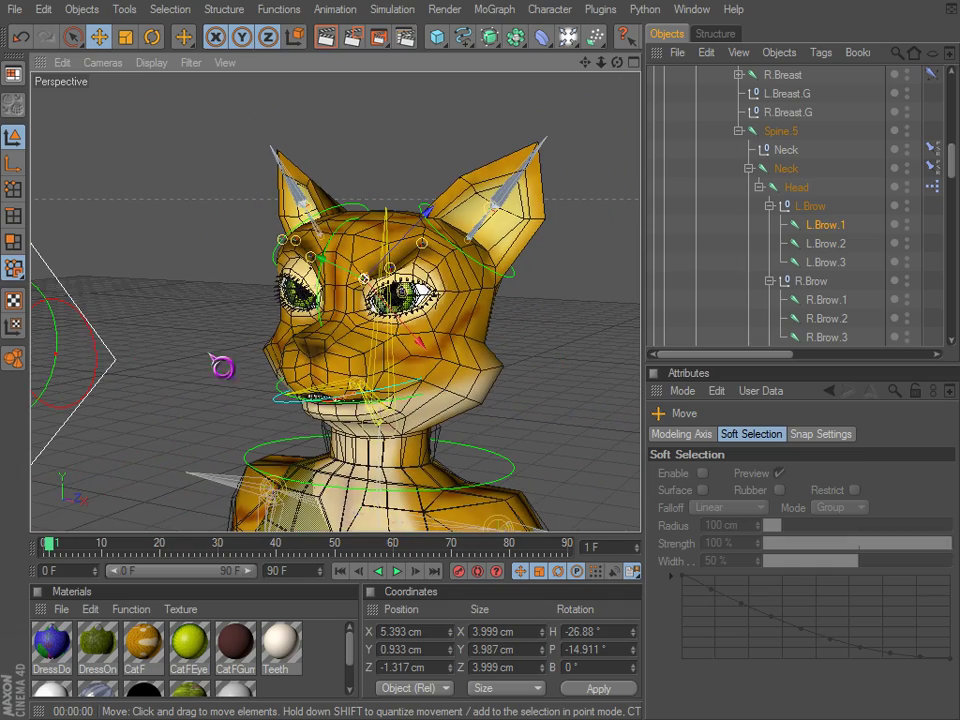
Select the Eyes.C control and review its Lids and Dialation user data beside the face.
click(58, 277)
alt+middle_drag(114, 224, 166, 237)
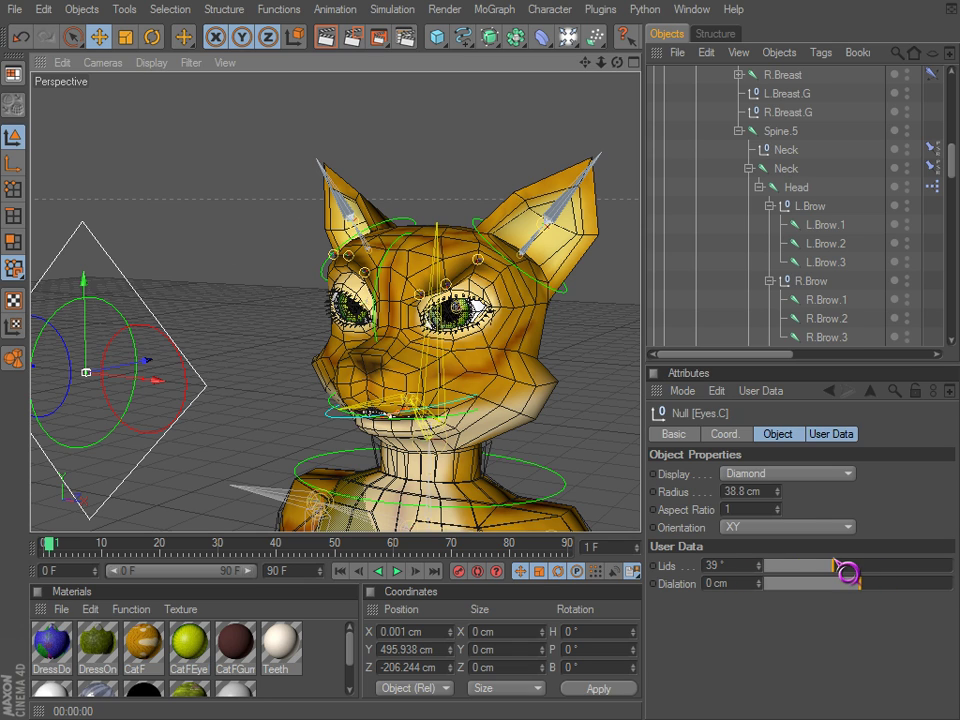
click(727, 566)
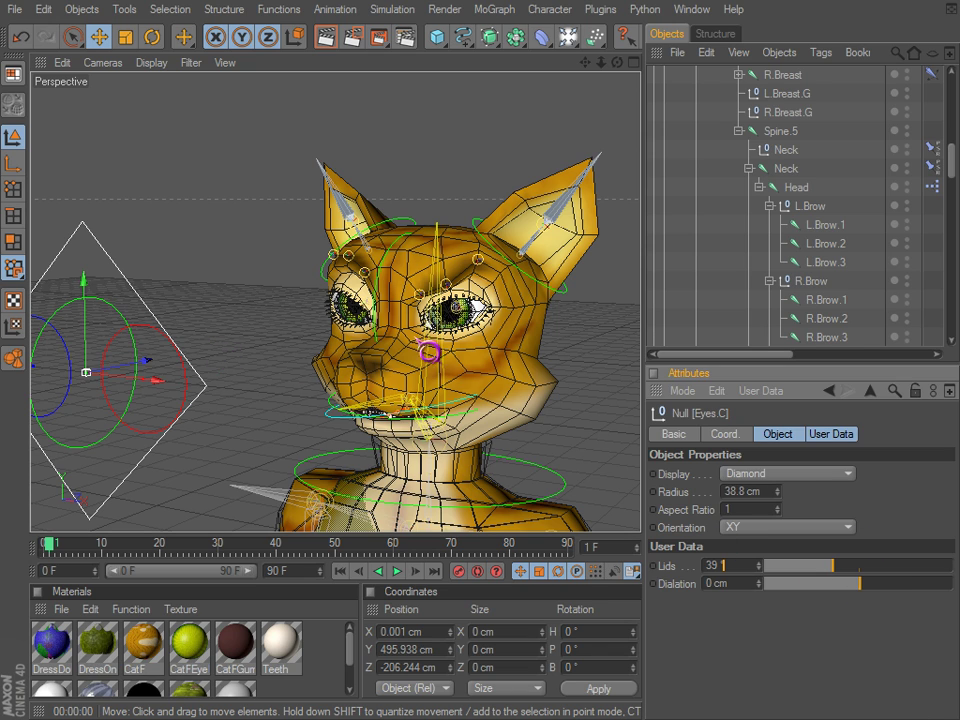
scroll(384, 344, up, 1)
scroll(382, 350, down, 1)
alt+drag(382, 351, 404, 354)
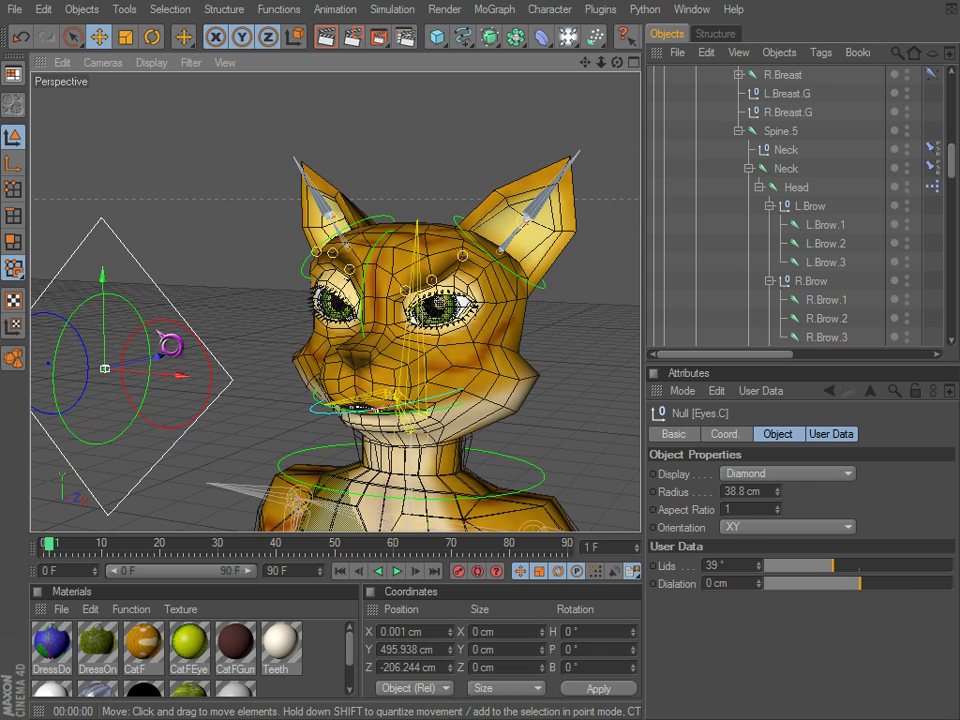
Select the L circle control inside the Eyes.C diamond and examine the eyes and face up close.
click(180, 337)
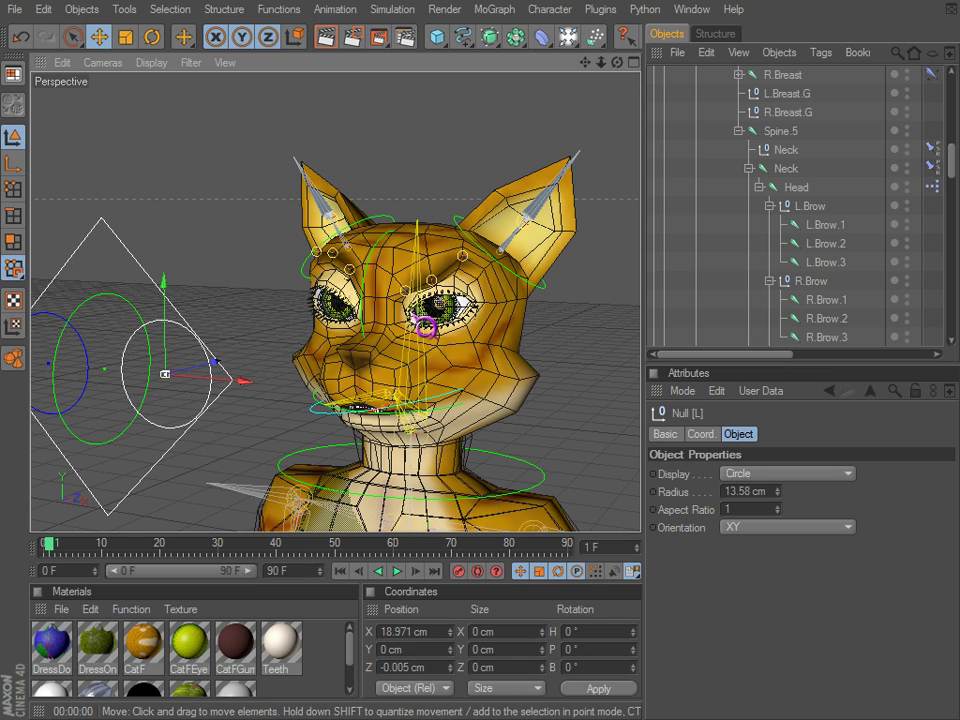
scroll(422, 328, up, 3)
scroll(416, 363, down, 2)
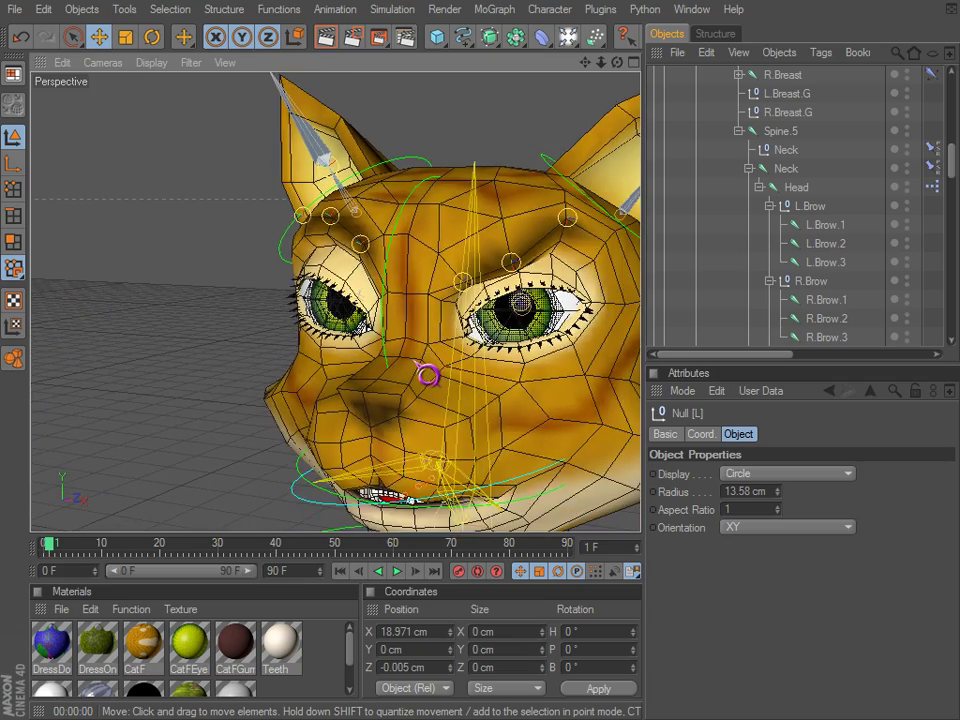
scroll(415, 362, up, 3)
alt+middle_drag(468, 375, 620, 457)
scroll(467, 375, down, 3)
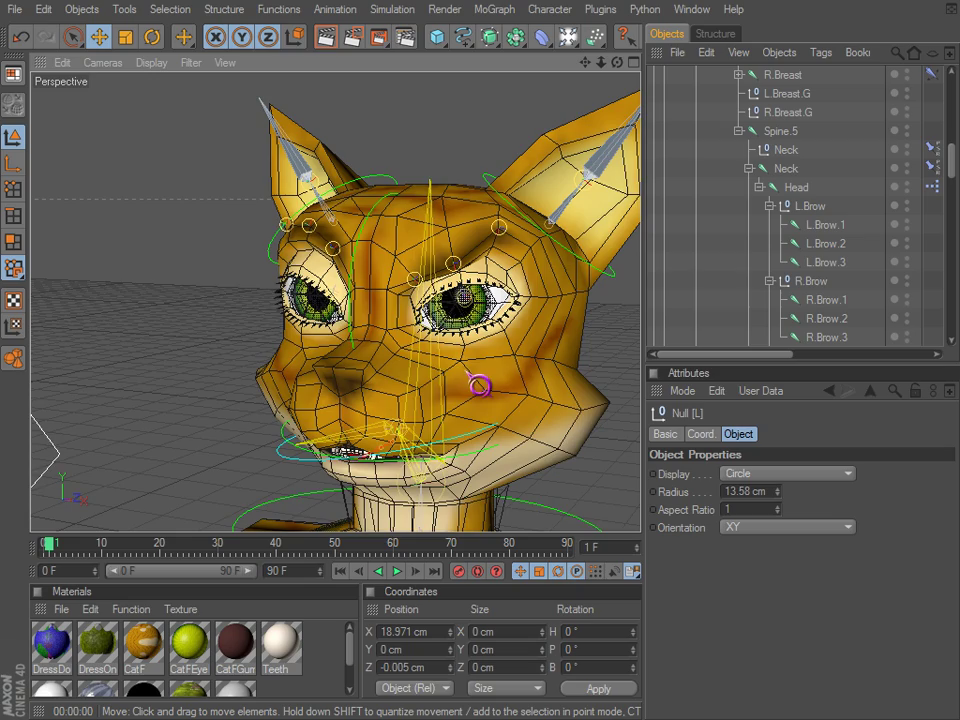
Rotate the L.Ear.C control to bend the left ear to about H -11.5°, P 45.4°, B 9.5°.
alt+middle_drag(528, 303, 620, 457)
alt+drag(630, 468, 577, 307)
click(562, 296)
alt+middle_drag(503, 332, 480, 339)
key(r)
alt+drag(480, 339, 620, 458)
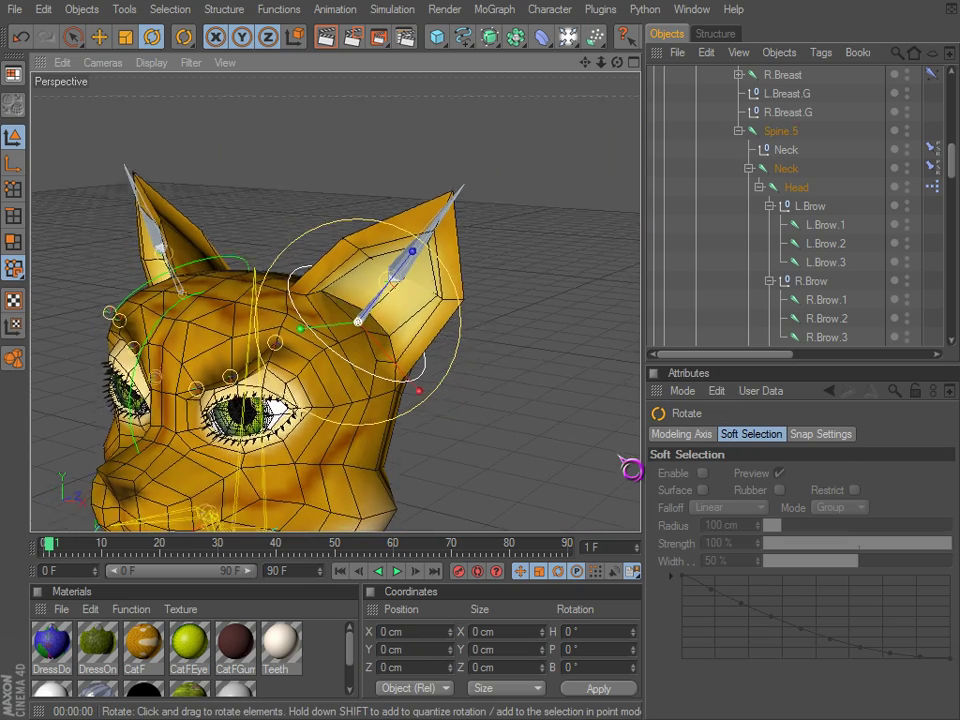
drag(366, 324, 313, 367)
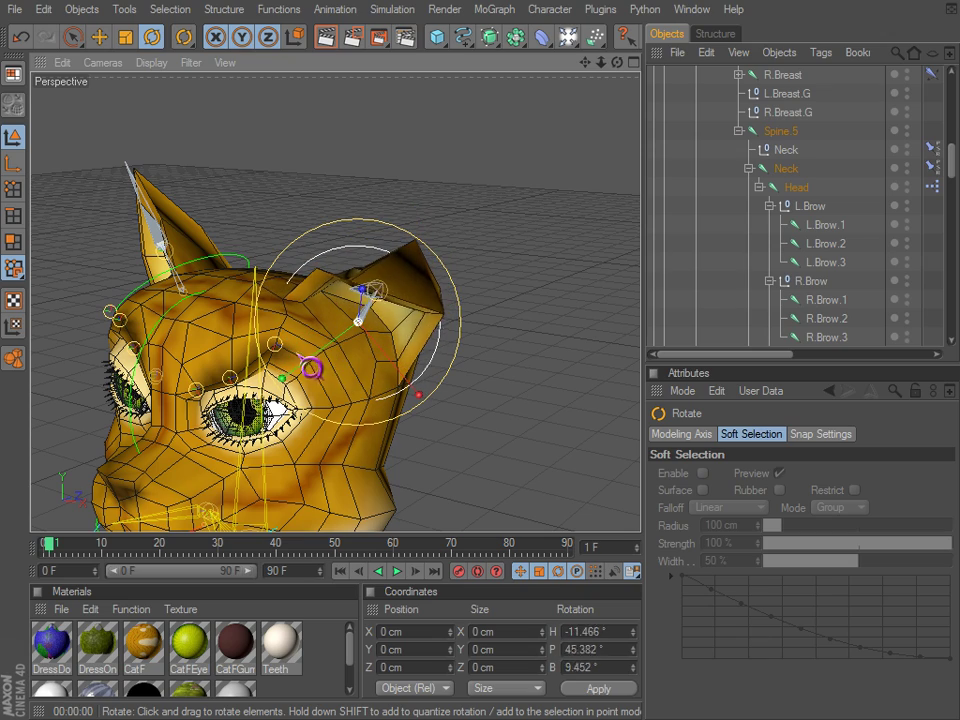
Turn on the mesh smoothing and rotate L.Ear.C to fold the left ear to about H -54°, P 24°, B -21°.
key(q)
alt+drag(463, 370, 628, 460)
drag(430, 292, 474, 371)
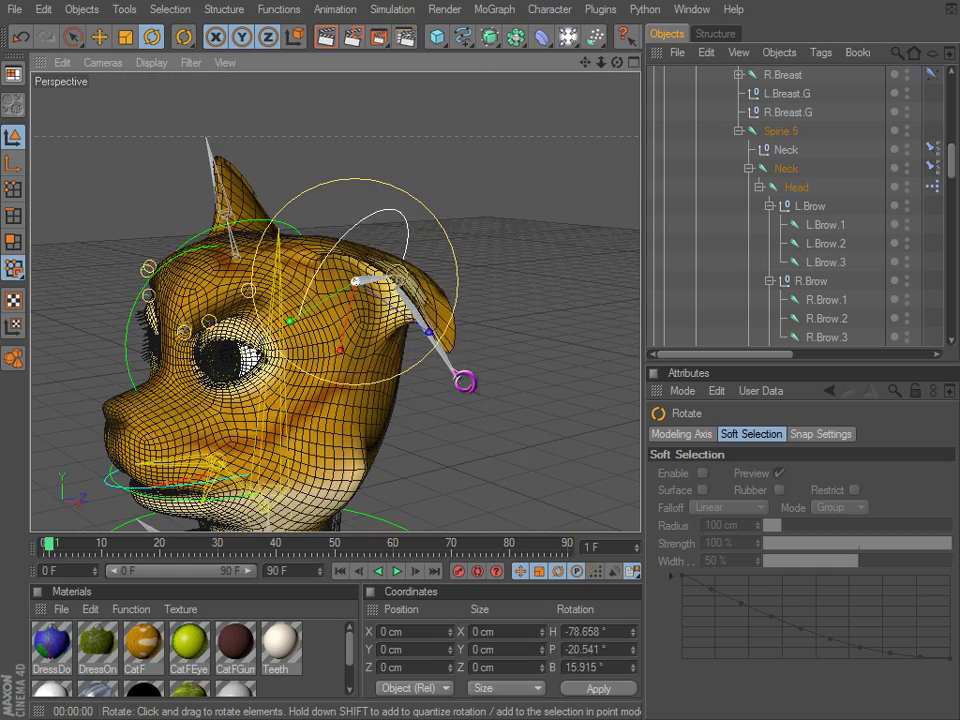
drag(275, 404, 249, 368)
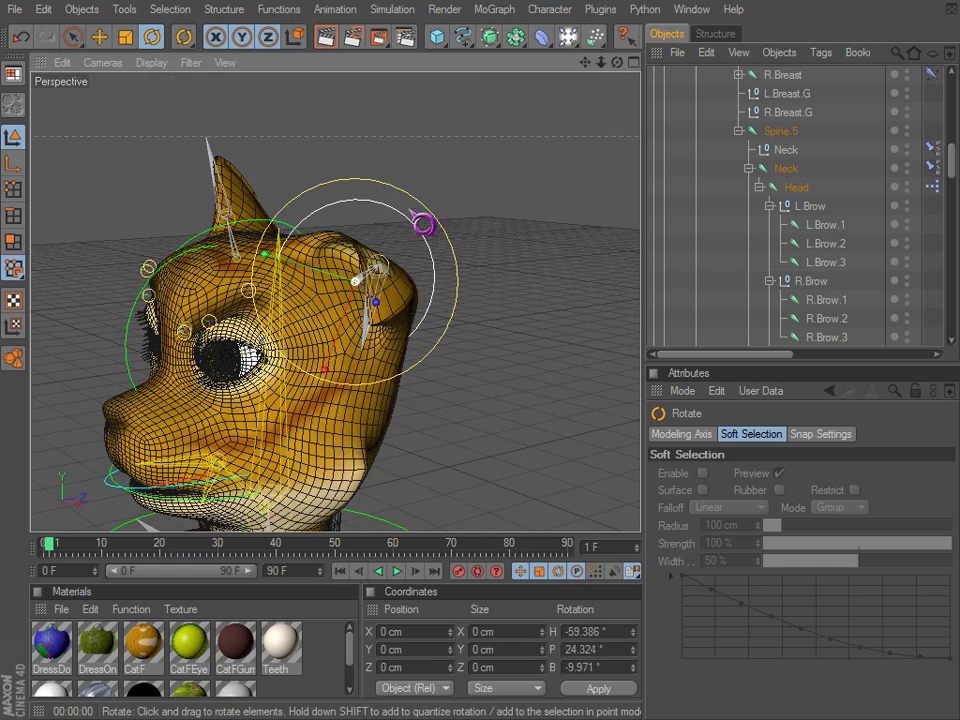
alt+drag(418, 232, 326, 285)
Rotate the R.Ear.C control to fold the right ear to about H 38.3°, P 8.8°, B -4.1°.
alt+middle_drag(238, 309, 523, 279)
alt+drag(238, 309, 320, 325)
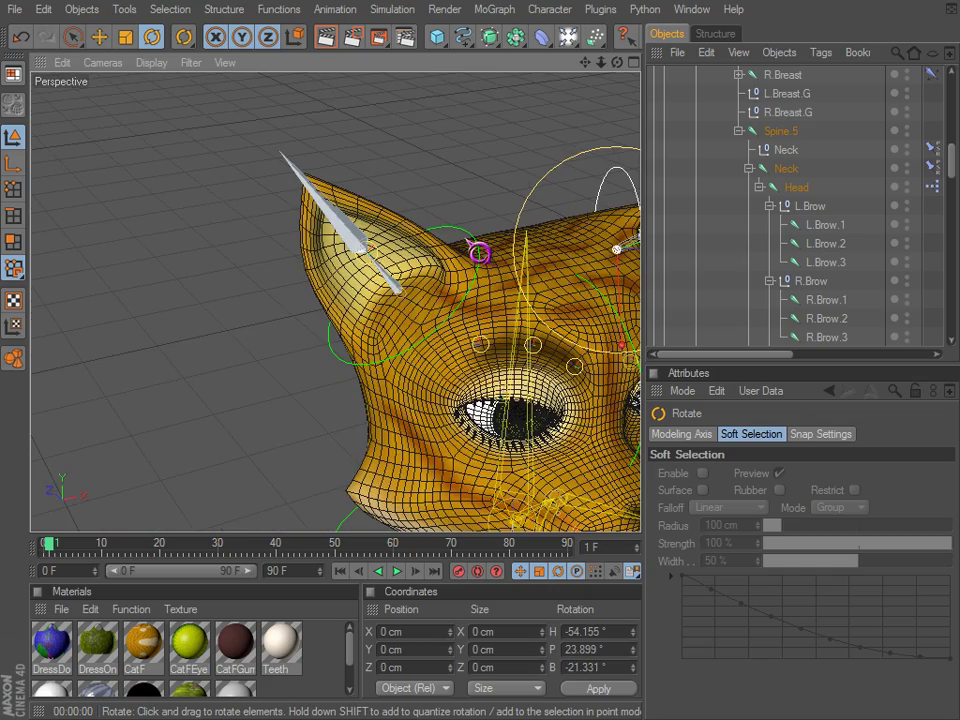
click(470, 242)
alt+drag(437, 358, 636, 468)
drag(392, 357, 410, 369)
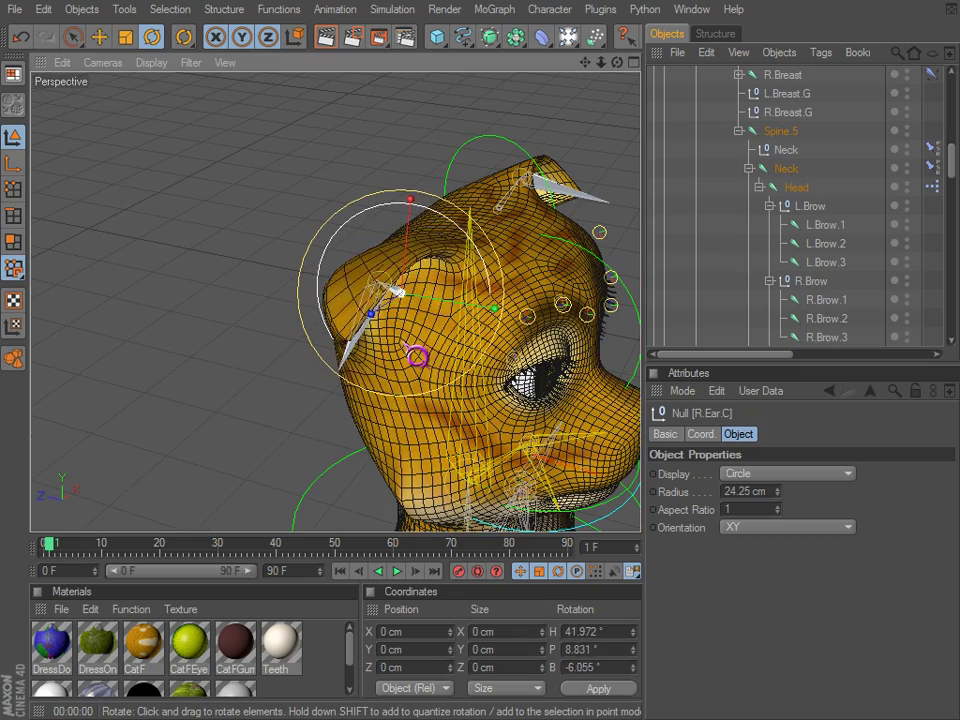
alt+drag(578, 403, 536, 405)
alt+right_drag(536, 405, 415, 414)
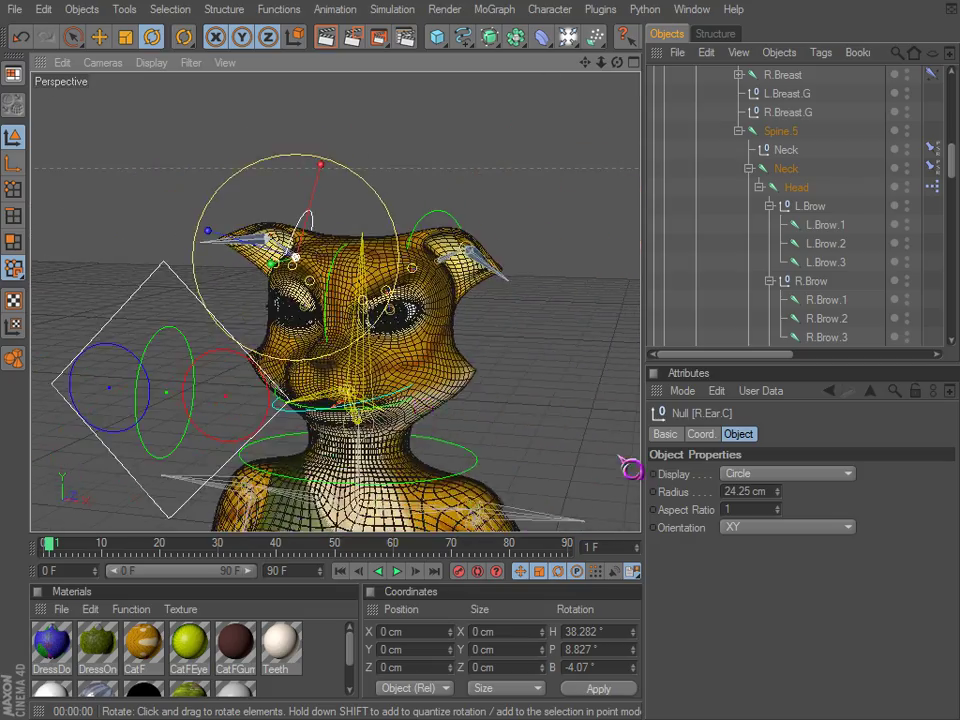
Compare the character with smoothing off and on, display it with Gouraud shading without mesh lines, and render the view.
alt+middle_drag(443, 483, 423, 437)
alt+drag(423, 437, 417, 432)
key(q)
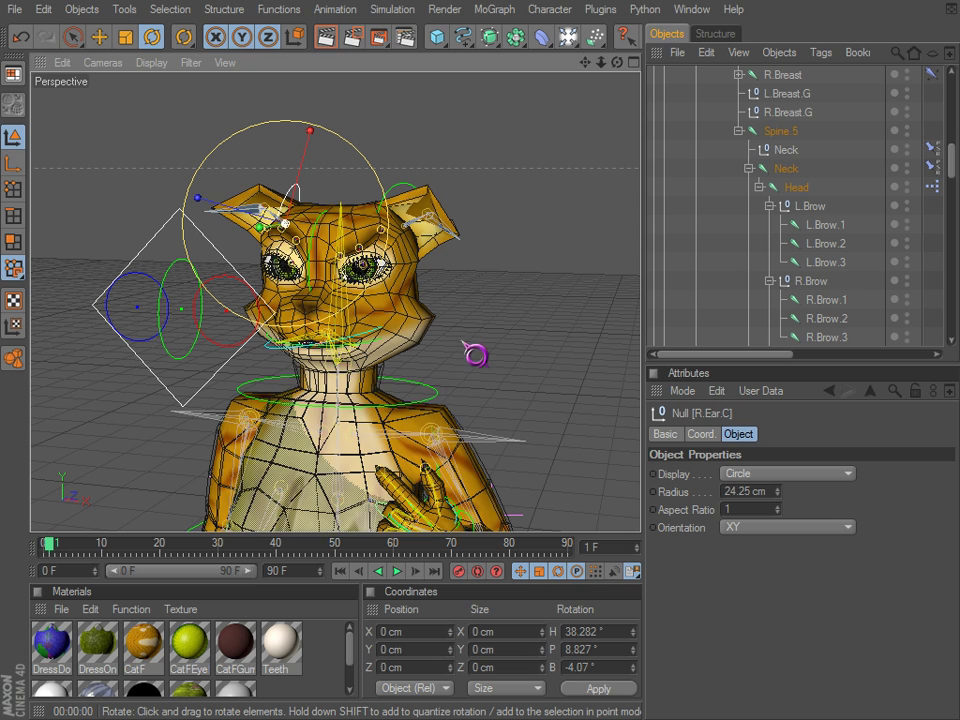
key(q)
key(n)
key(a)
mouse_move(418, 391)
alt+mouse_down()
mouse_move(619, 454)
mouse_move(411, 380)
alt+mouse_up()
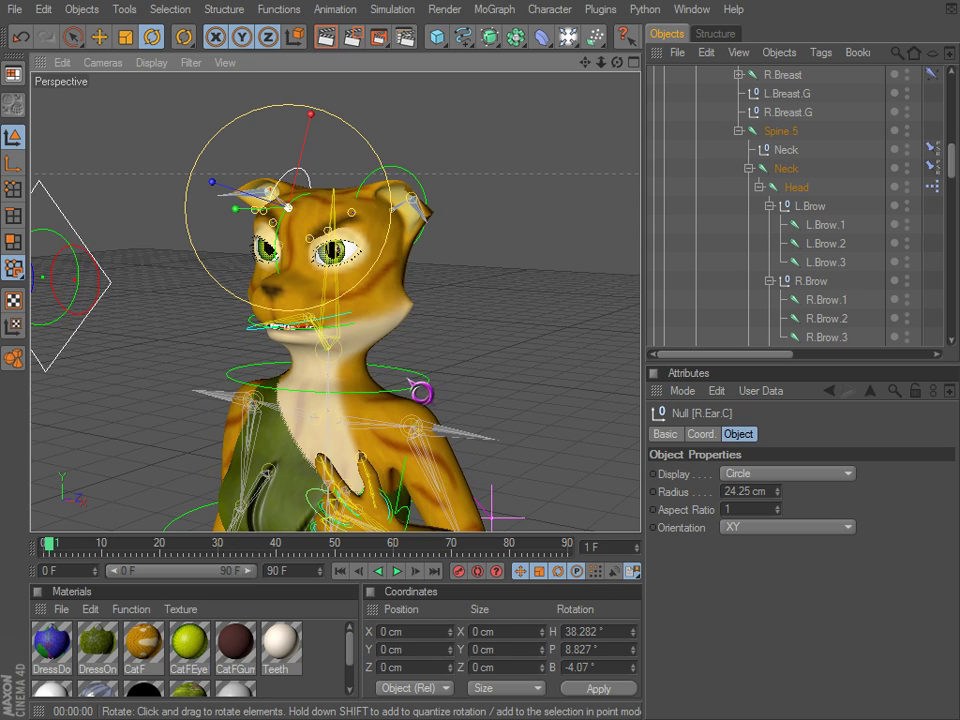
key(ctrl+r)
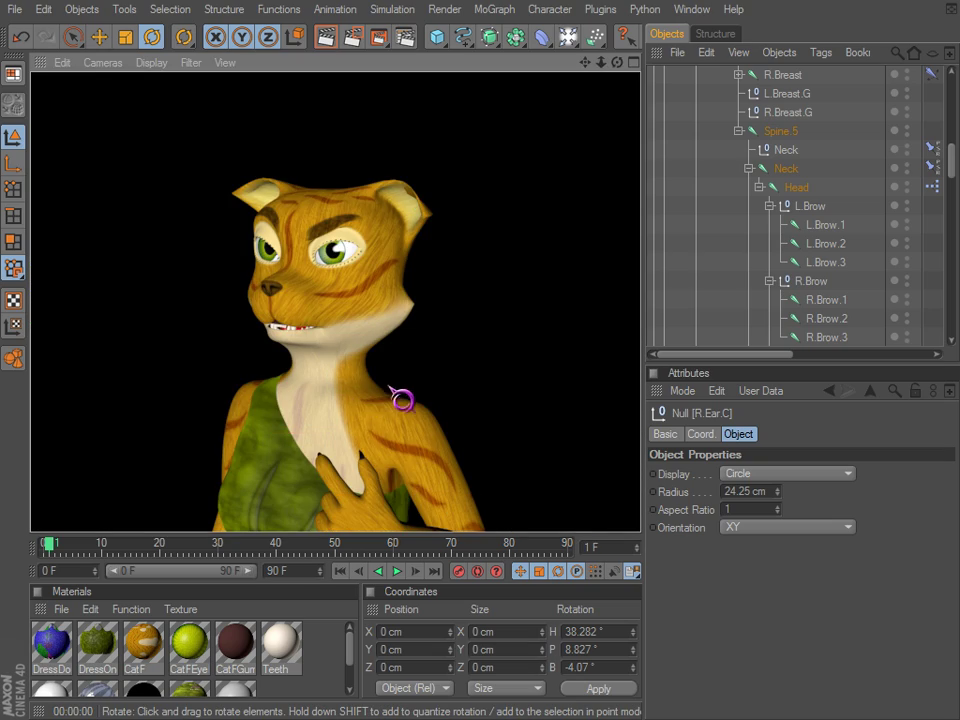
Rotate the Neck control to turn and tilt the head to about H -10.6°, P -3.2°, B -0.6°.
scroll(384, 391, down, 5)
alt+middle_drag(420, 425, 414, 265)
mouse_move(427, 450)
alt+middle_down()
mouse_move(621, 453)
mouse_move(420, 448)
alt+middle_up()
alt+drag(420, 448, 452, 328)
alt+middle_drag(452, 328, 621, 456)
scroll(422, 311, up, 5)
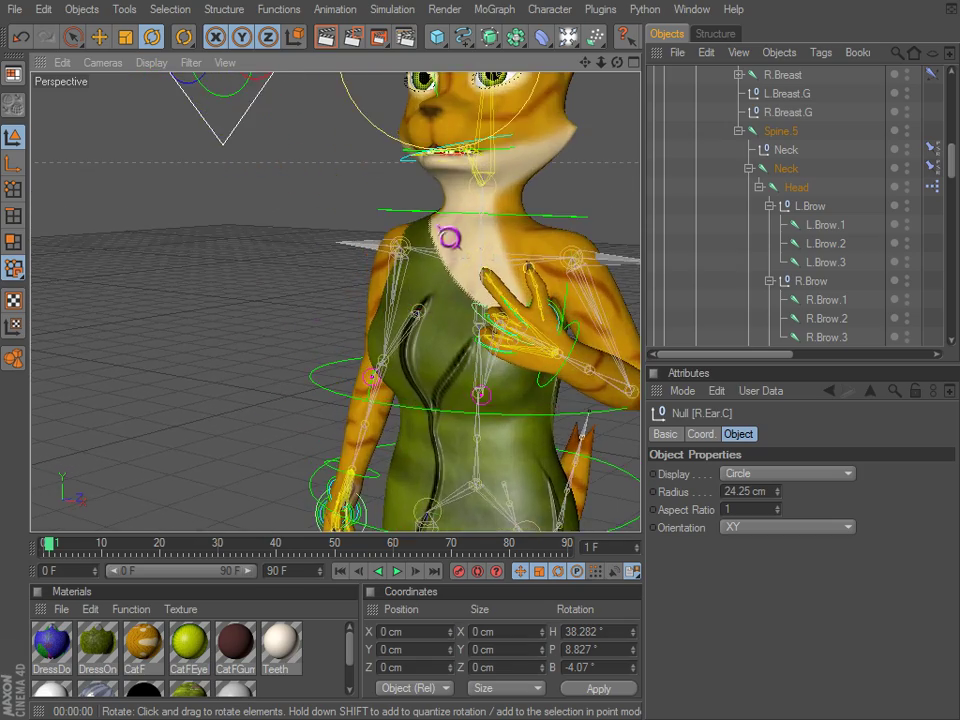
alt+middle_drag(440, 228, 365, 428)
alt+right_drag(365, 428, 491, 427)
click(542, 478)
alt+middle_drag(528, 499, 494, 409)
mouse_move(613, 457)
alt+mouse_down()
mouse_move(369, 374)
mouse_move(630, 468)
alt+mouse_up()
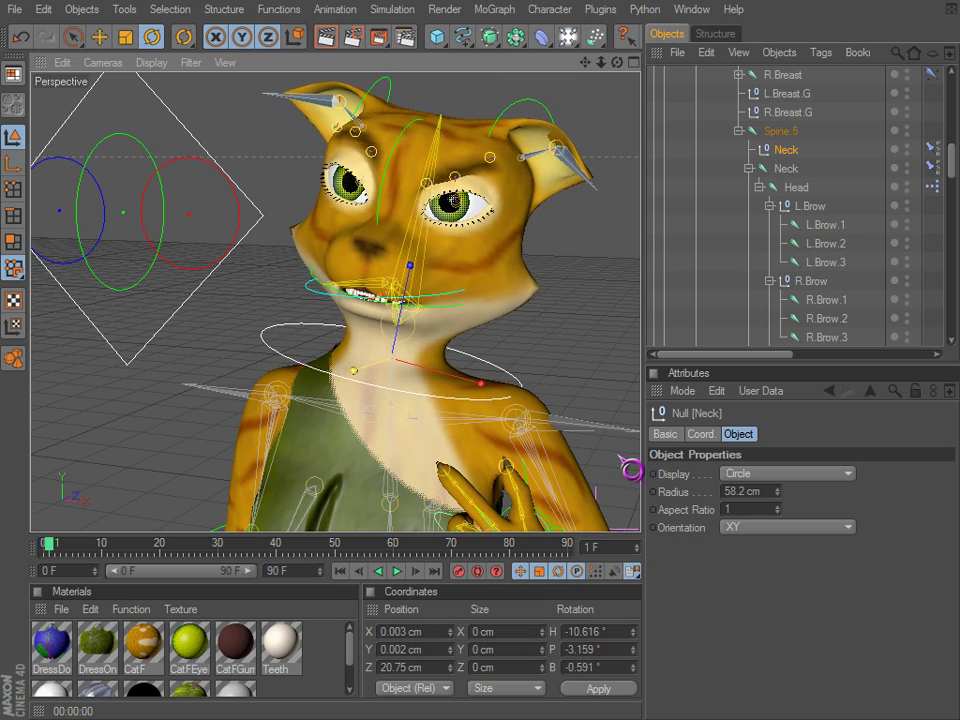
Render the character's tilted head and shoulders as seen from her right side.
scroll(369, 386, down, 4)
alt+middle_drag(369, 386, 630, 466)
alt+drag(630, 466, 630, 468)
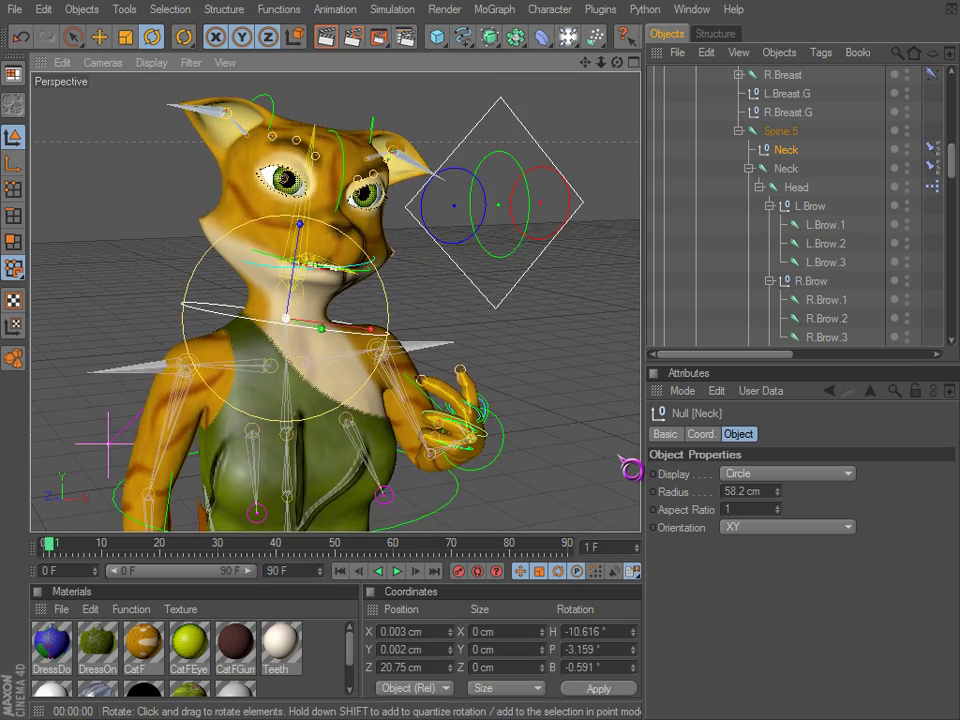
scroll(490, 320, down, 4)
scroll(464, 341, up, 6)
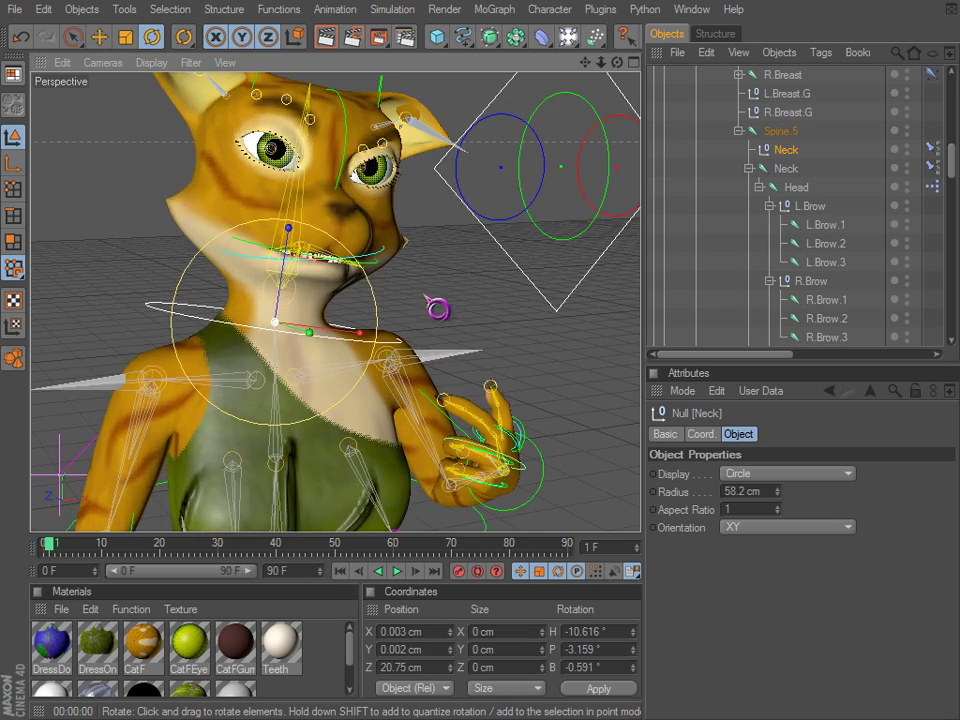
alt+middle_drag(431, 304, 482, 395)
key(ctrl+r)
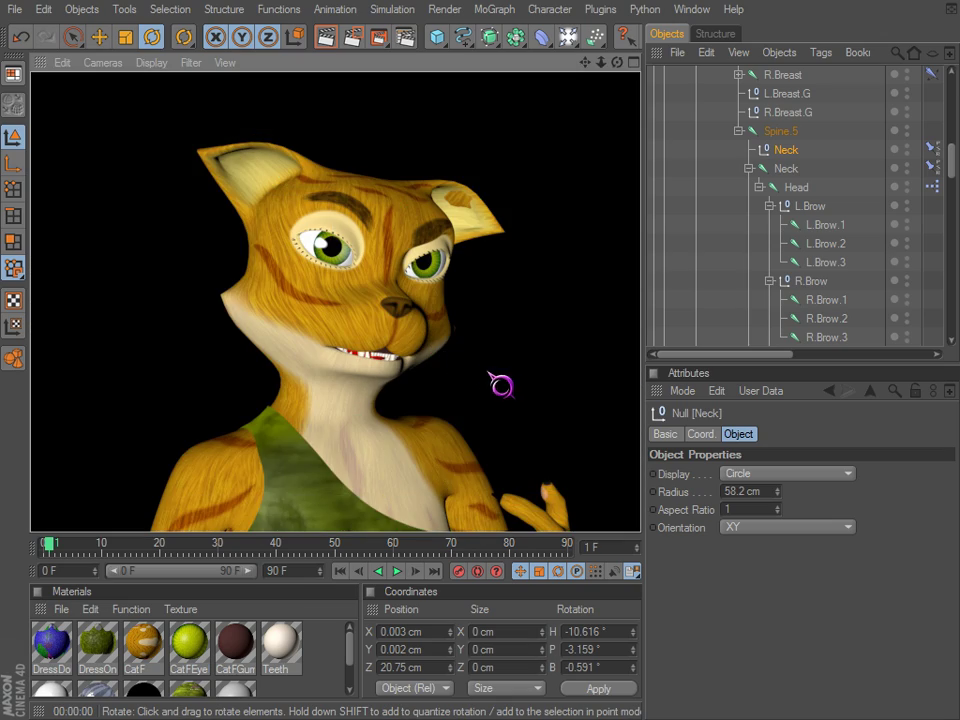
Rotate the L.Ear.C control to reposition the left ear at about H -35.4°, P 21°, B -28.4°.
scroll(448, 354, up, 4)
alt+middle_drag(448, 354, 618, 461)
alt+middle_drag(467, 313, 620, 457)
alt+drag(631, 468, 489, 156)
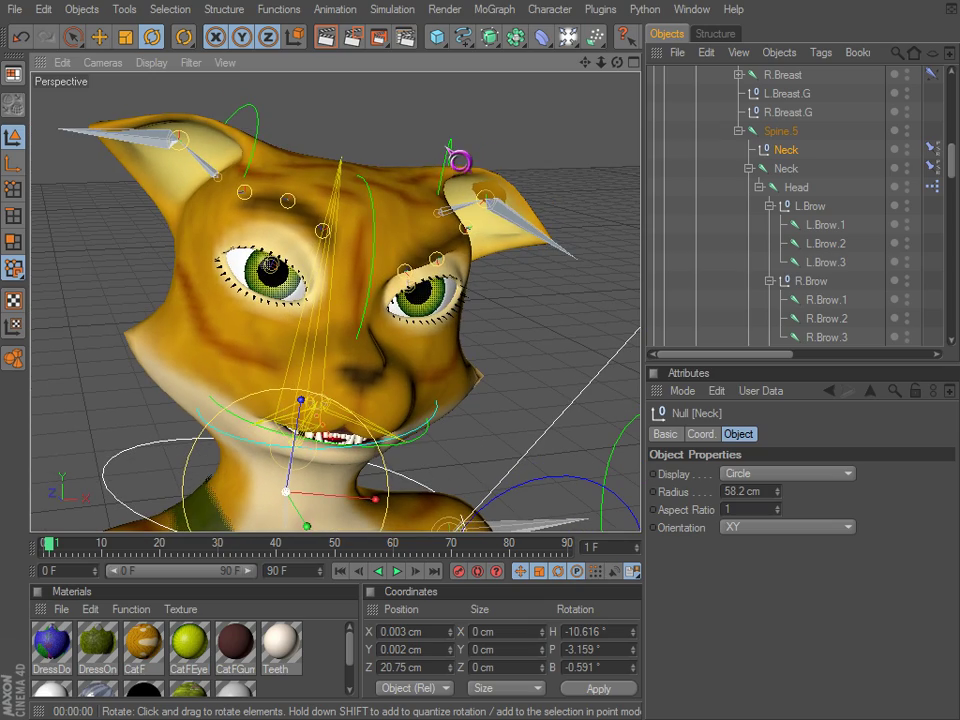
click(446, 148)
mouse_move(449, 313)
alt+mouse_down()
mouse_move(621, 461)
mouse_move(462, 325)
alt+mouse_up()
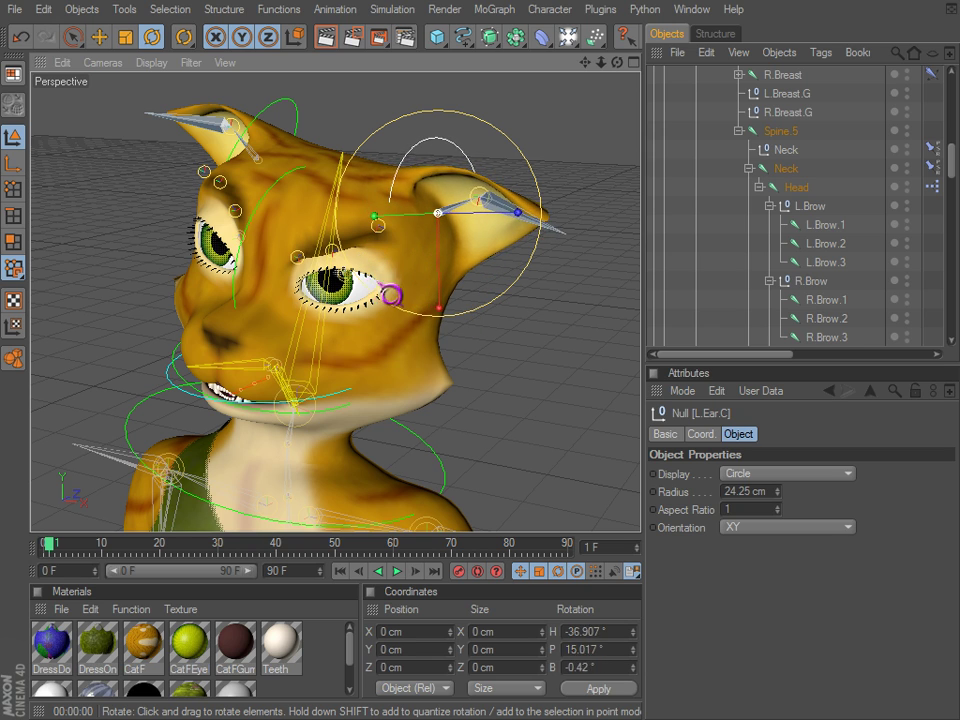
drag(489, 300, 476, 279)
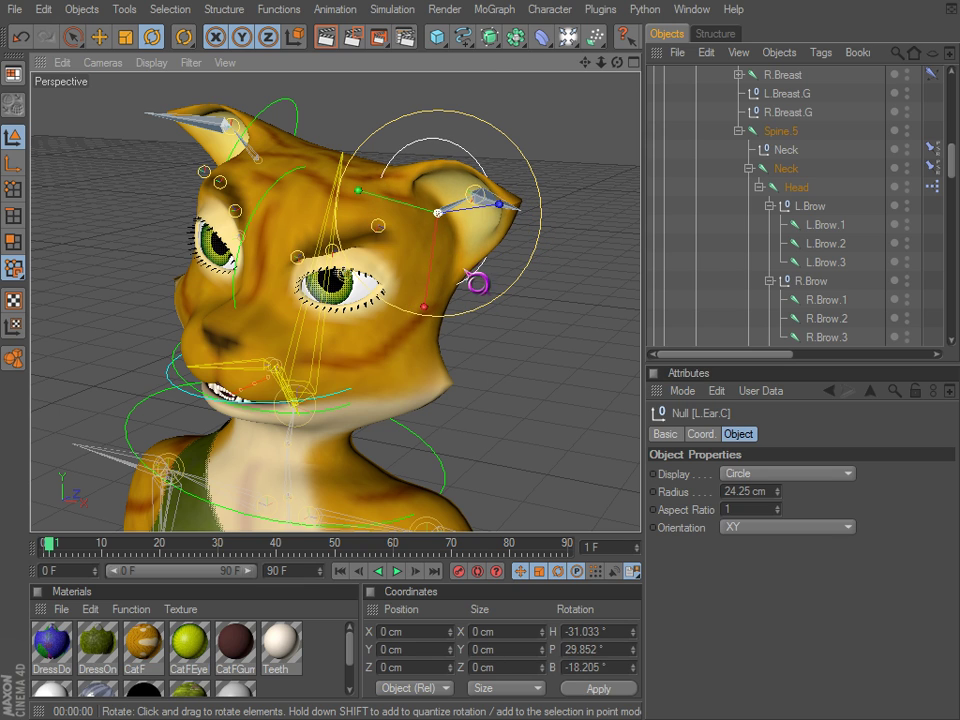
drag(516, 147, 542, 178)
alt+drag(619, 457, 466, 294)
mouse_move(466, 292)
mouse_down()
mouse_move(467, 275)
mouse_move(475, 288)
mouse_up()
alt+drag(475, 288, 470, 294)
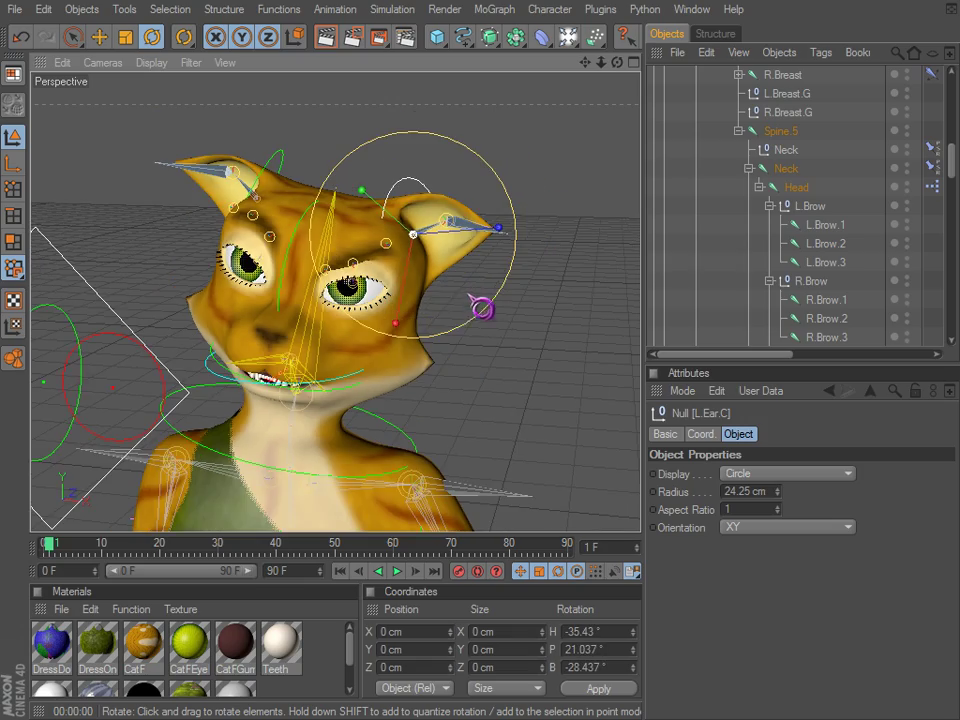
Turn off the mesh smoothing to show the unsmoothed polygons around the bent left elbow.
scroll(451, 350, down, 5)
alt+drag(434, 388, 427, 418)
scroll(345, 495, up, 4)
mouse_move(345, 495)
alt+middle_down()
mouse_move(616, 453)
mouse_move(345, 495)
alt+middle_up()
scroll(345, 495, up, 2)
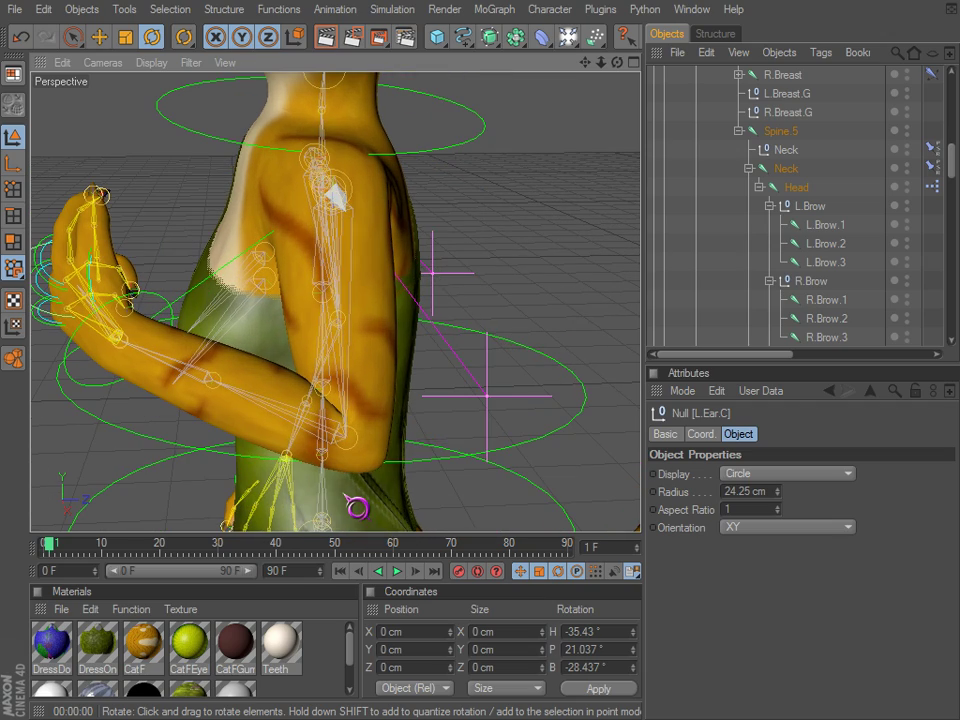
scroll(322, 454, up, 2)
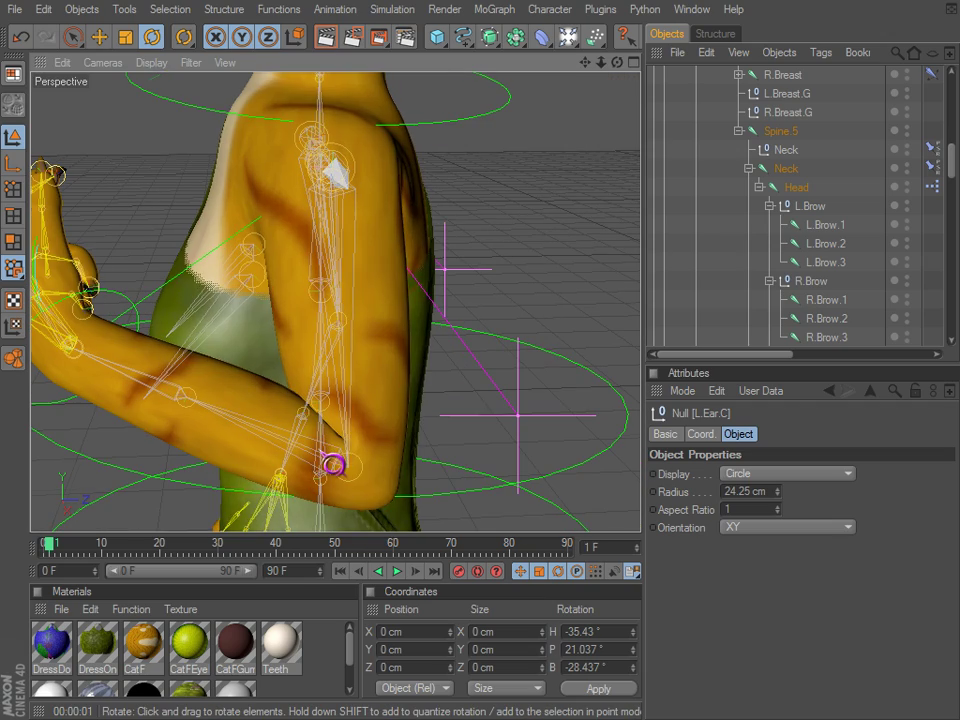
key(q)
click(333, 475)
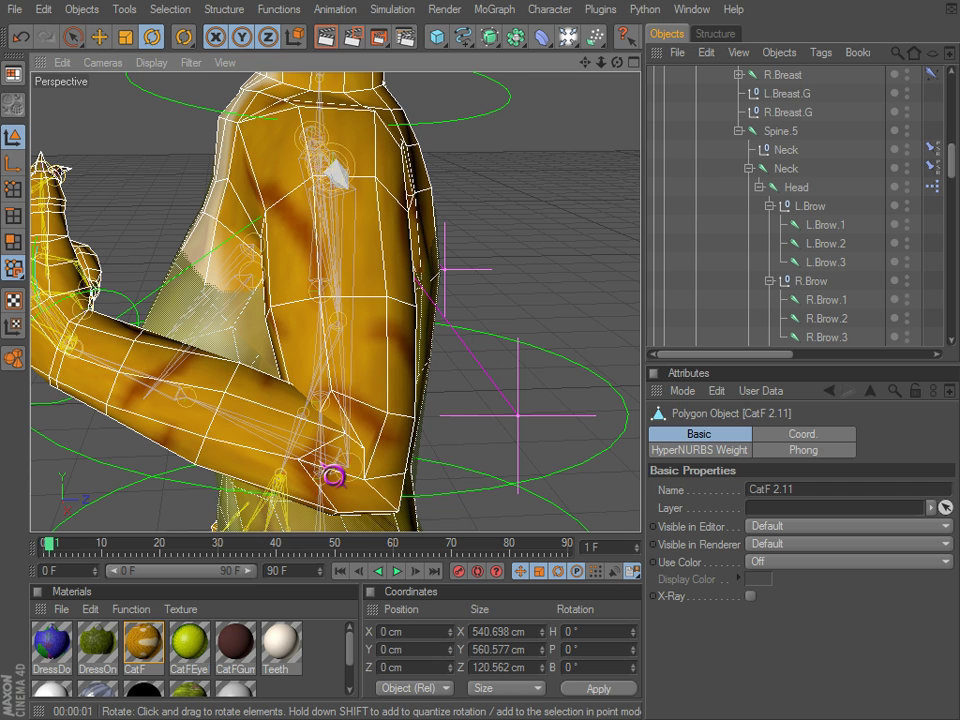
drag(333, 476, 553, 381)
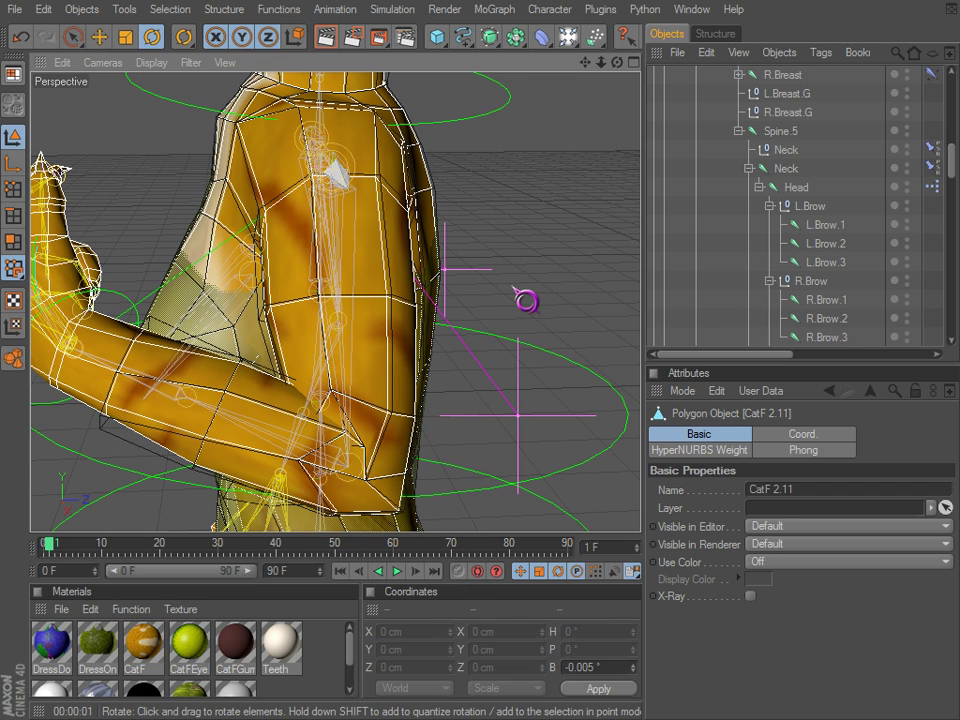
click(514, 288)
Select the L.ArmLwr.1 joint and examine its weights around the left elbow with the Weight tool.
alt+drag(431, 497, 358, 424)
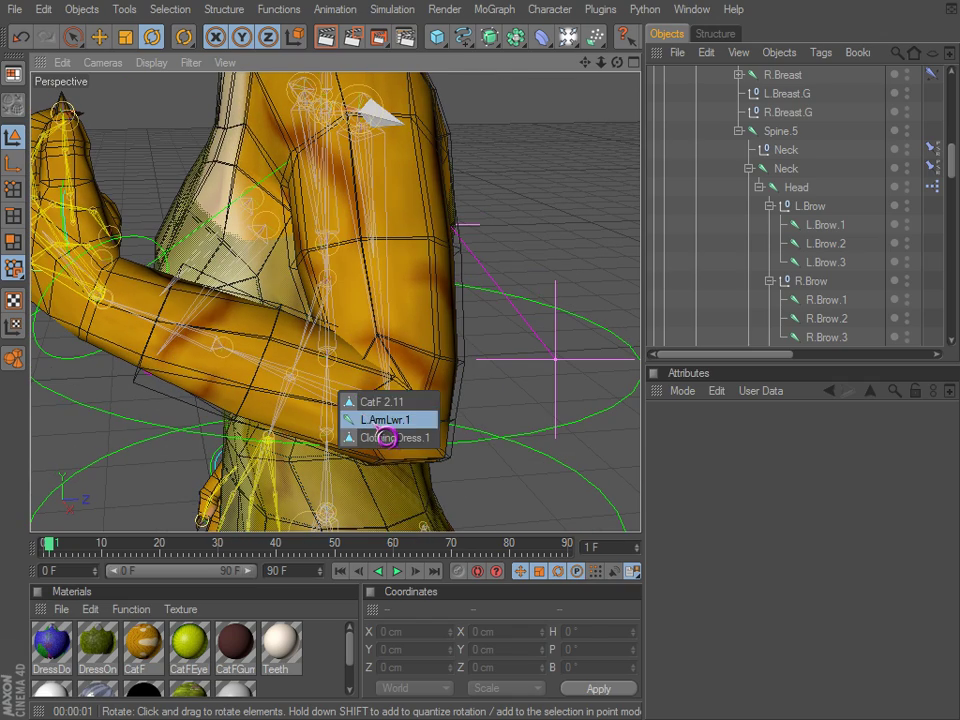
click(379, 425)
key(w)
mouse_move(377, 431)
alt+mouse_down()
mouse_move(375, 449)
mouse_move(388, 436)
alt+mouse_up()
mouse_move(617, 453)
alt+mouse_down()
mouse_move(625, 461)
mouse_move(608, 450)
alt+mouse_up()
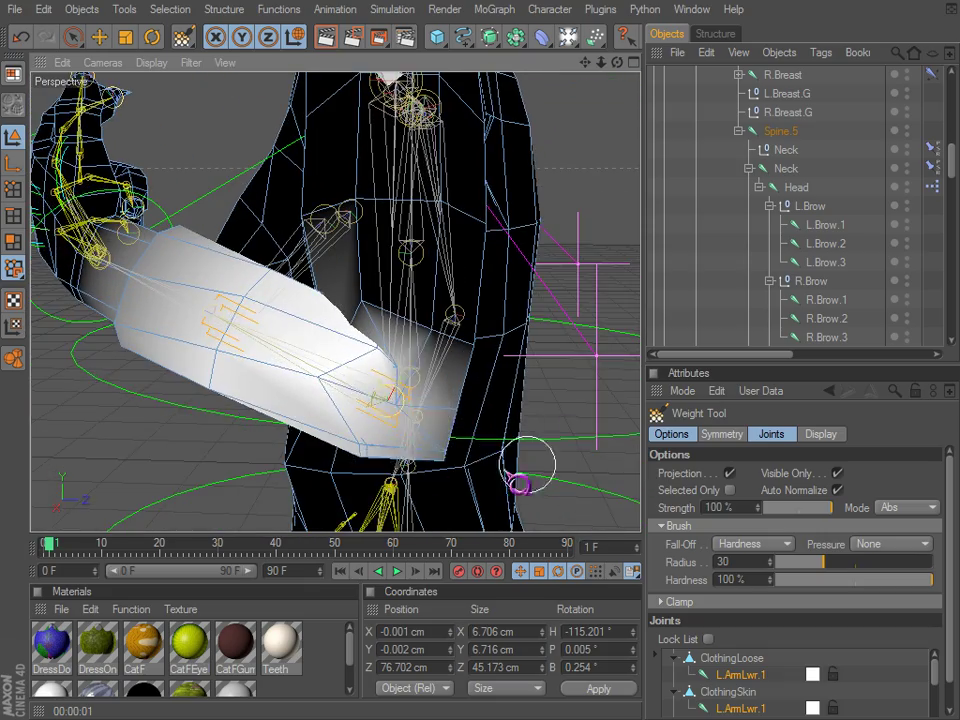
mouse_move(395, 430)
alt+mouse_down()
mouse_move(616, 450)
mouse_move(633, 478)
mouse_move(421, 458)
mouse_move(632, 473)
mouse_move(461, 407)
mouse_move(587, 442)
mouse_move(484, 370)
alt+mouse_up()
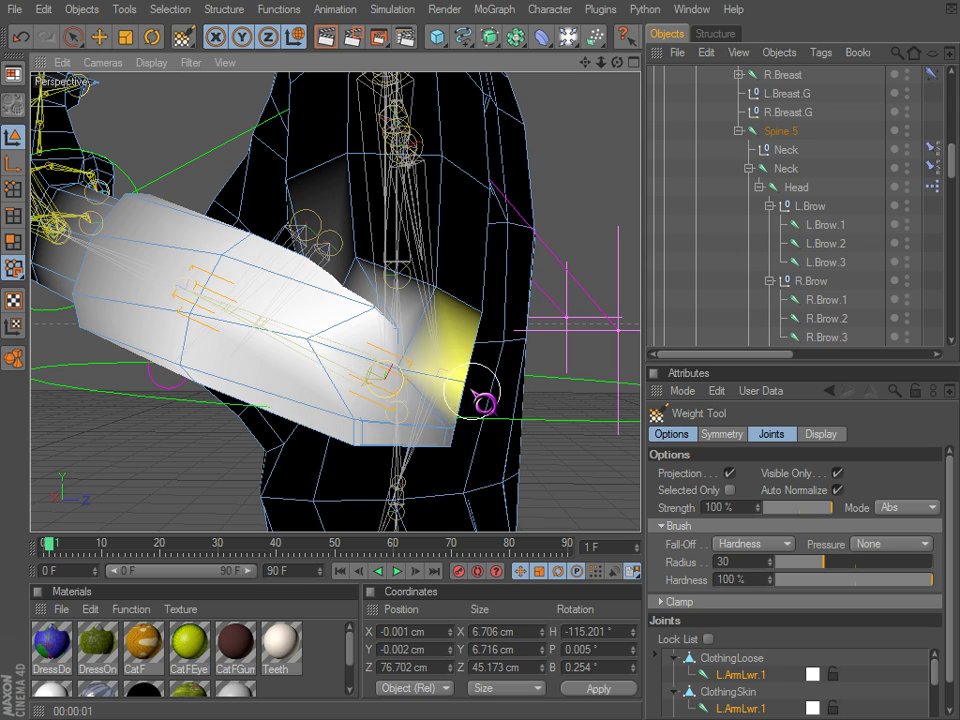
Select the L.ArmUpr.2 joint, examine its weights on the bent left arm, and return to the Move tool with nothing selected.
alt+drag(418, 432, 620, 454)
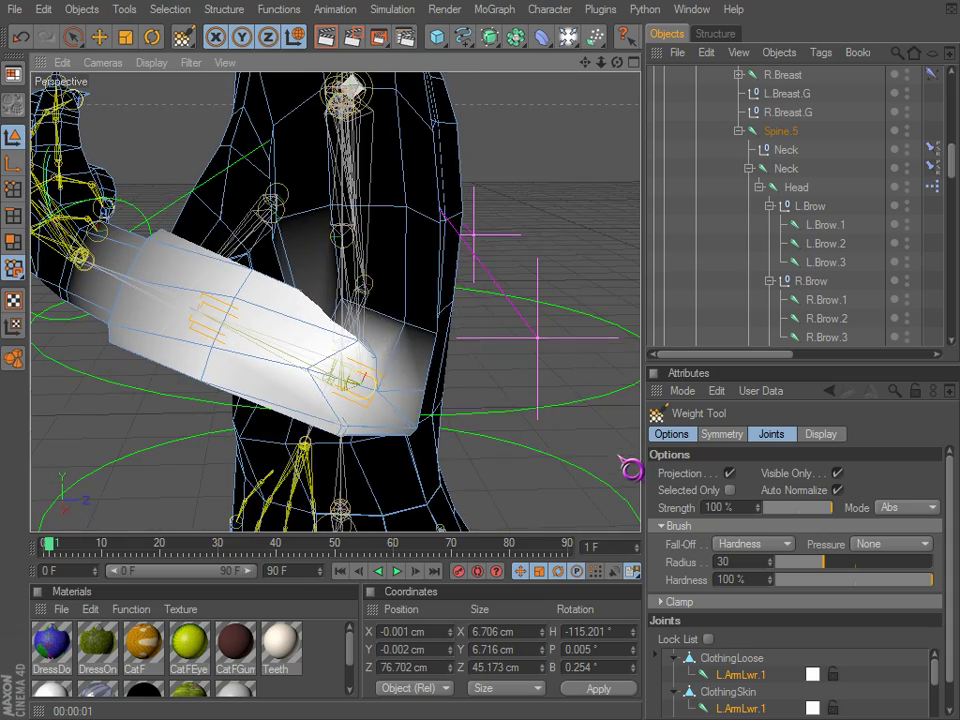
click(403, 273)
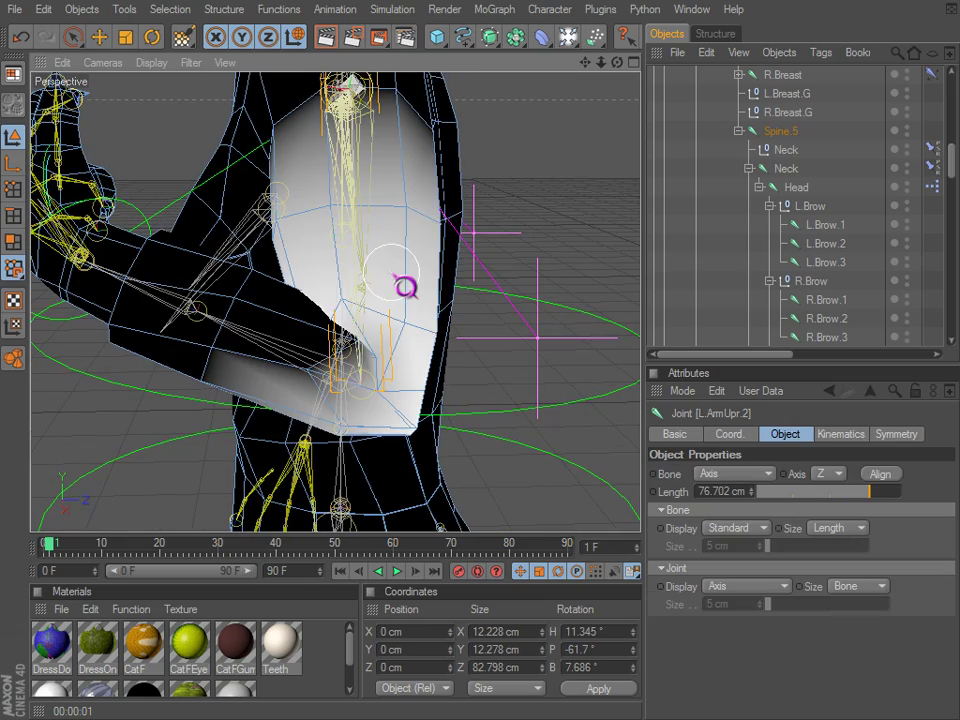
alt+drag(399, 297, 620, 458)
scroll(388, 351, down, 6)
alt+middle_drag(388, 429, 621, 465)
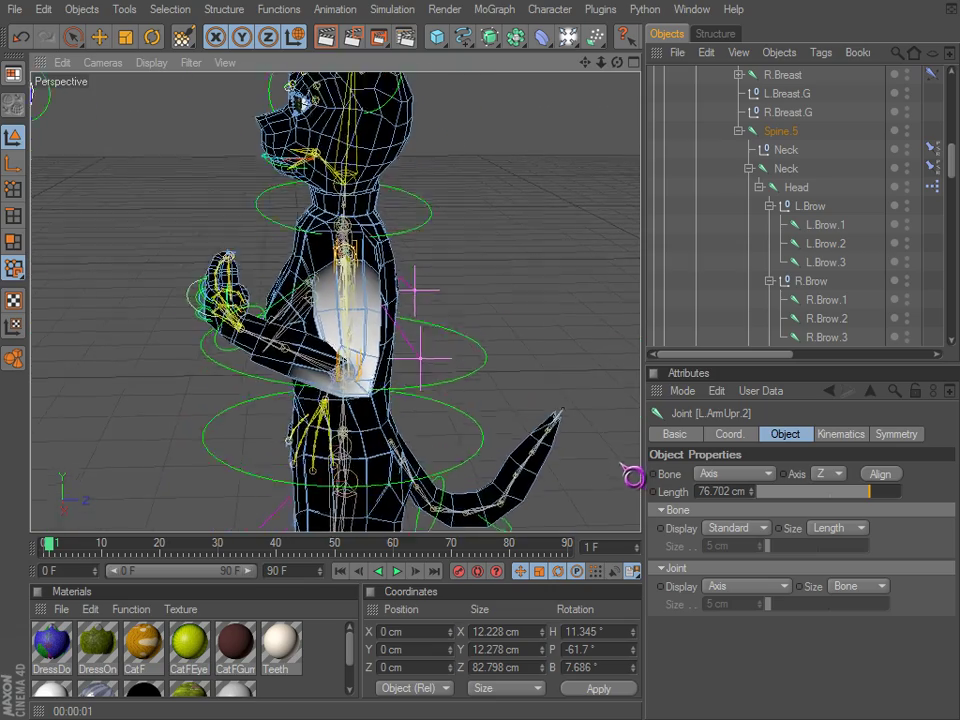
alt+drag(390, 430, 619, 457)
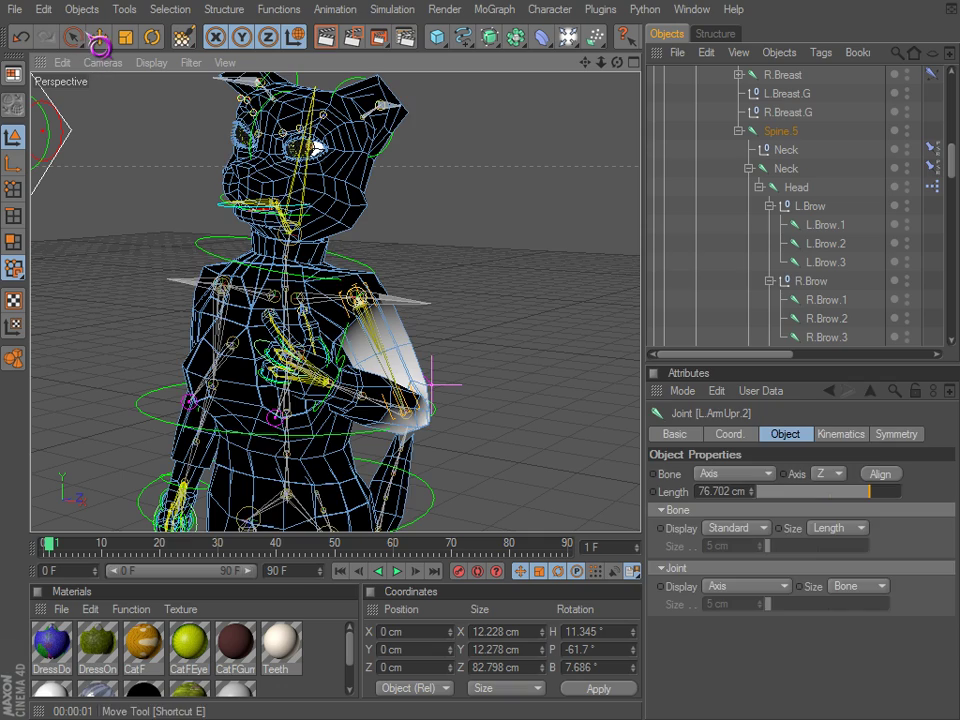
click(96, 39)
mouse_move(372, 303)
alt+middle_down()
mouse_move(621, 457)
mouse_move(386, 298)
alt+middle_up()
click(491, 178)
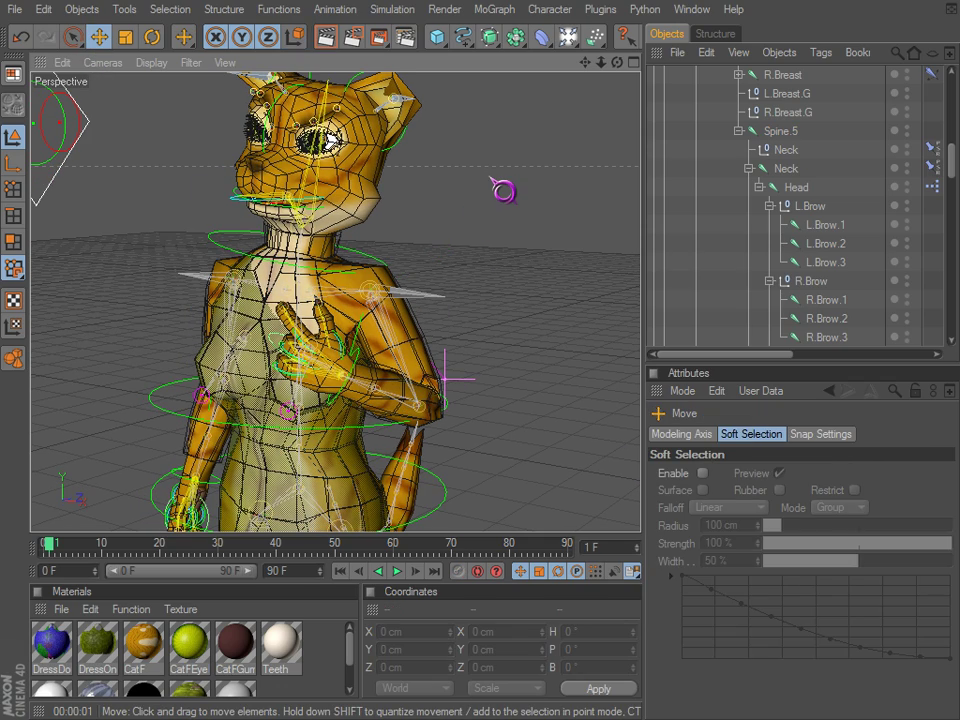
Turn the character's mesh smoothing back on and display the model in Gouraud shading without wireframe lines.
click(350, 266)
key(q)
click(476, 186)
scroll(470, 205, down, 2)
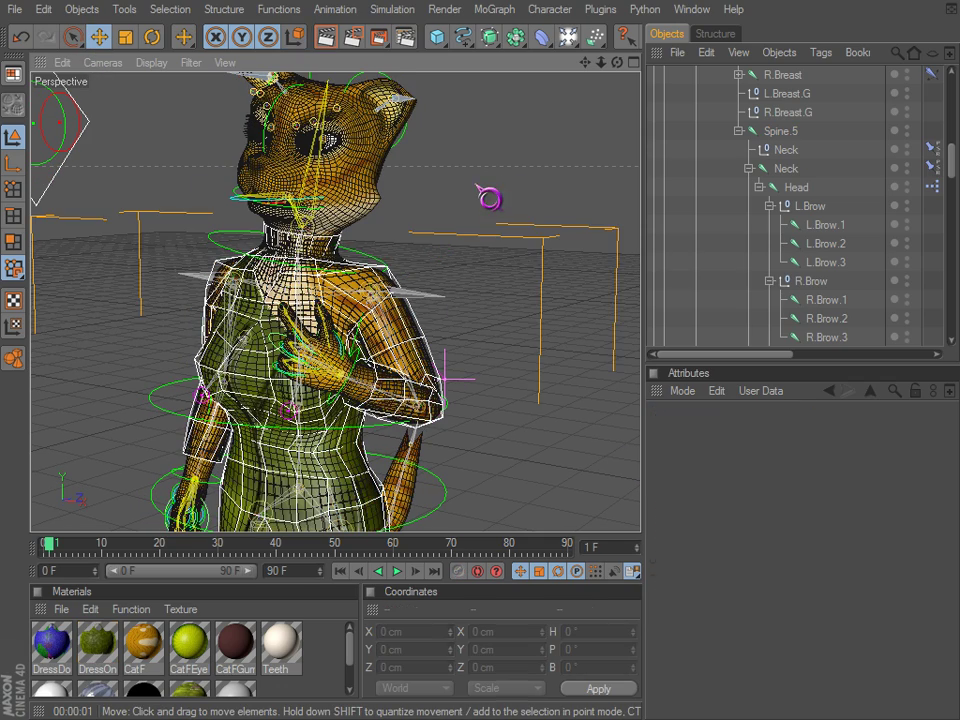
key(n)
key(a)
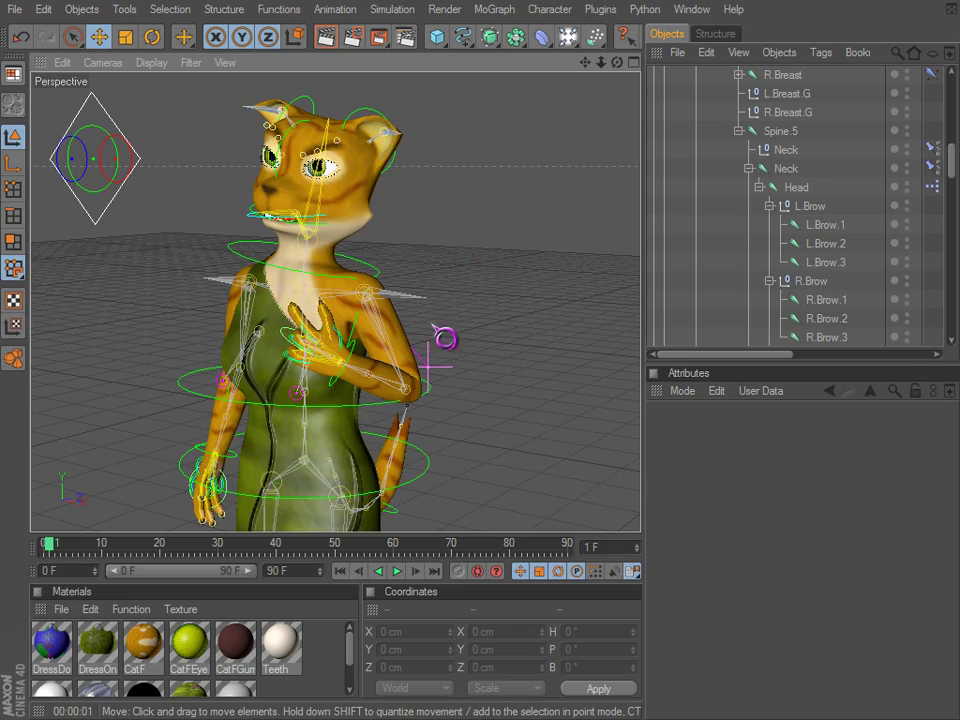
Examine the smoothed character's pose from her right side, both from a distance and close to the upper body.
alt+middle_drag(446, 333, 489, 362)
alt+drag(630, 467, 475, 390)
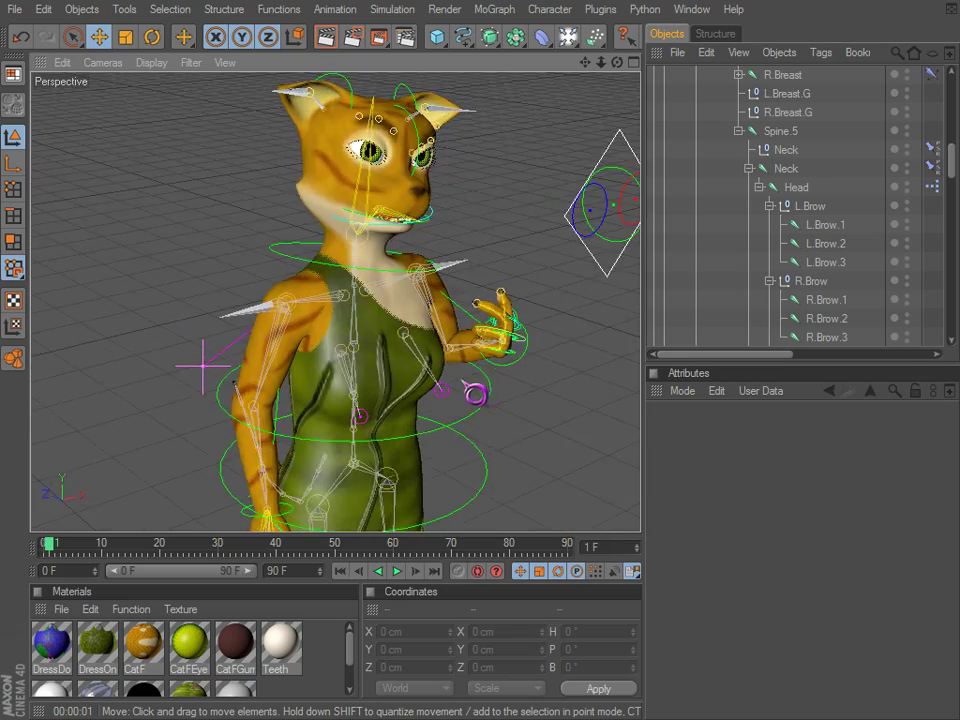
alt+right_drag(475, 390, 465, 418)
mouse_move(465, 418)
alt+middle_down()
mouse_move(632, 465)
mouse_move(461, 399)
alt+middle_up()
alt+drag(461, 399, 459, 400)
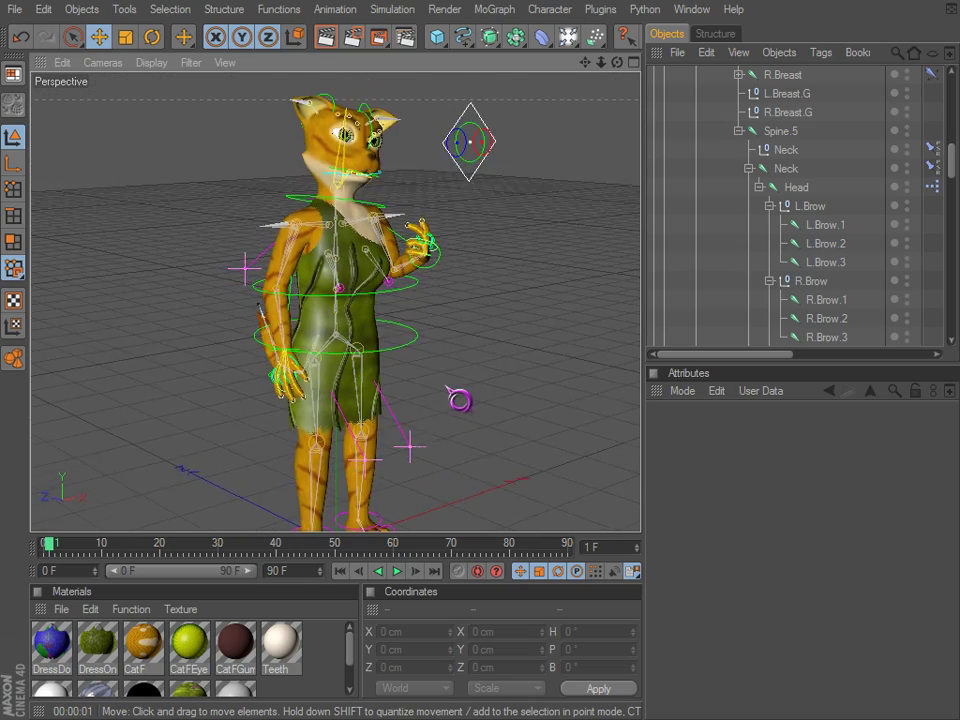
alt+right_drag(459, 400, 495, 296)
alt+middle_drag(495, 296, 489, 309)
alt+right_drag(489, 309, 489, 311)
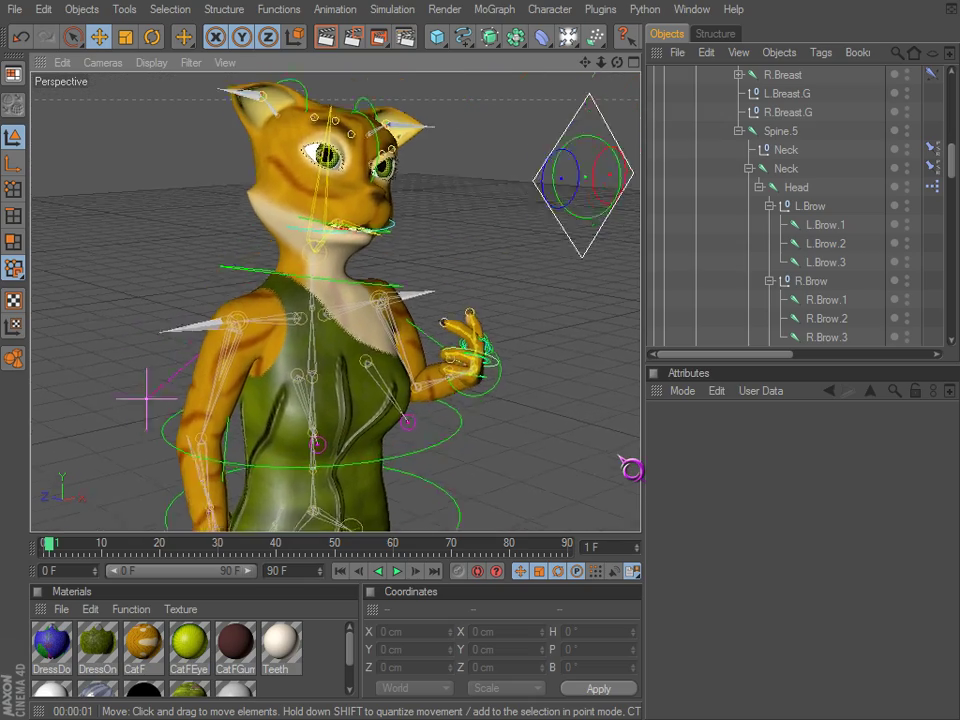